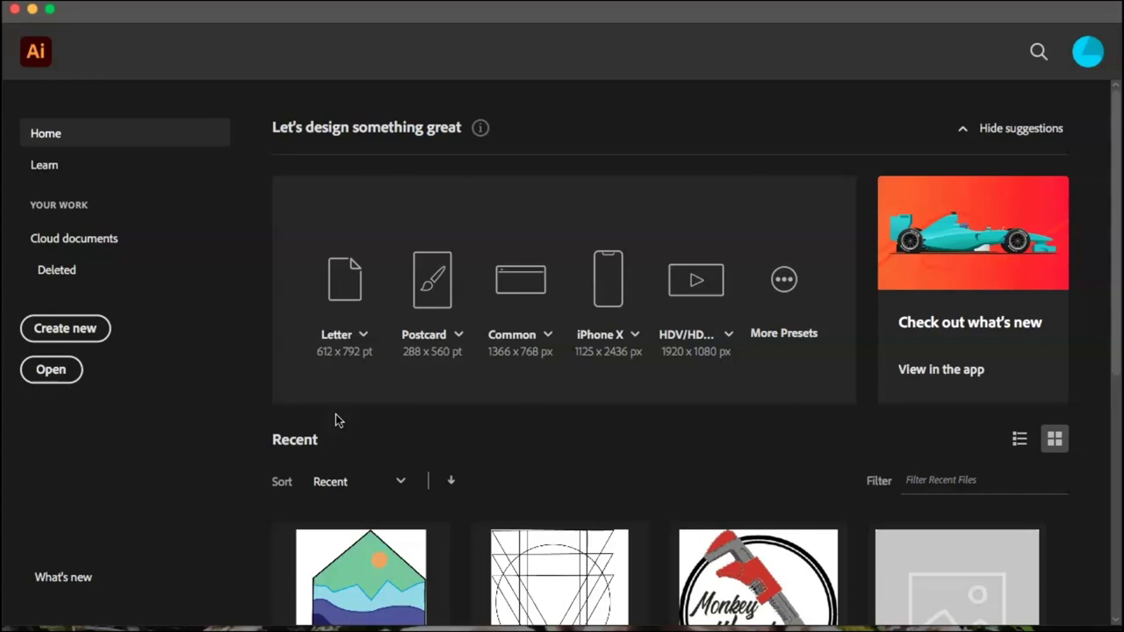
Create a new blank Letter-size portrait document from the Home screen presets.
click(180, 372)
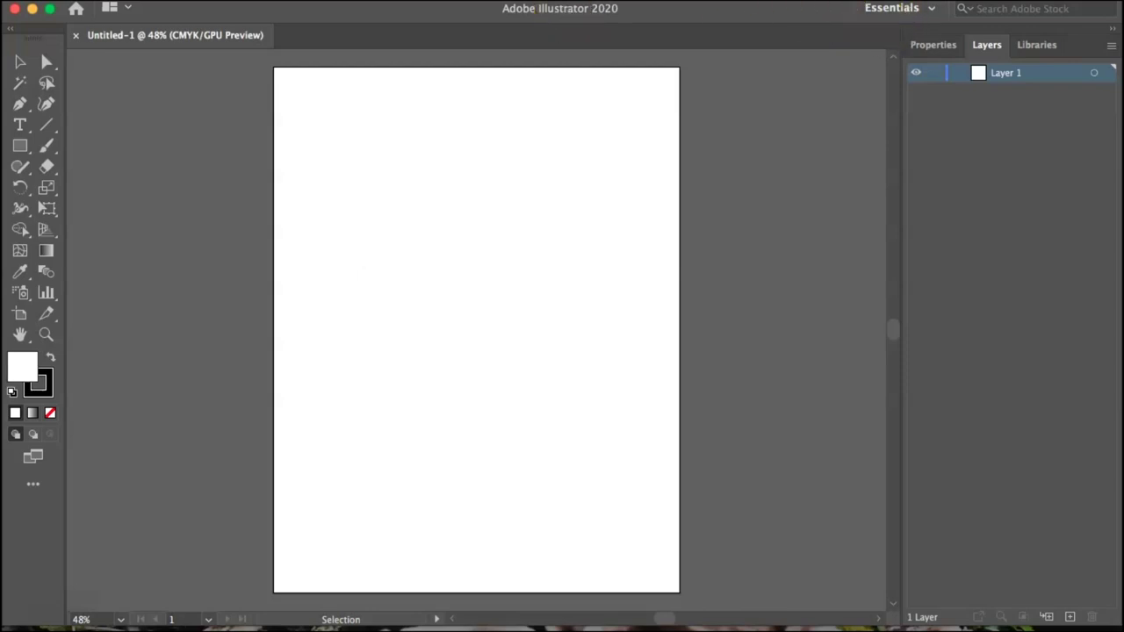
click(134, 0)
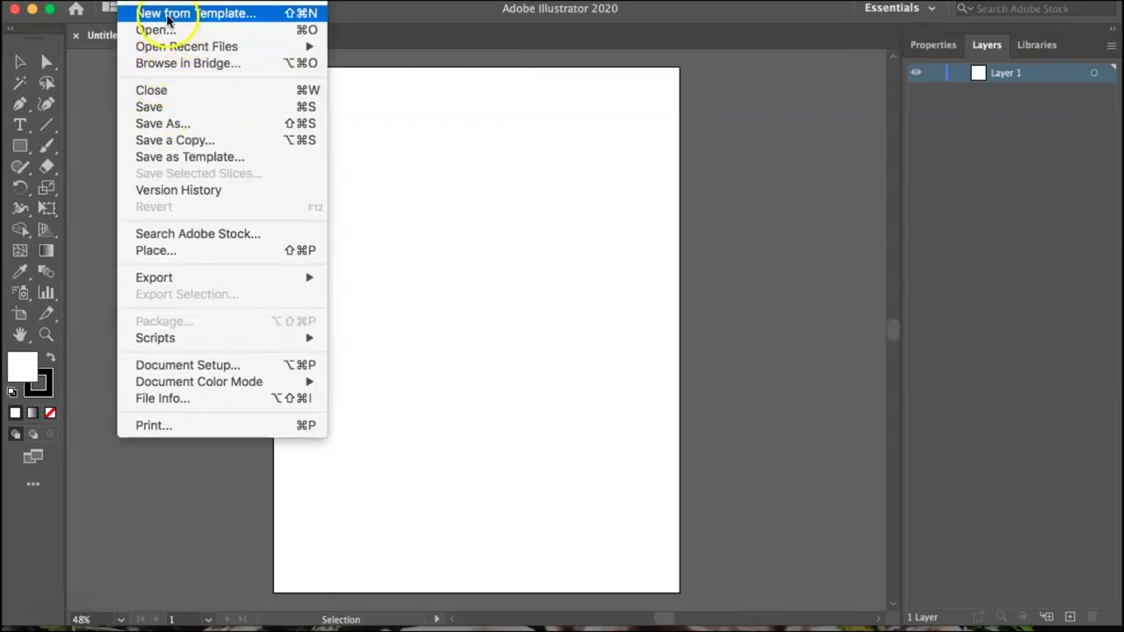
Place the mountain-and-pine sunset photo from the Desktop, starting at the artboard's top-left corner.
click(156, 251)
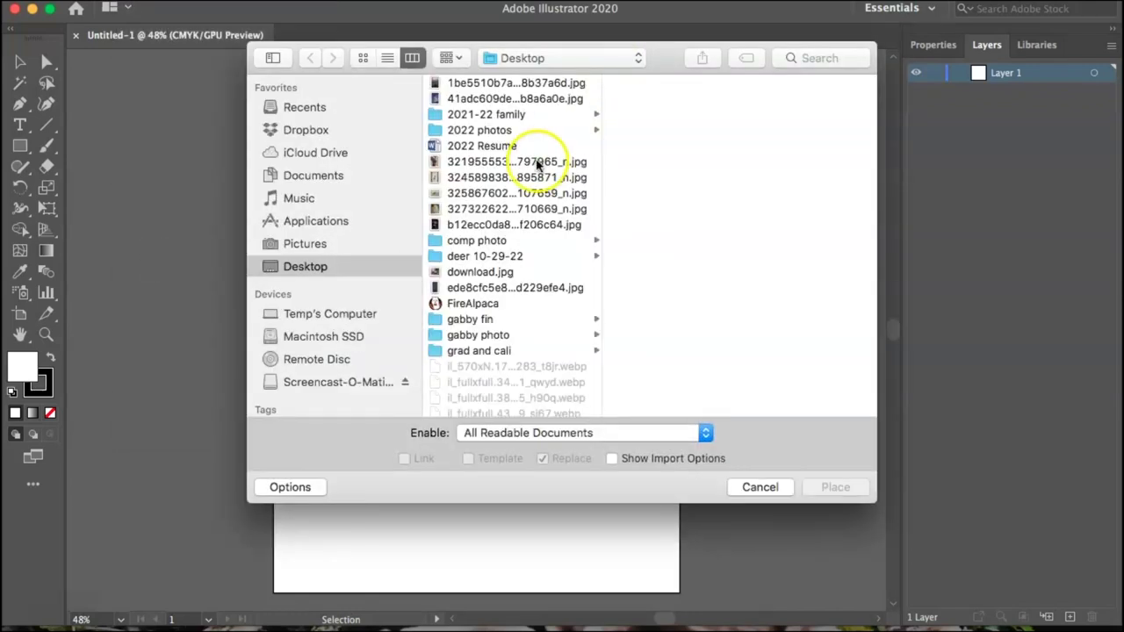
scroll(518, 220, down, 5)
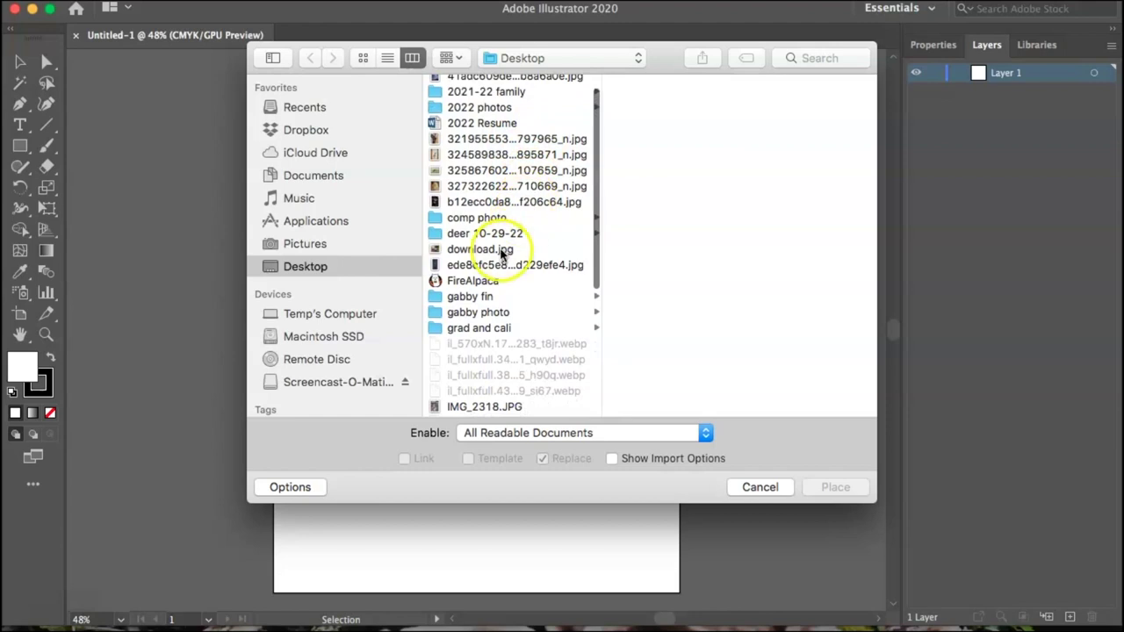
scroll(502, 254, down, 3)
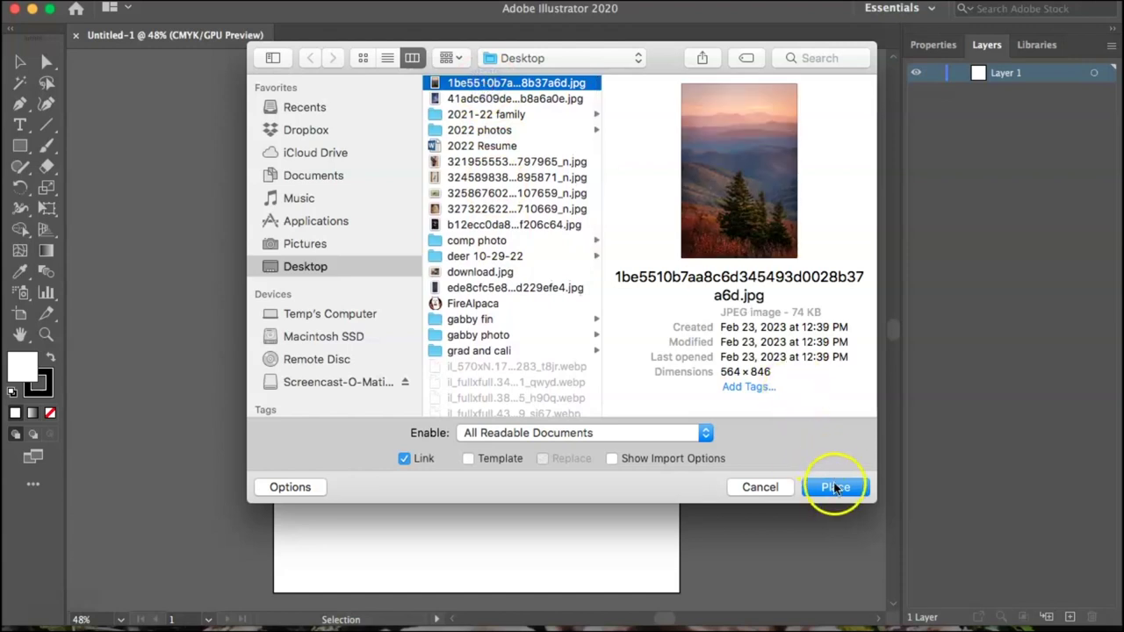
click(835, 486)
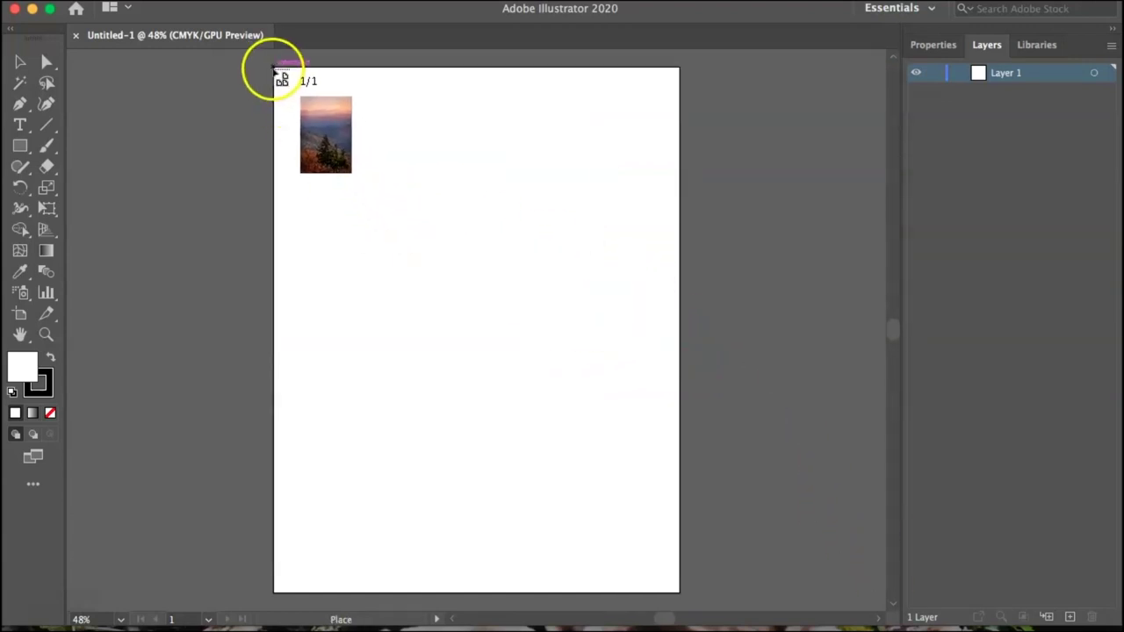
drag(275, 69, 681, 543)
Keep the placed photo filling the artboard without moving it, then deselect it.
scroll(590, 358, up, 6)
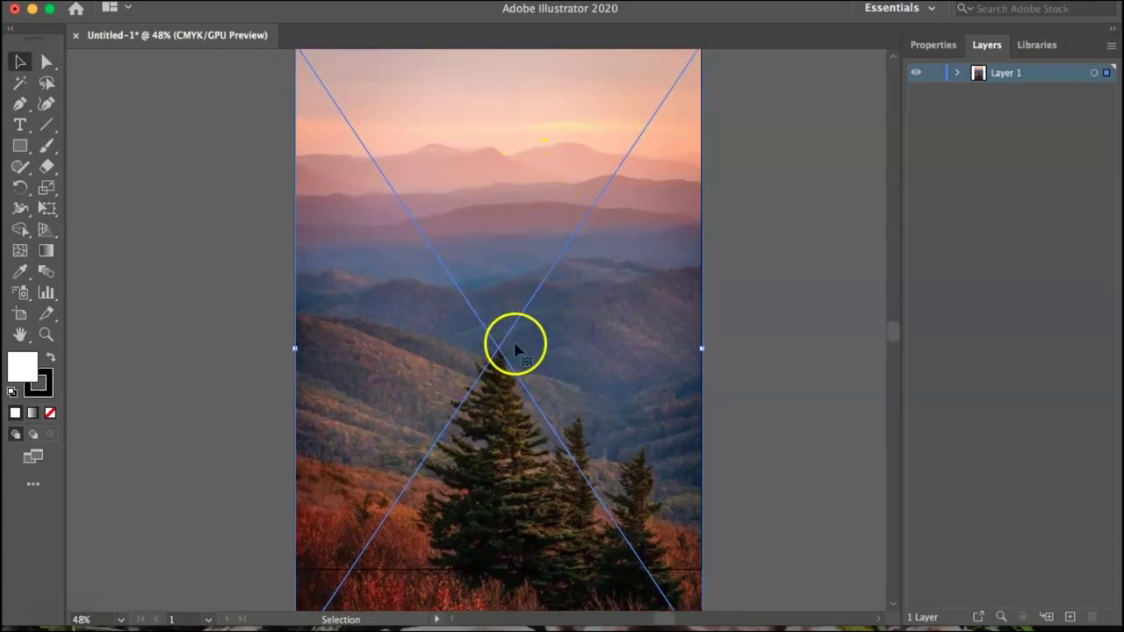
scroll(518, 349, down, 5)
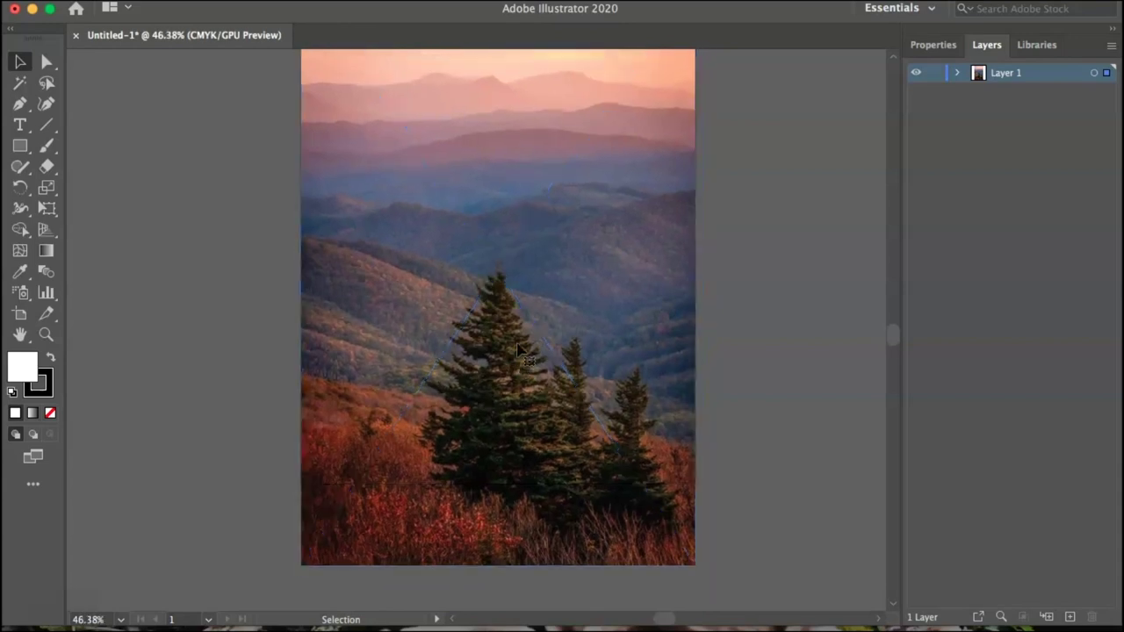
scroll(518, 349, up, 2)
scroll(518, 349, right, 1)
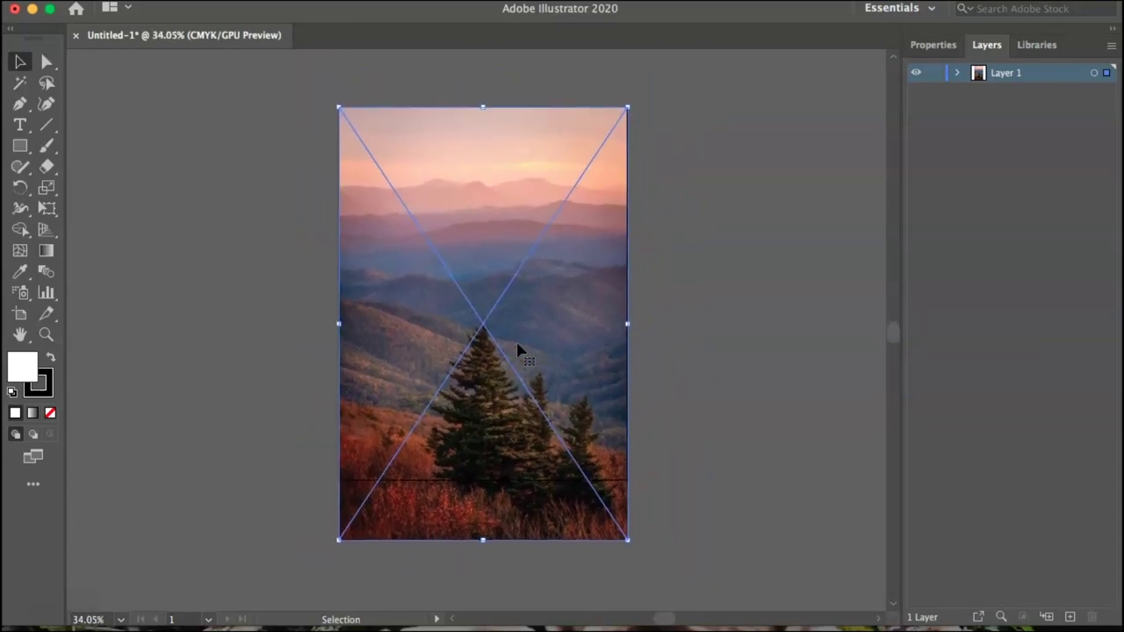
key(Return)
click(648, 450)
click(669, 323)
click(781, 186)
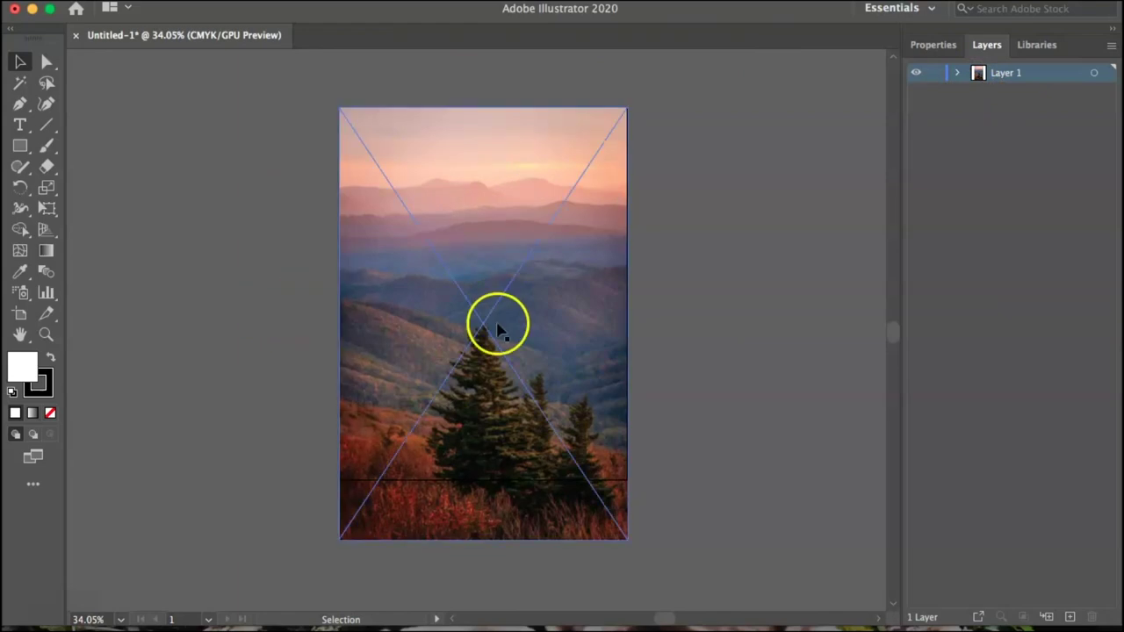
click(930, 46)
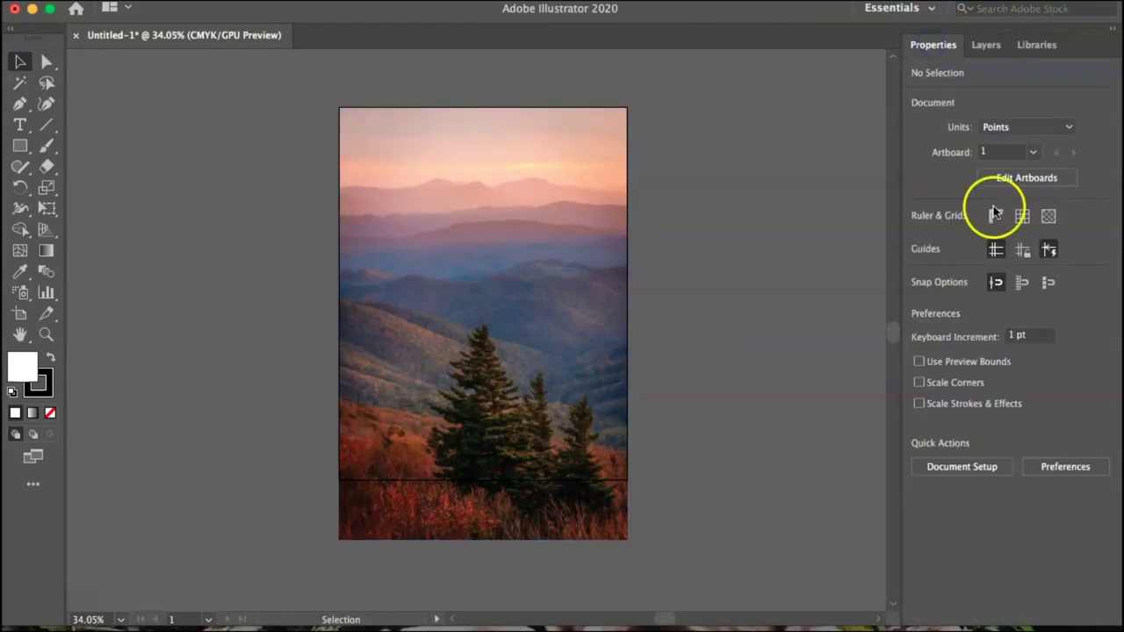
Draw a white rectangle covering the whole 612 × 792 pt artboard.
click(21, 146)
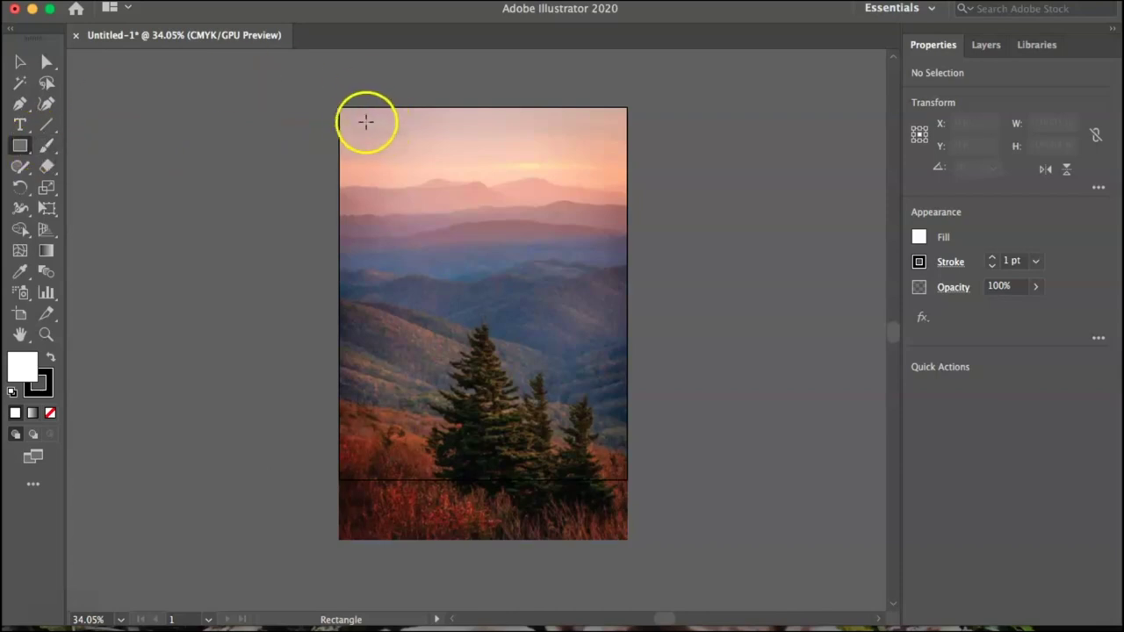
drag(338, 106, 626, 479)
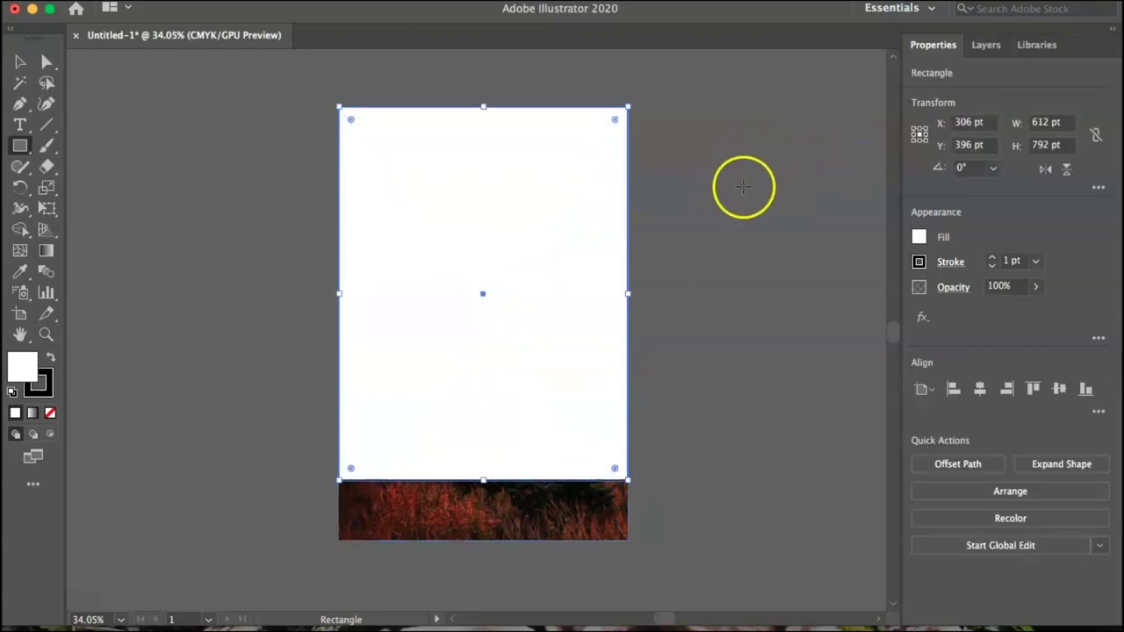
click(919, 238)
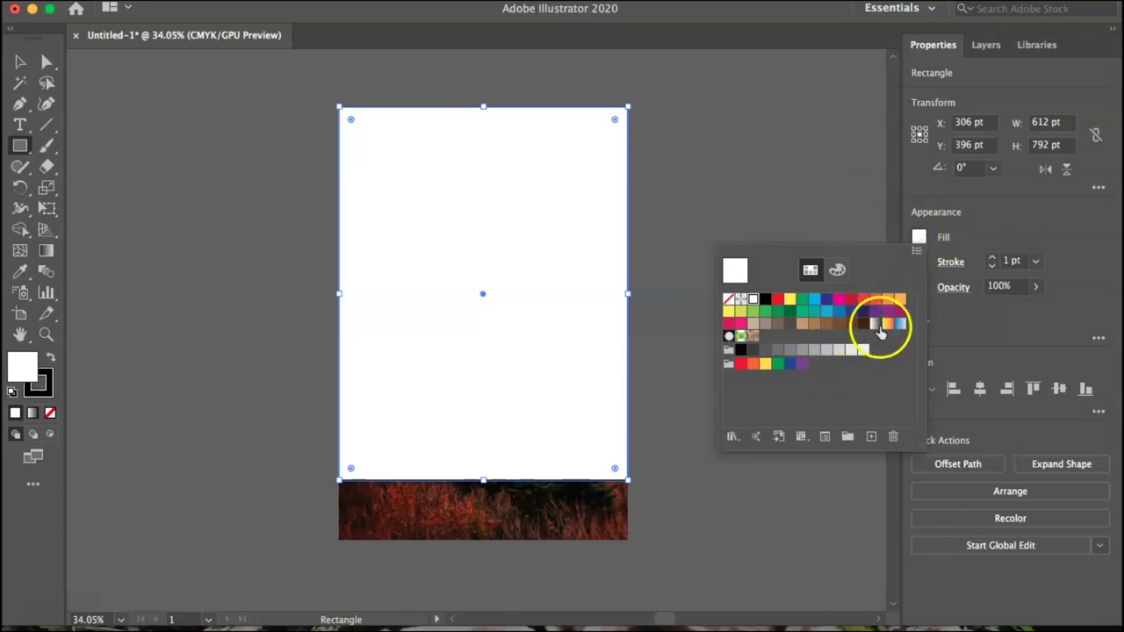
Fill the rectangle with the White, Black gradient swatch.
click(876, 325)
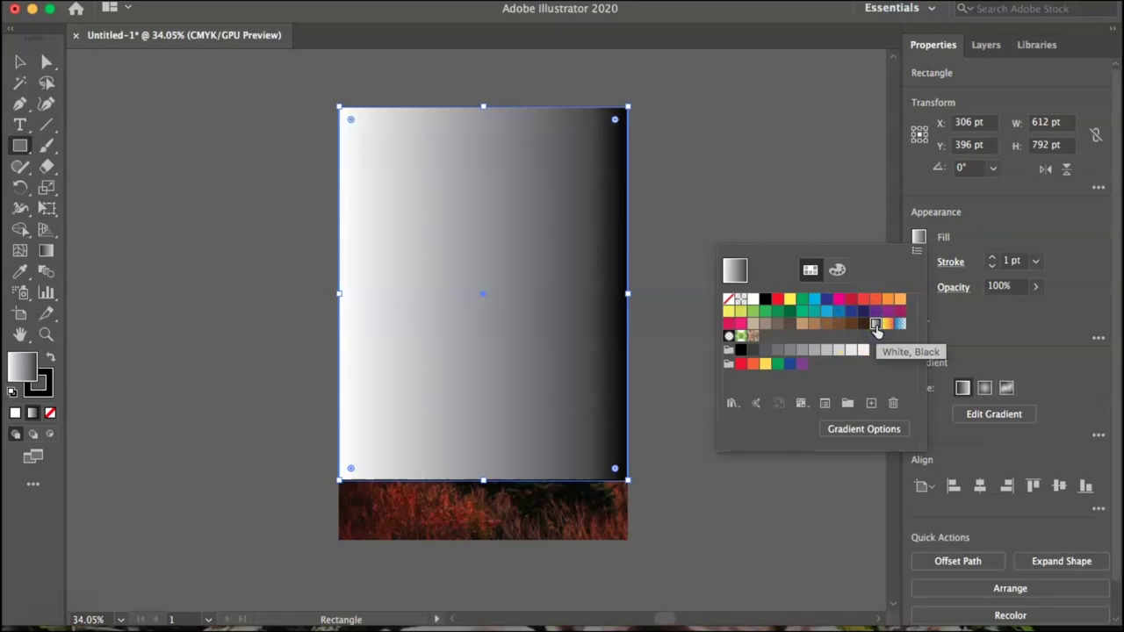
click(735, 271)
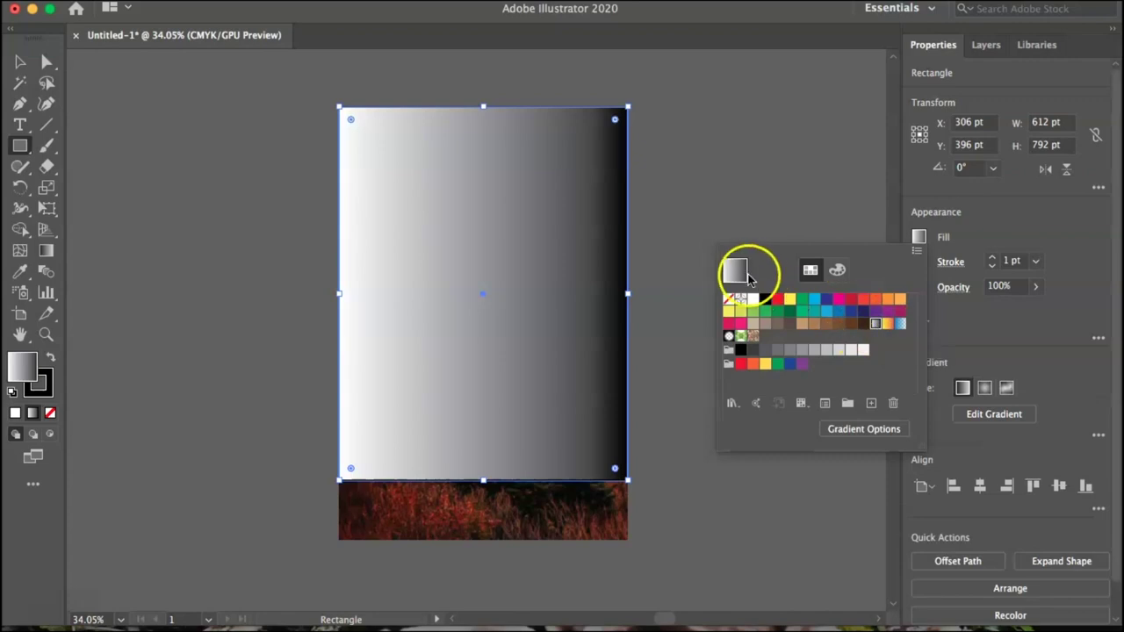
click(841, 173)
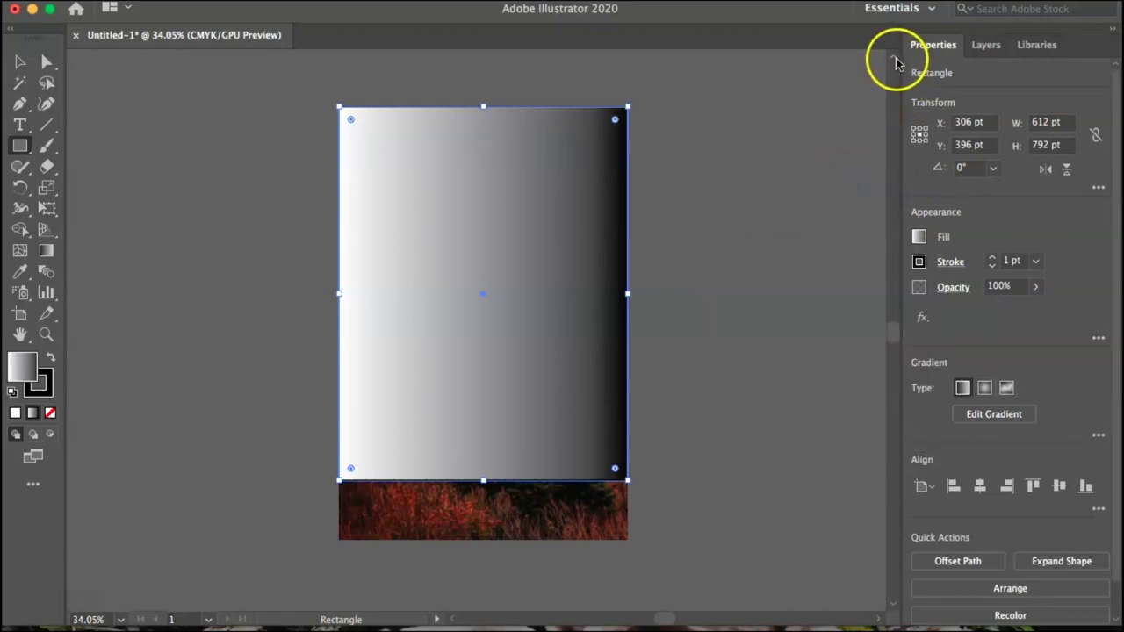
click(919, 239)
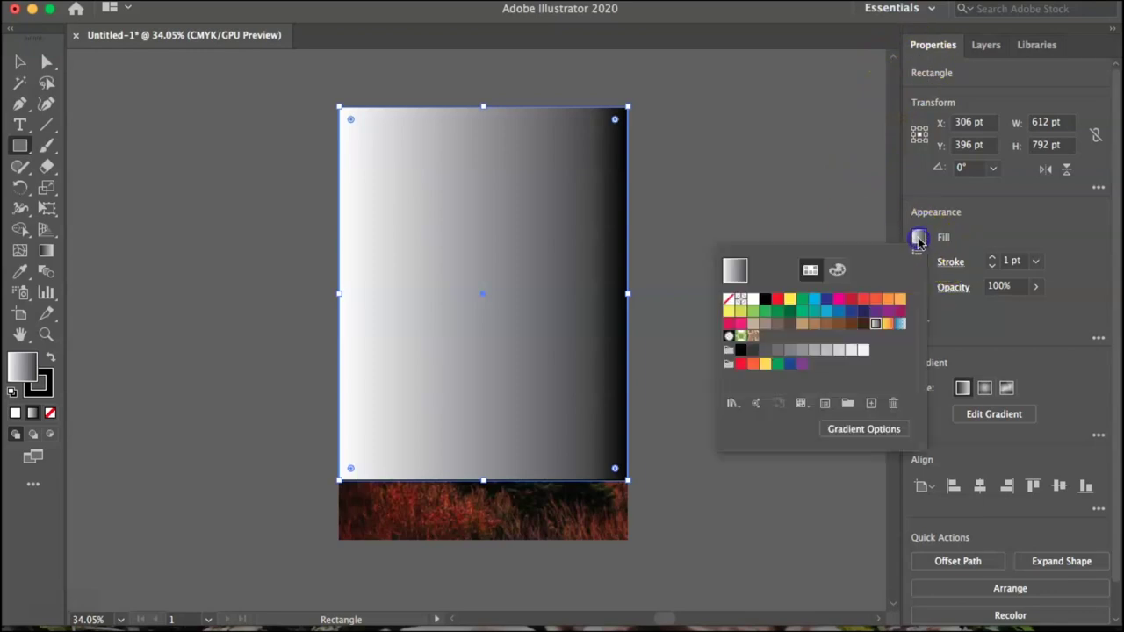
Edit the rectangle's gradient and select its white stop in the gradient options.
click(977, 413)
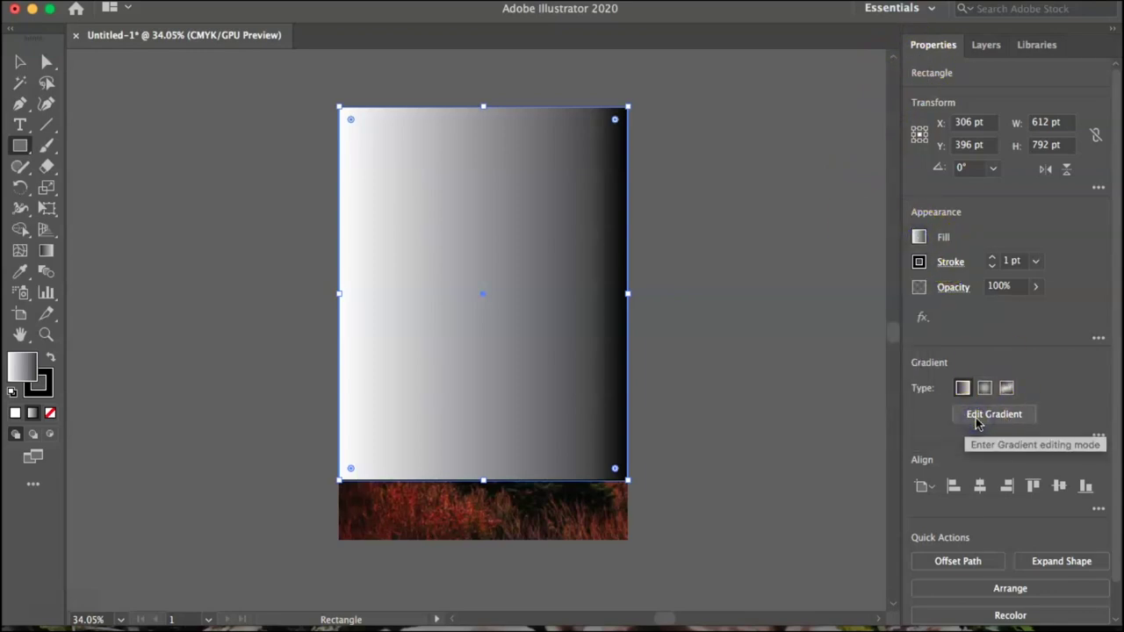
click(977, 417)
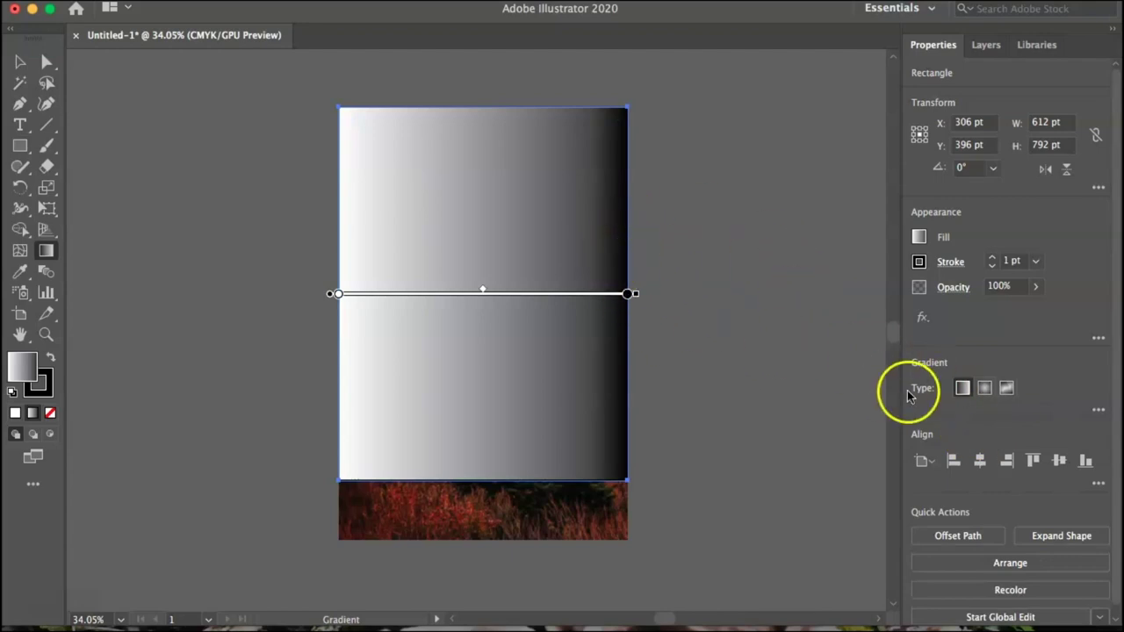
scroll(981, 391, down, 1)
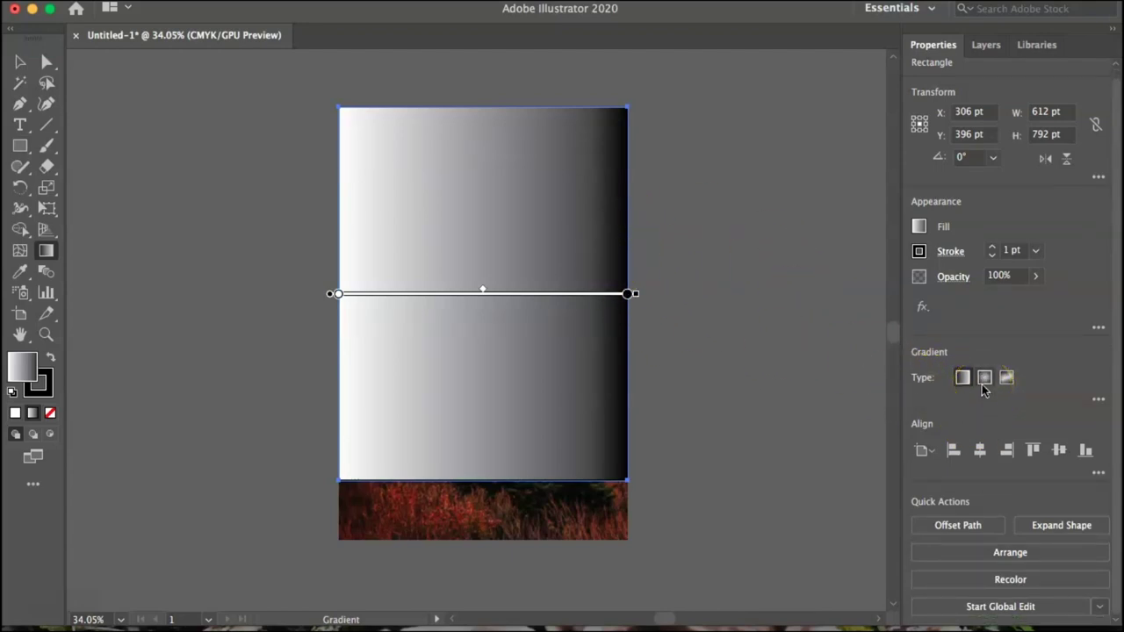
click(1098, 398)
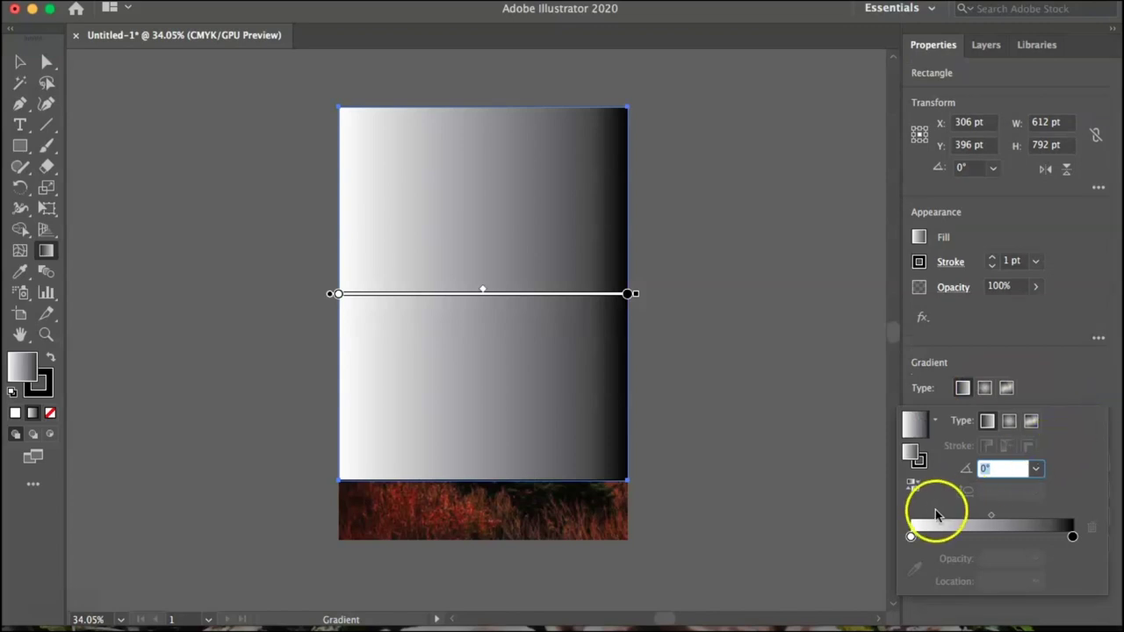
click(911, 536)
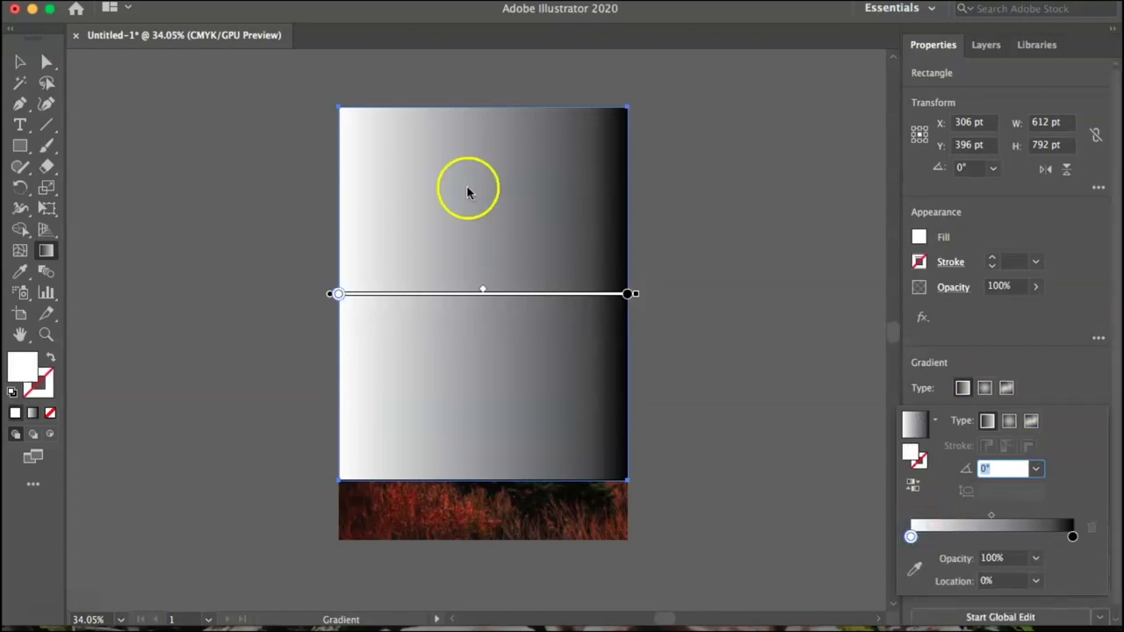
click(403, 214)
Undo a diagonal gradient redraw and move the rectangle right, off the artboard.
drag(403, 218, 443, 236)
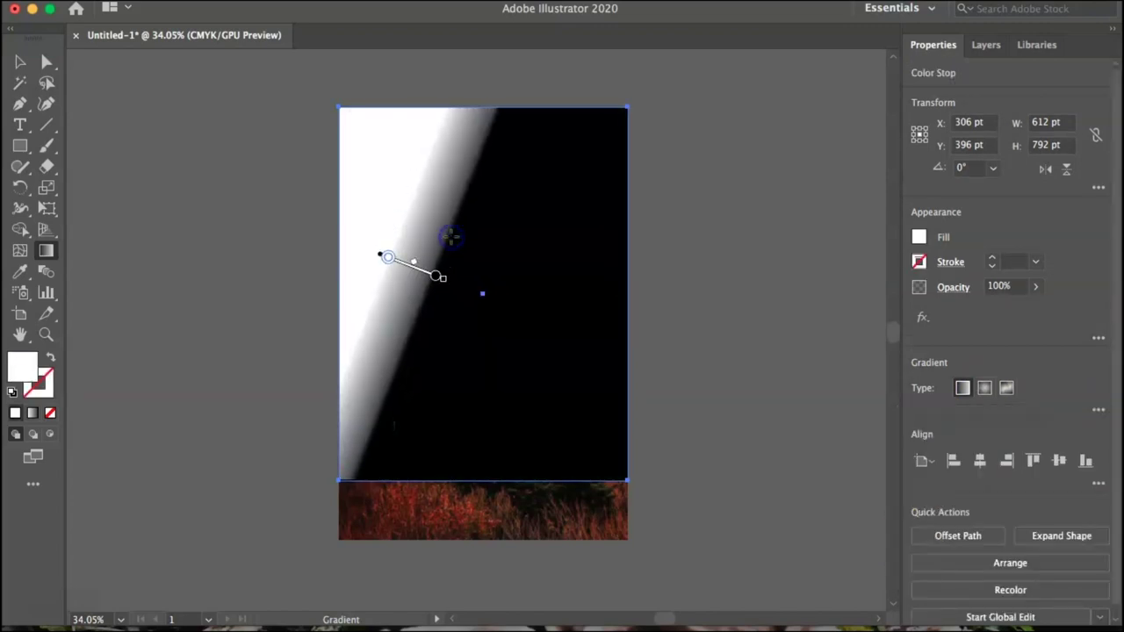
key(super+z)
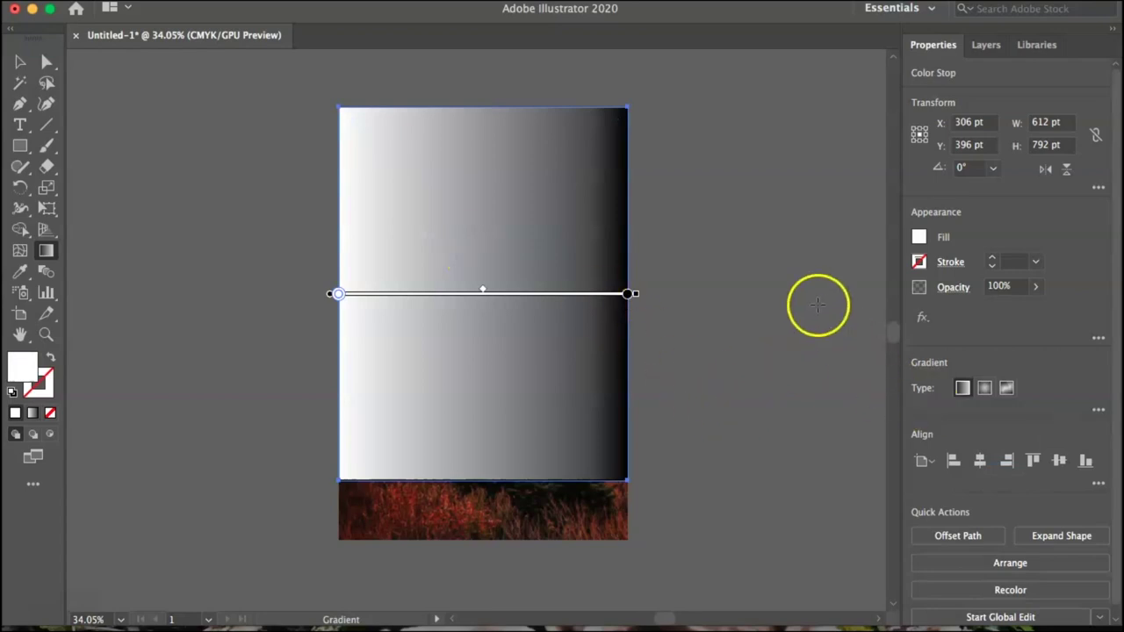
click(20, 62)
drag(389, 226, 608, 242)
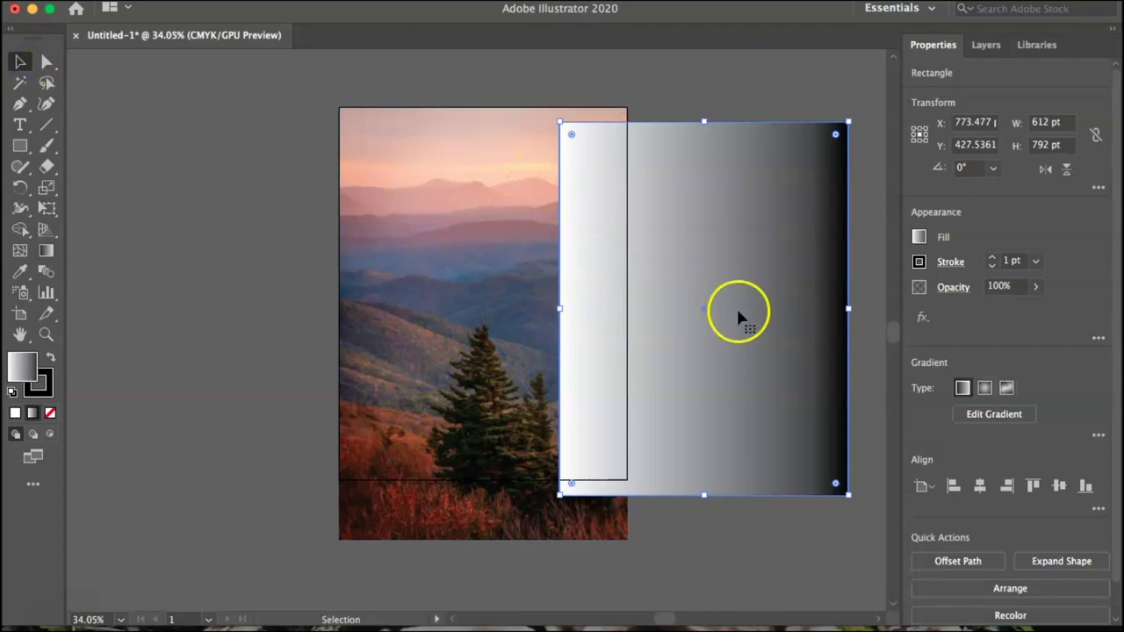
Sample the pink from the photo's top corner into the gradient's left stop.
click(1099, 435)
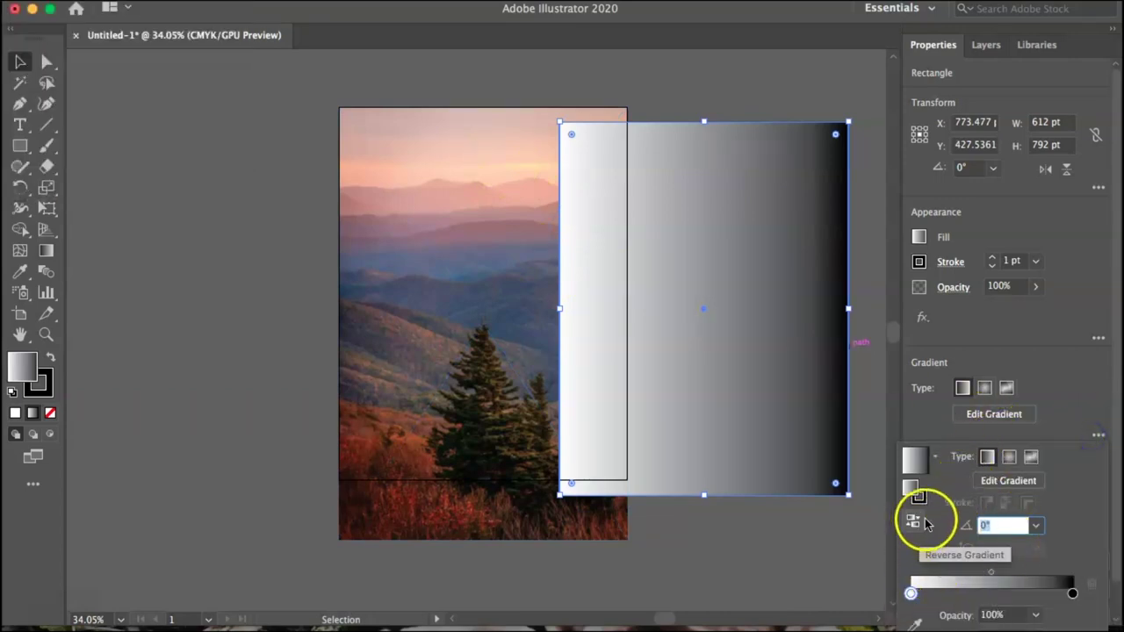
click(914, 624)
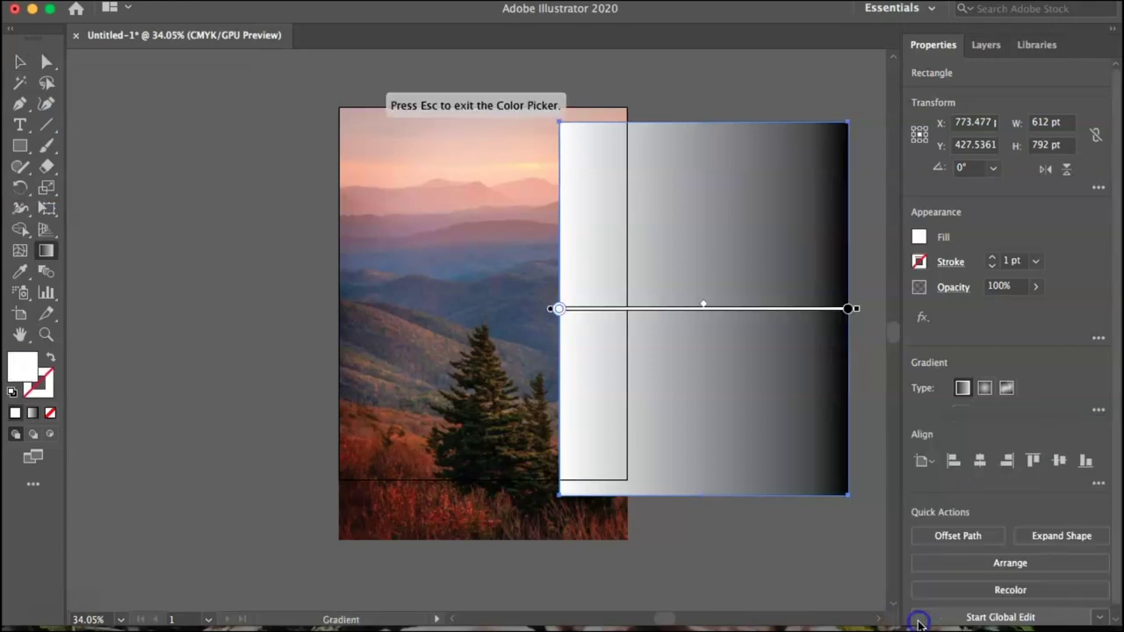
click(359, 111)
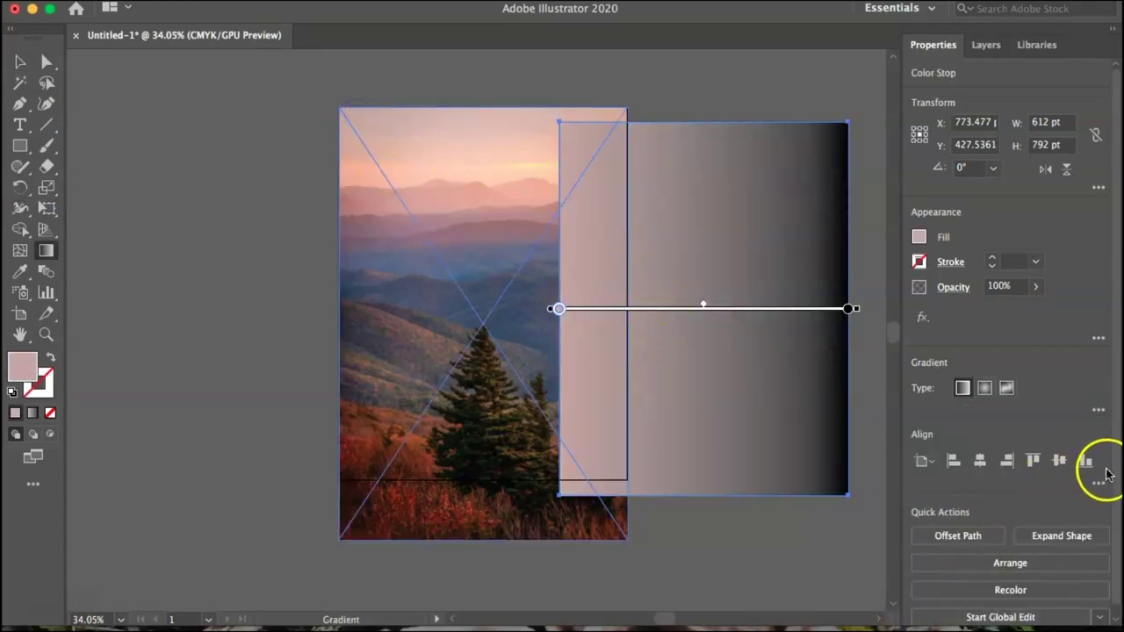
Select the right gradient stop and sample the sky's peach colour into it.
click(1098, 410)
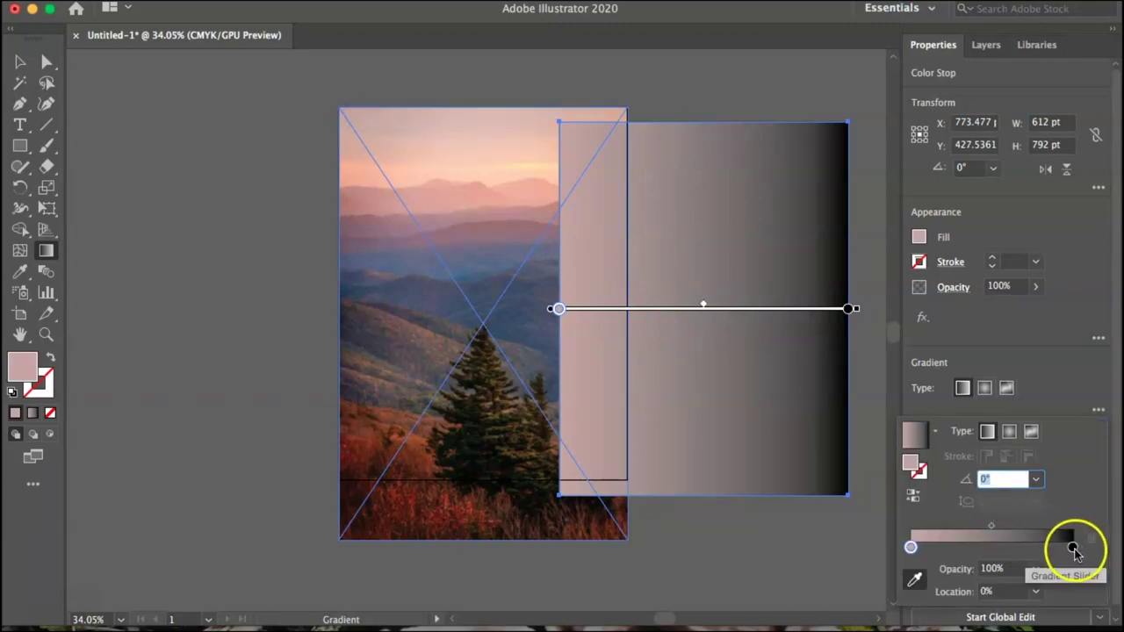
click(1073, 548)
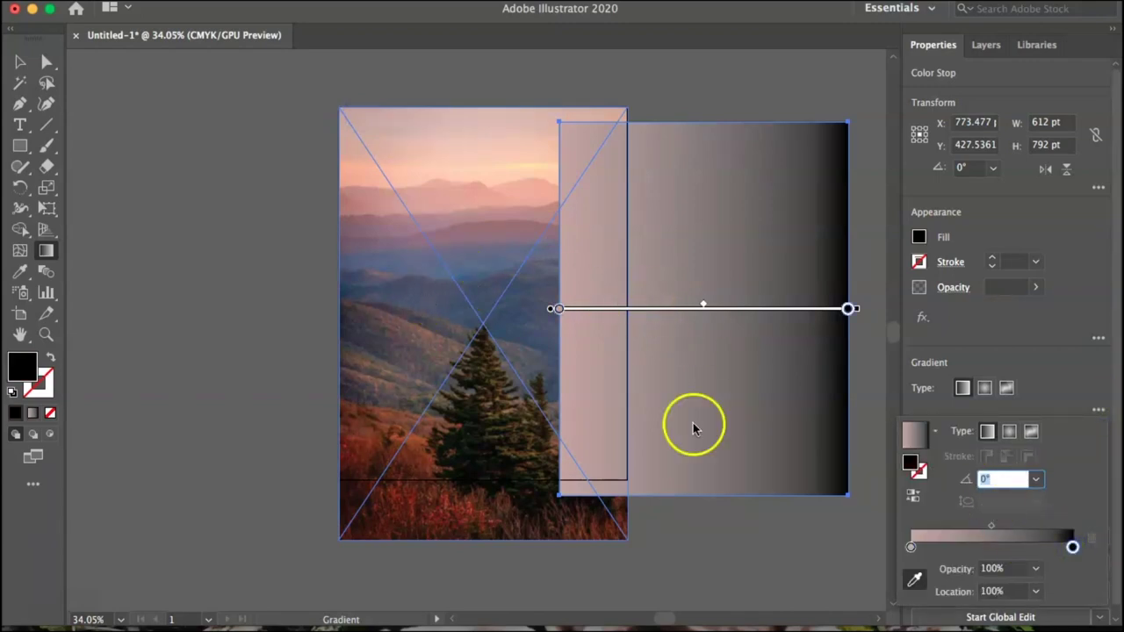
click(495, 171)
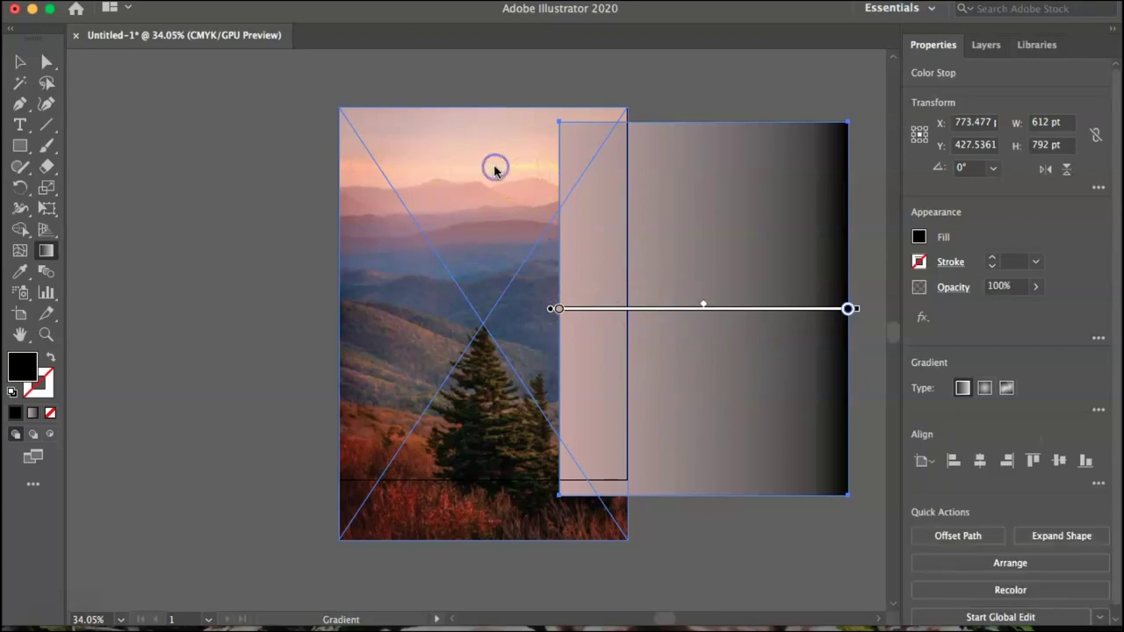
click(1096, 410)
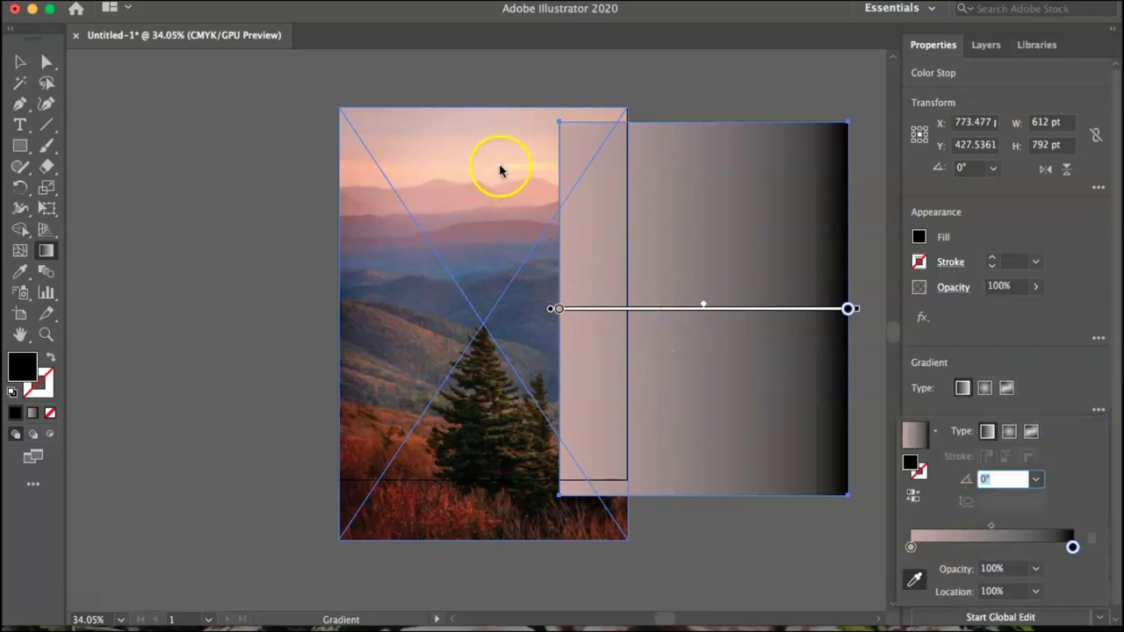
click(914, 579)
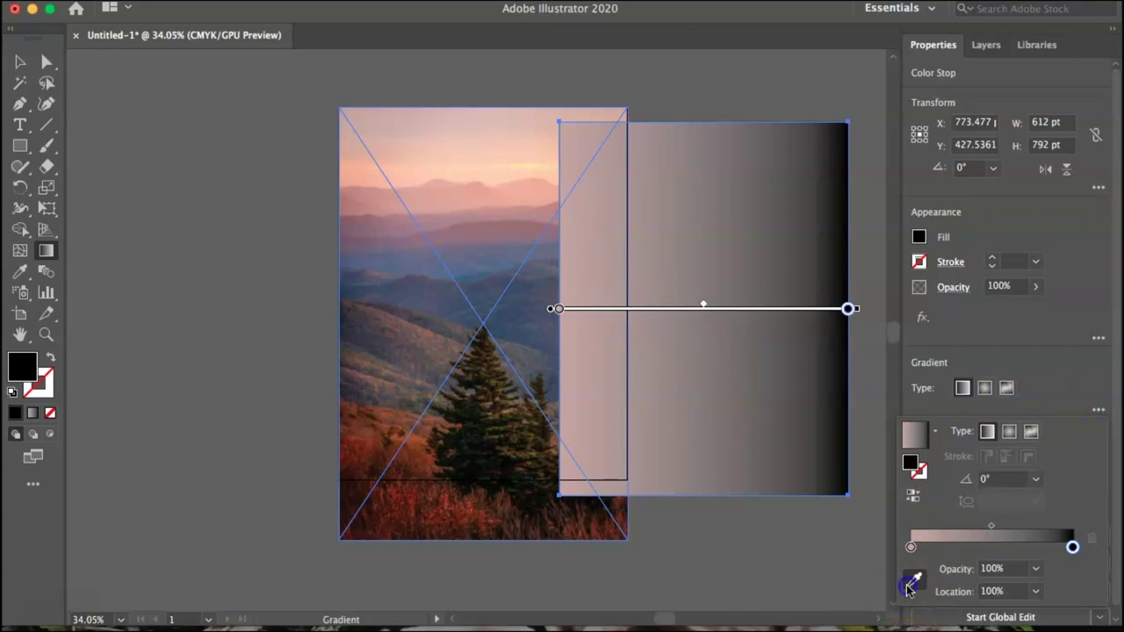
click(919, 579)
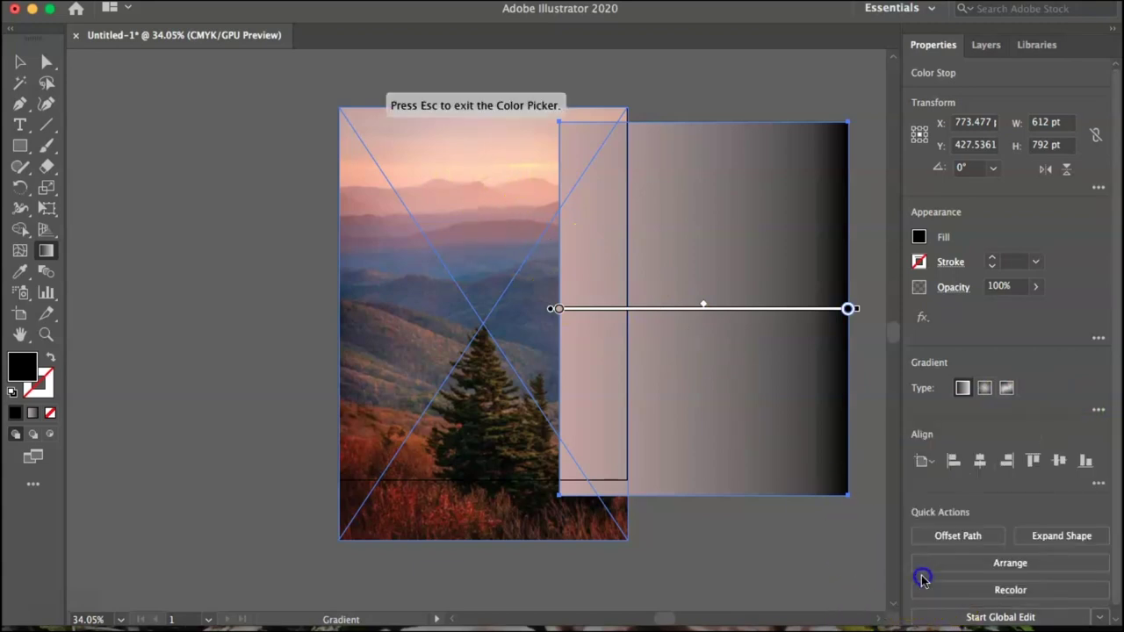
click(507, 161)
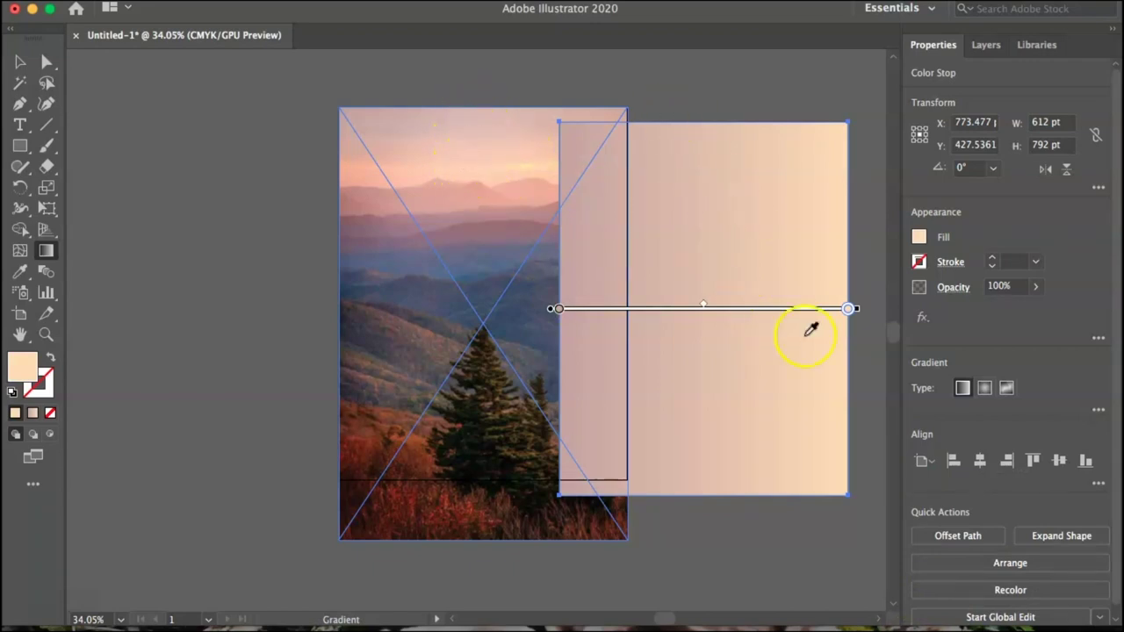
click(1098, 410)
click(1036, 483)
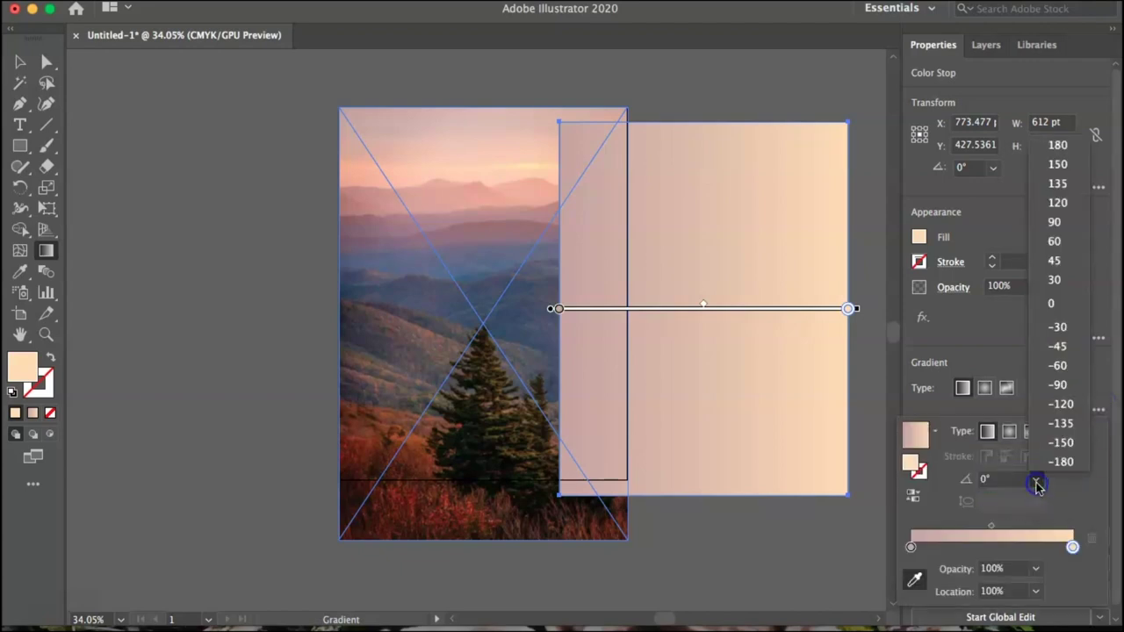
Set the gradient angle to 90°, reverse it so mauve is on top, and move it over the photo.
click(1064, 225)
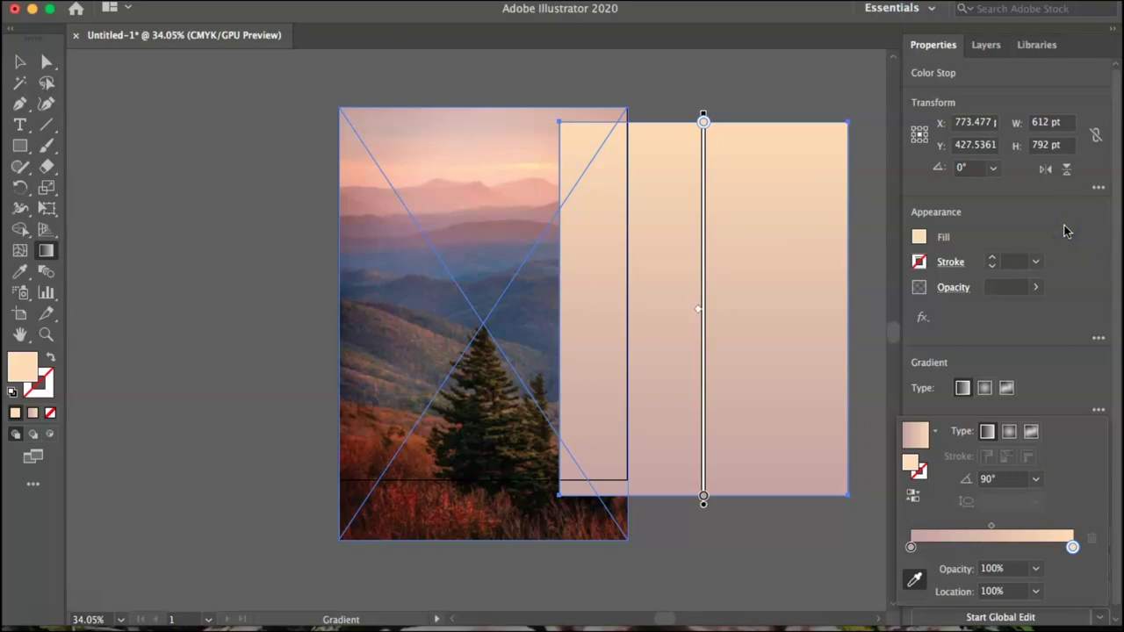
click(913, 498)
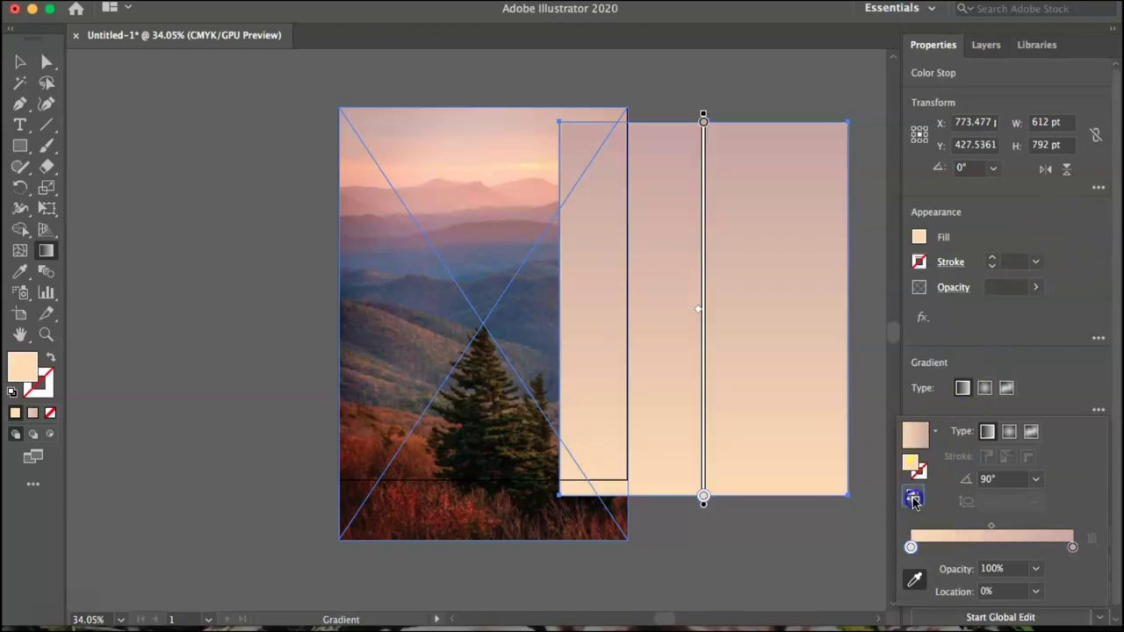
click(683, 227)
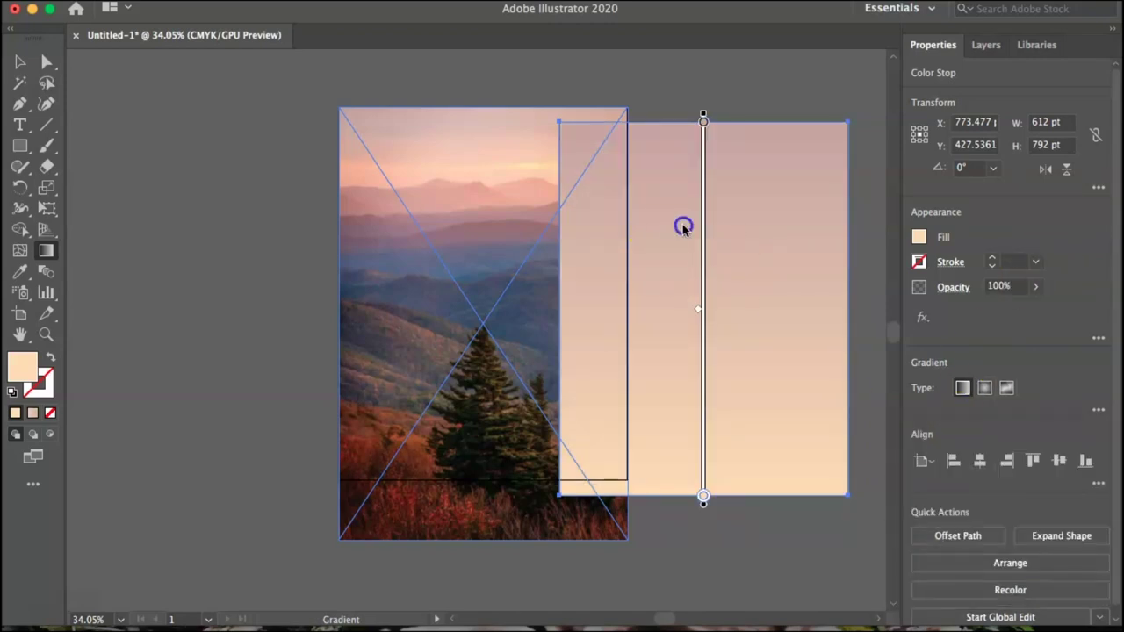
click(21, 58)
drag(771, 299, 552, 283)
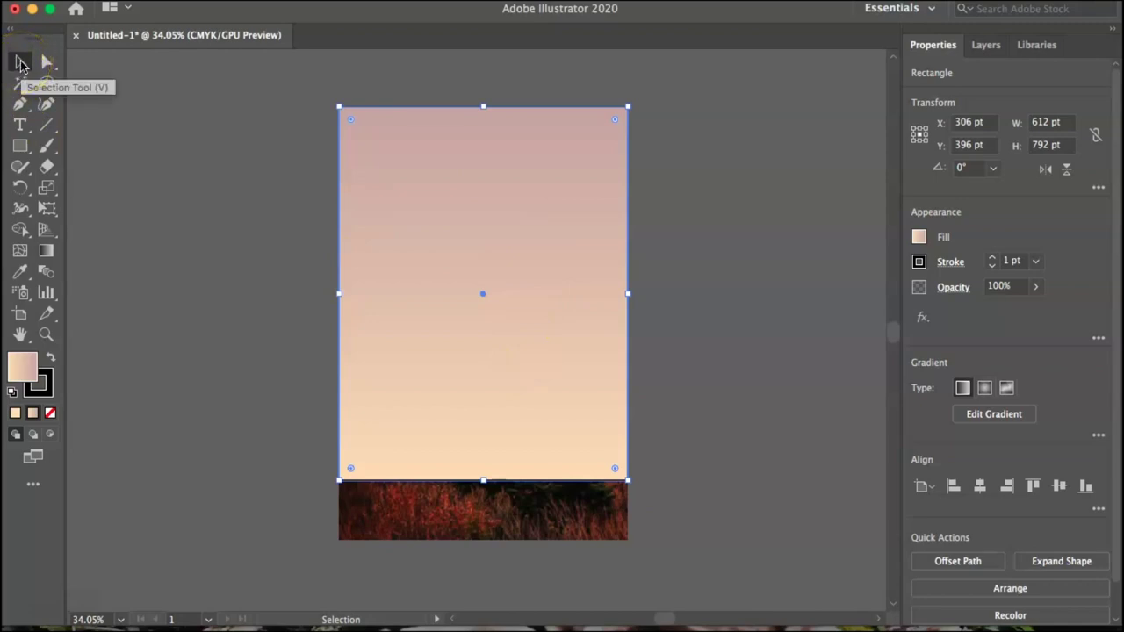
Drag the gradient midpoint upward so peach fills most of the rectangle.
click(48, 62)
key(v)
click(425, 230)
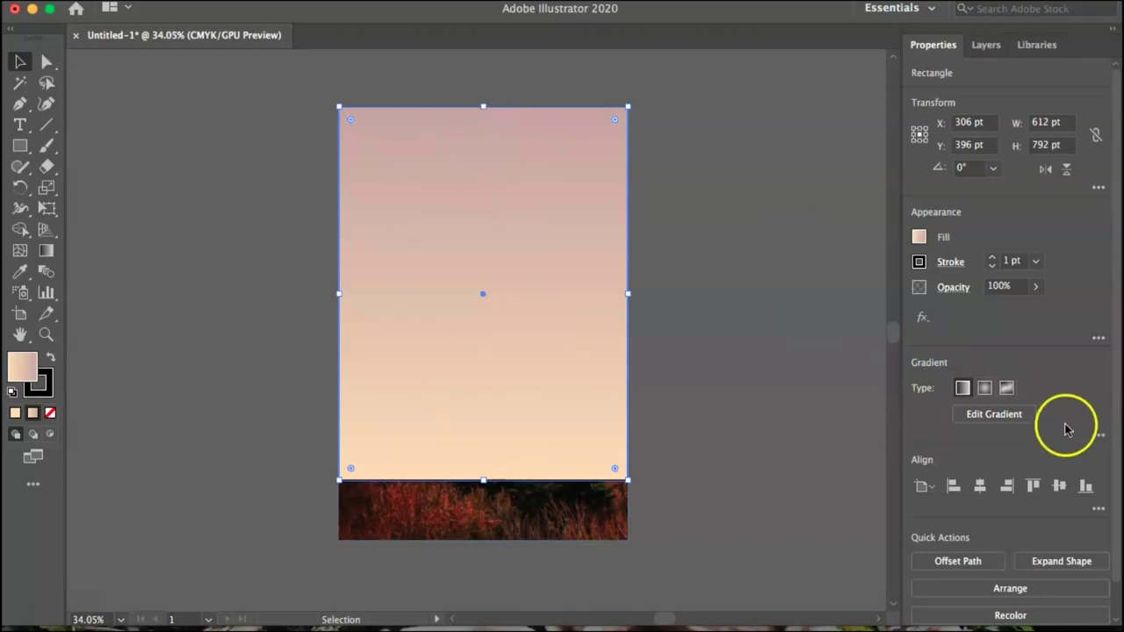
click(1098, 435)
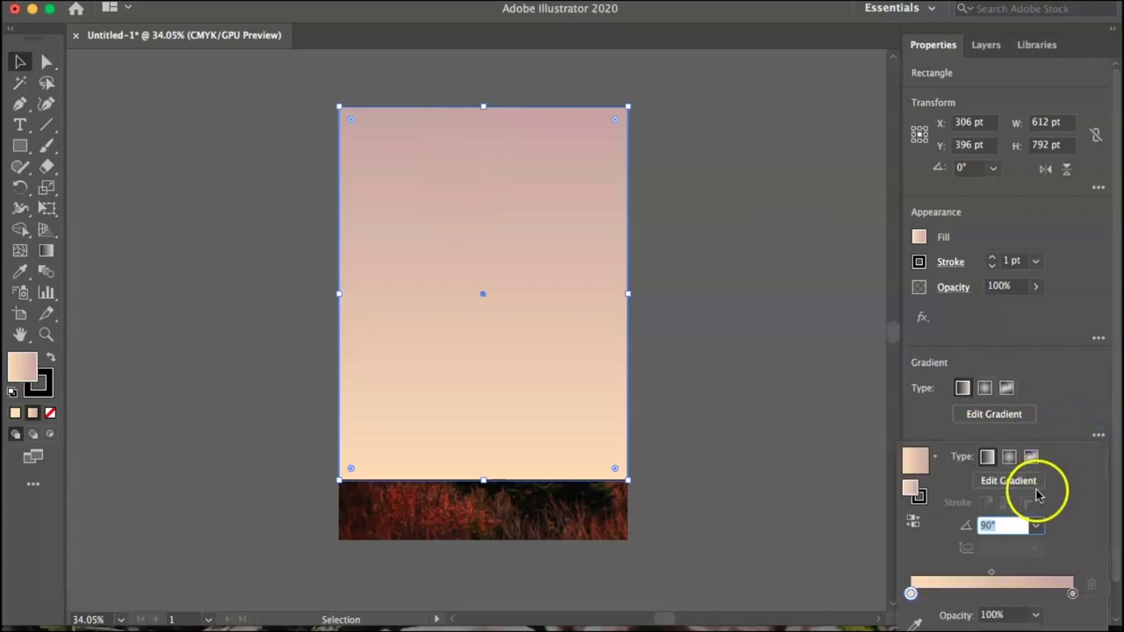
click(971, 415)
click(973, 414)
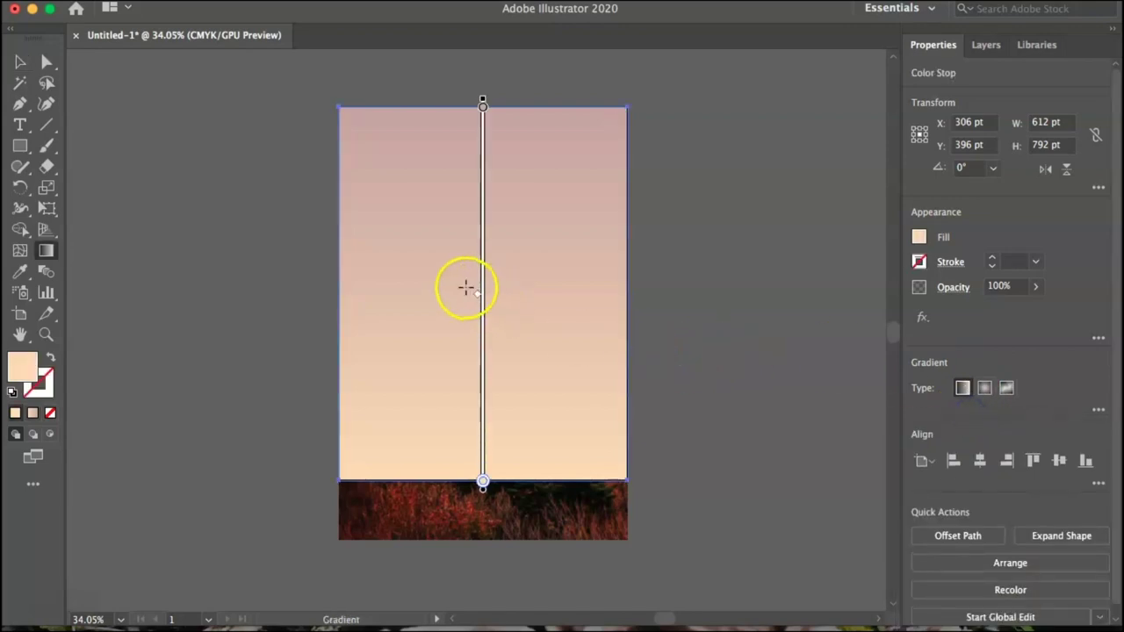
drag(476, 293, 472, 180)
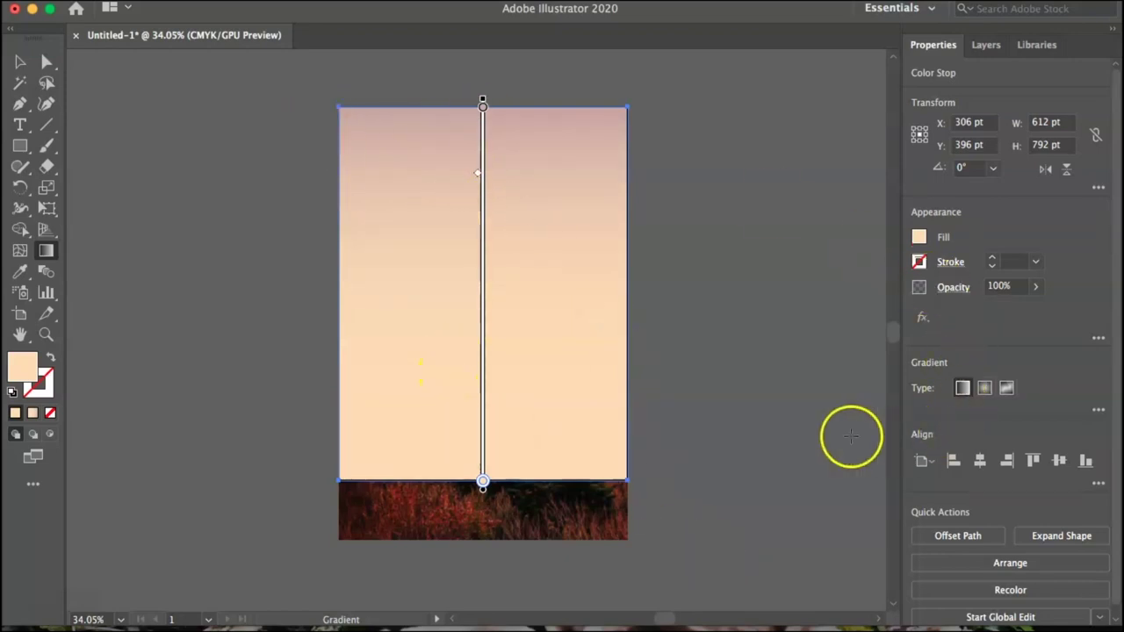
click(21, 63)
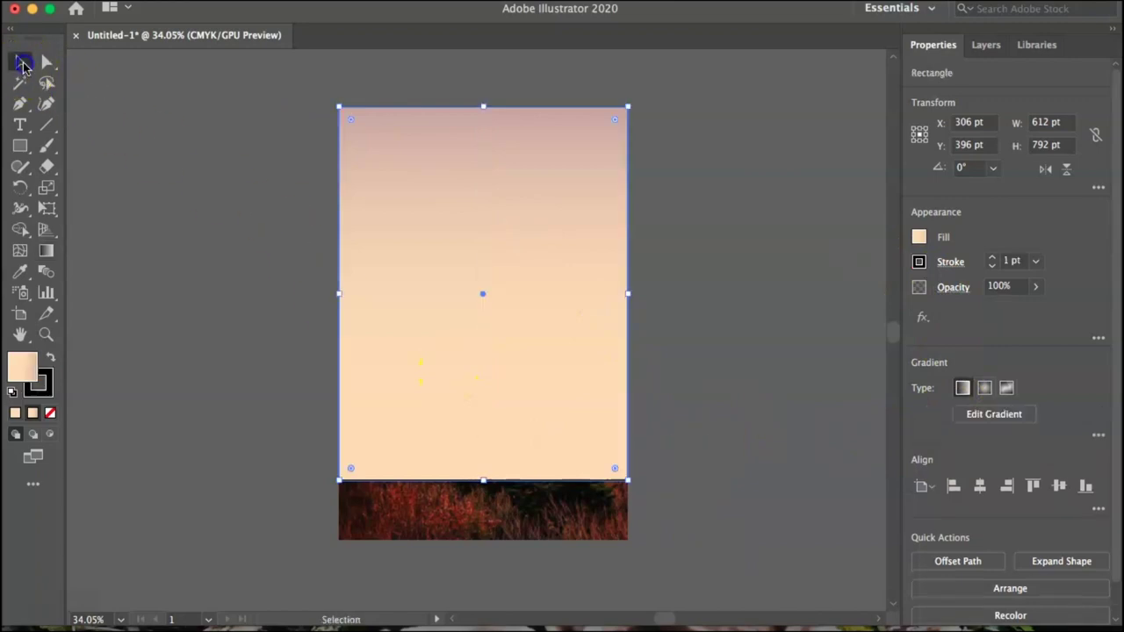
Select the mountain photo and bring it to the front of the gradient rectangle.
click(602, 532)
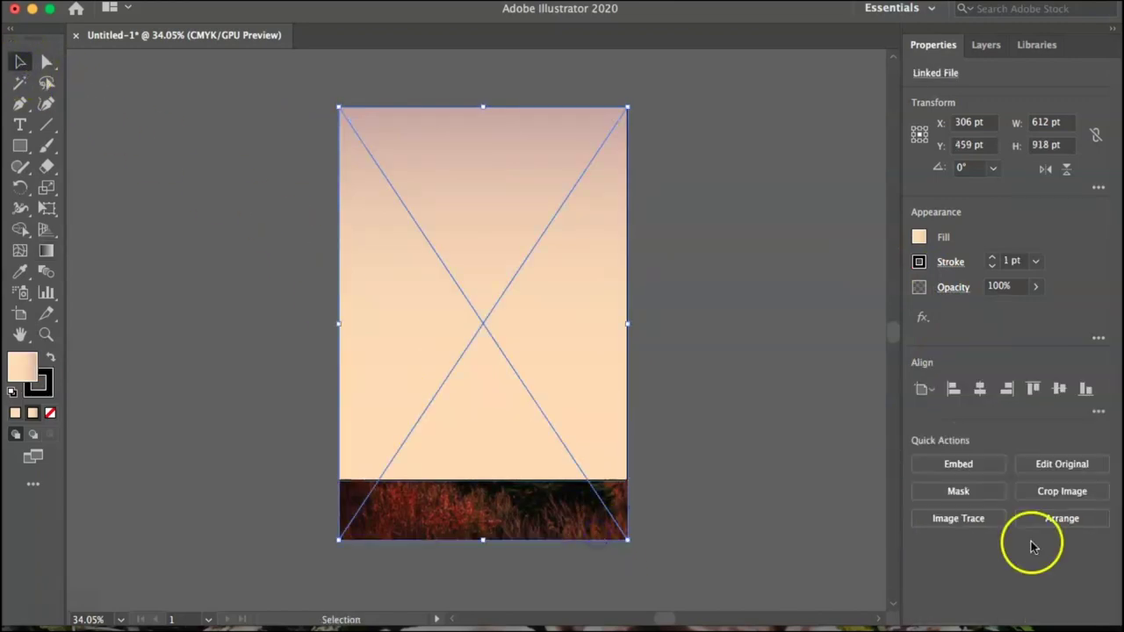
click(1041, 531)
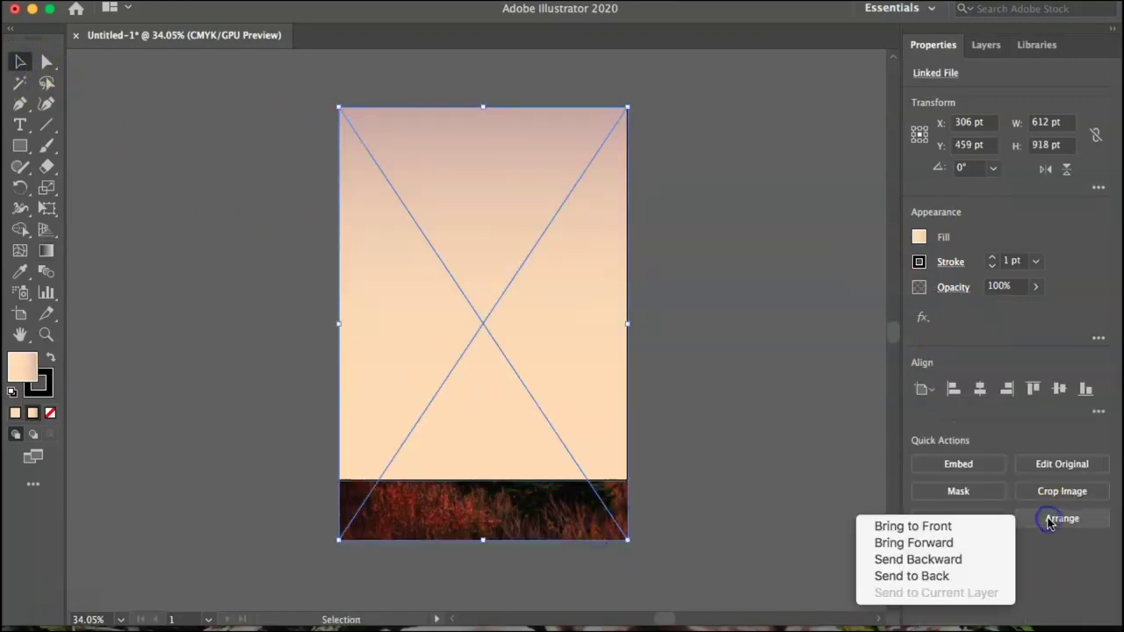
click(1001, 527)
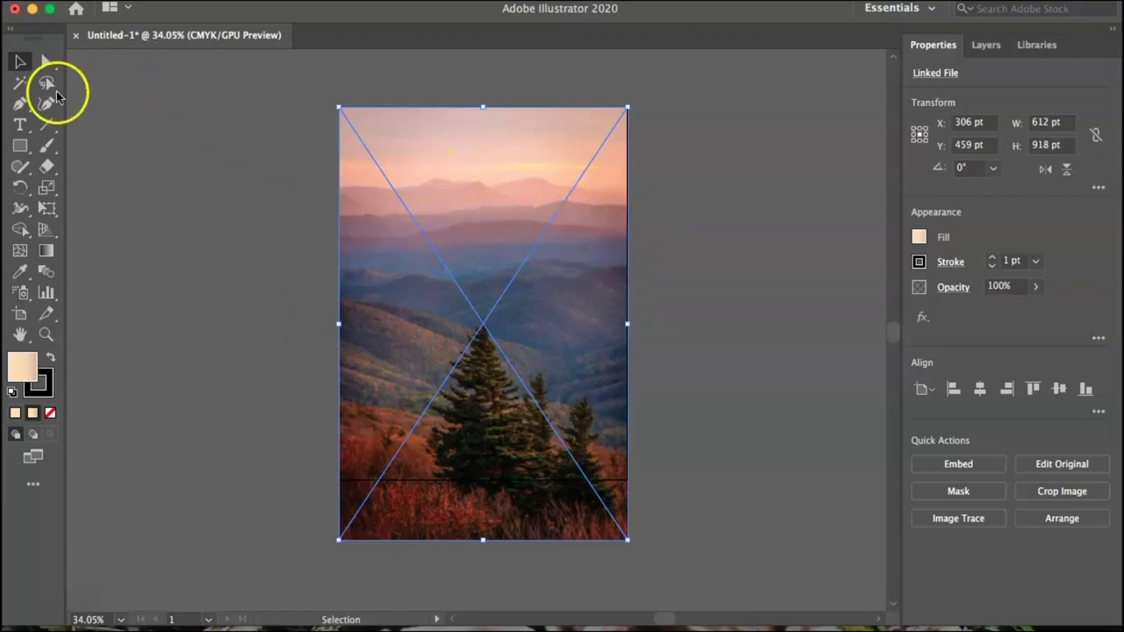
click(22, 107)
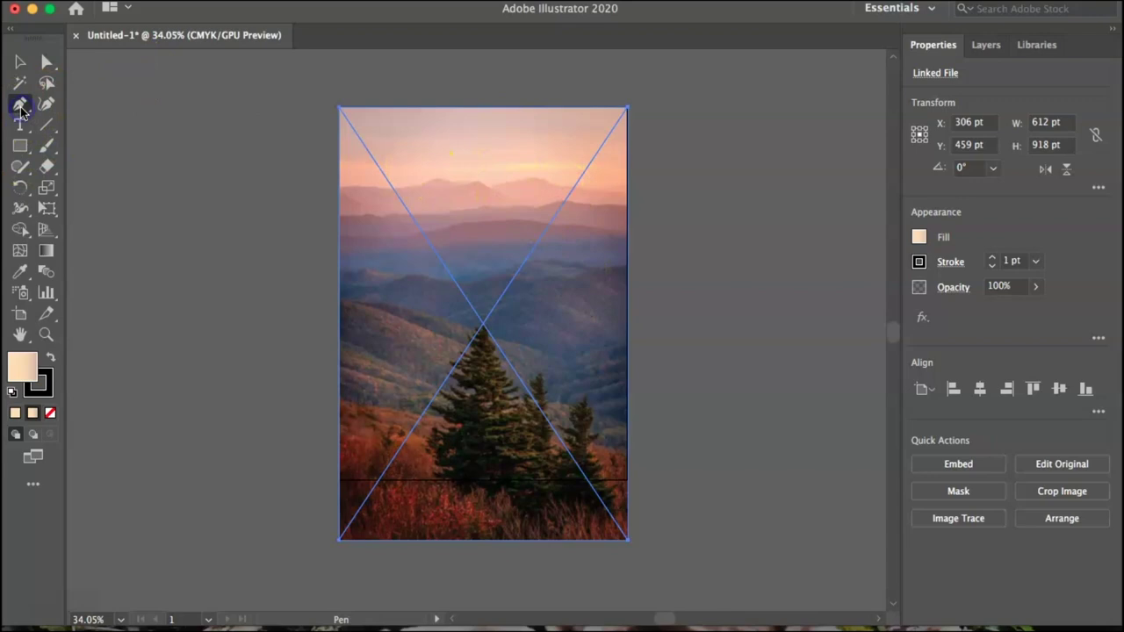
Pen-trace the far mountain ridgeline from the photo's left edge to its right edge.
click(338, 191)
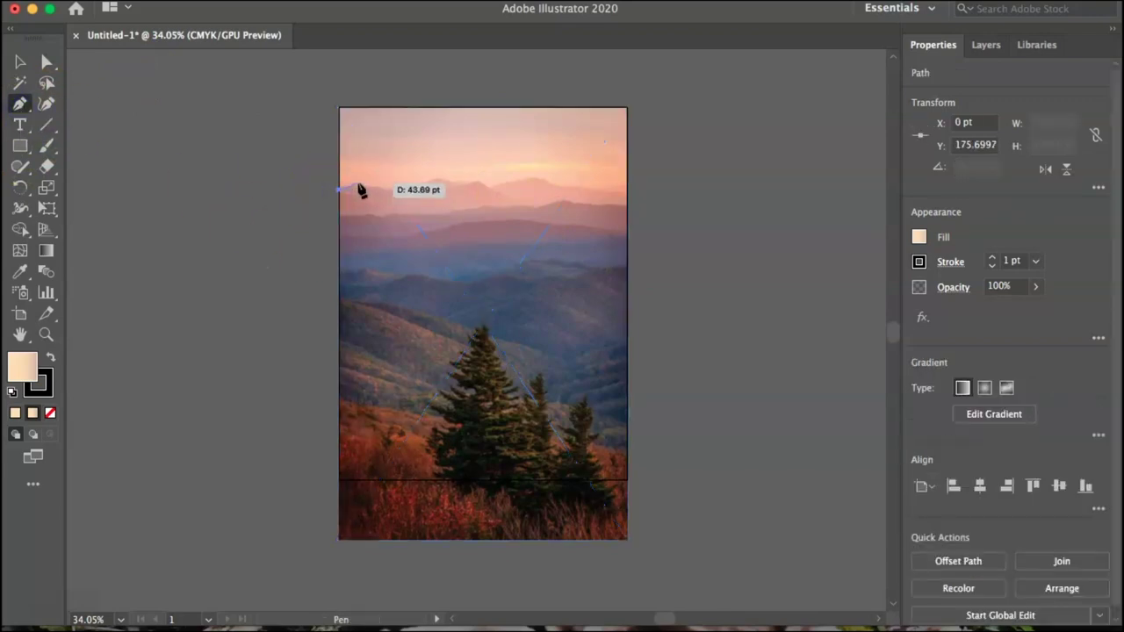
drag(362, 186, 515, 188)
click(513, 182)
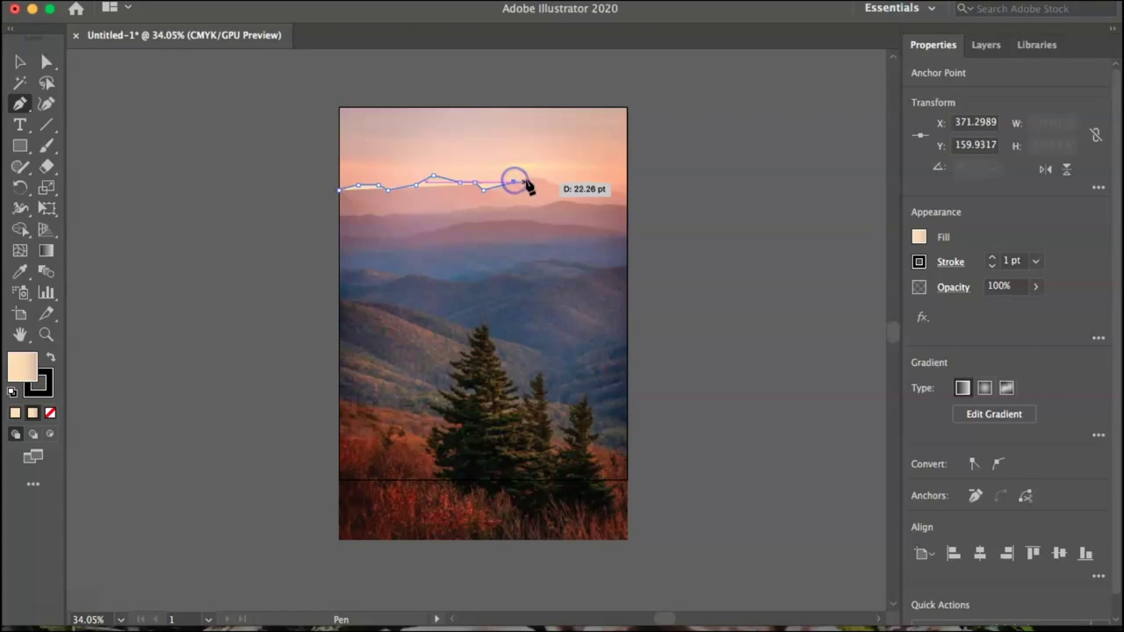
click(530, 179)
click(553, 181)
click(571, 187)
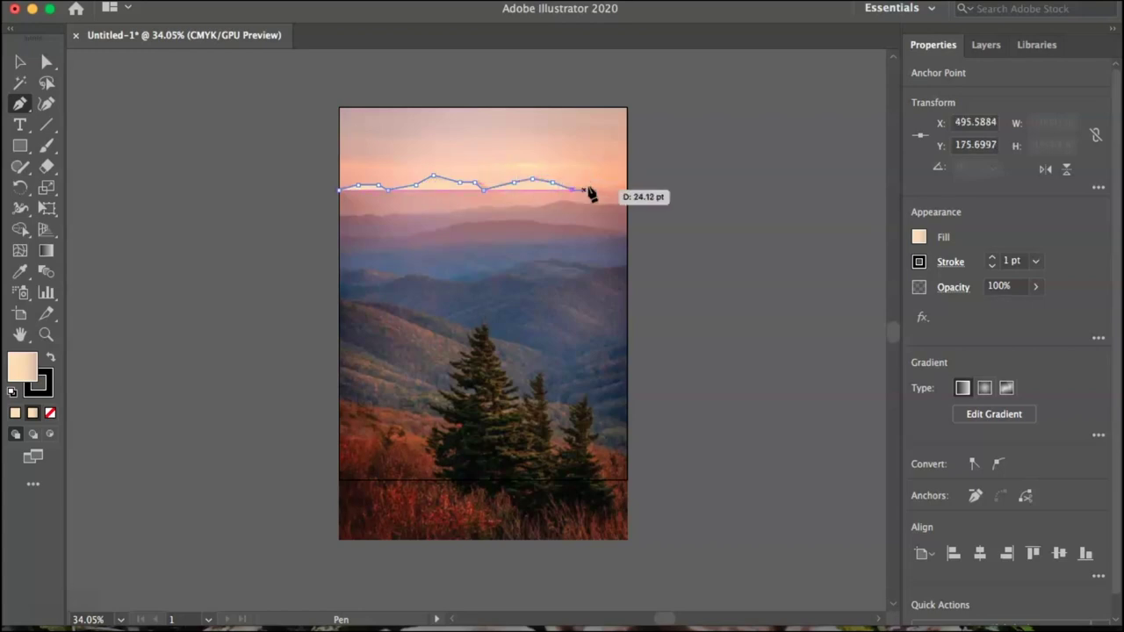
click(594, 188)
click(620, 190)
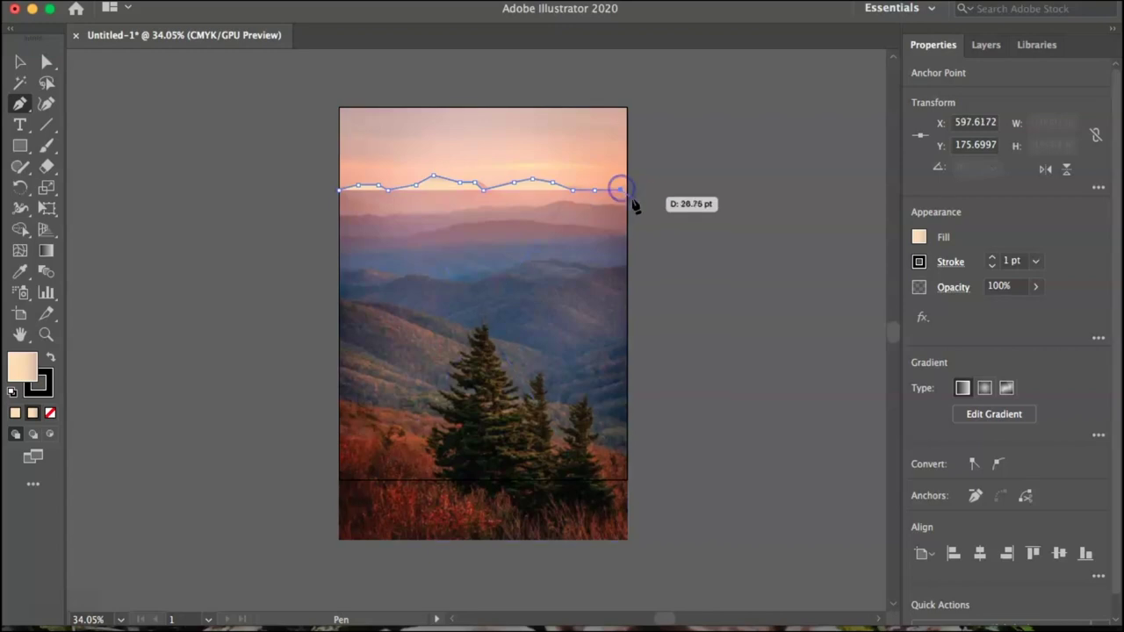
click(627, 200)
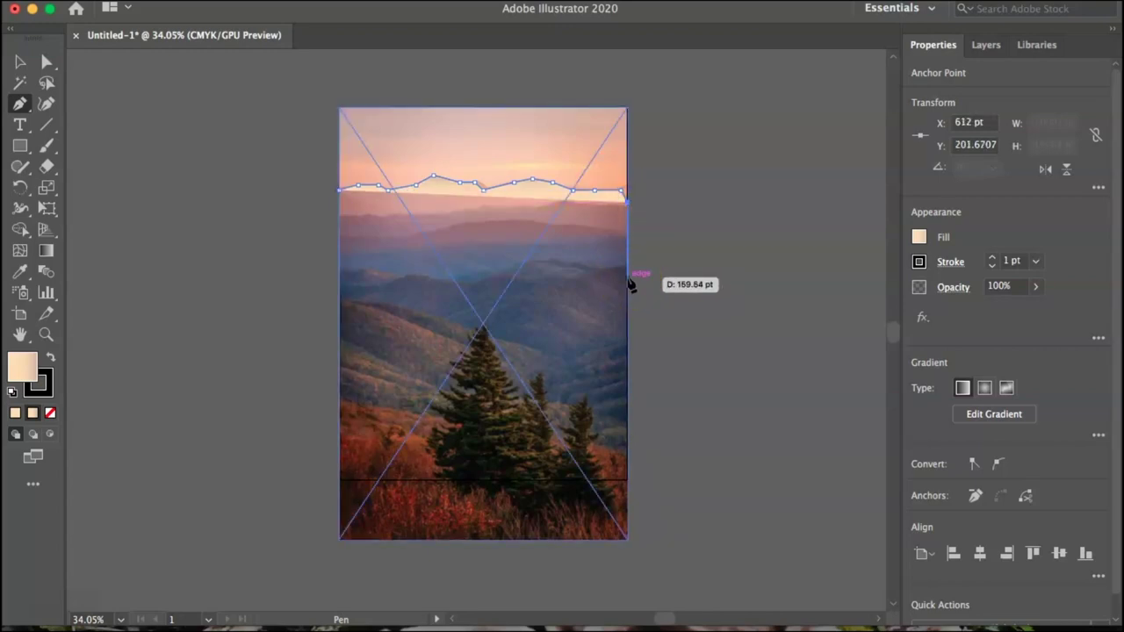
Carry the outline down the right edge and across to the left edge at mid-height.
click(628, 314)
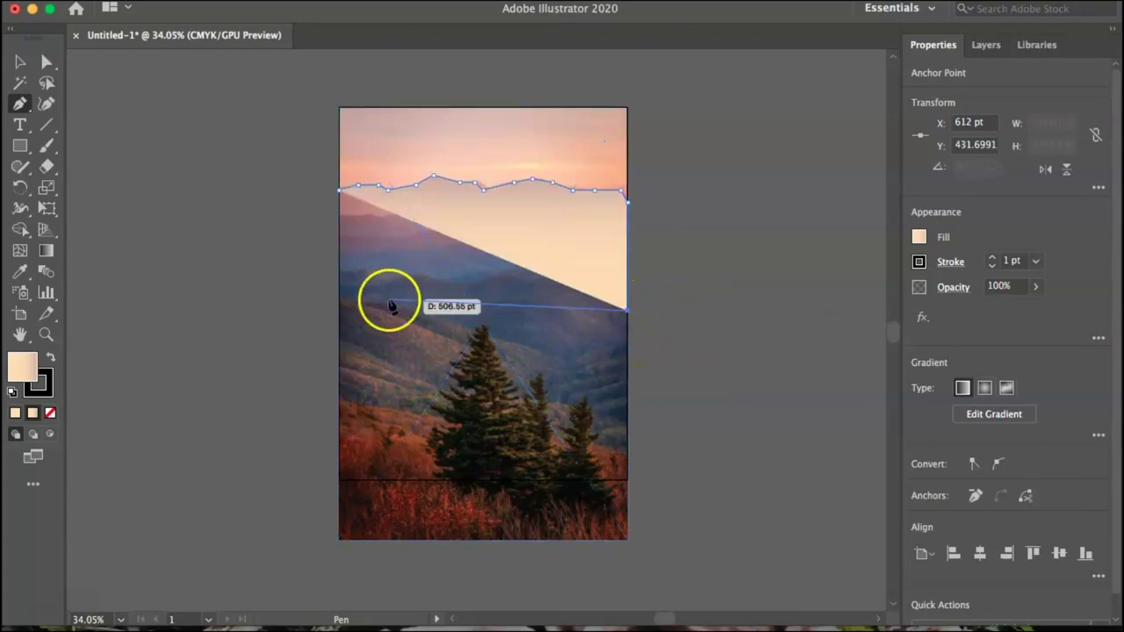
click(339, 312)
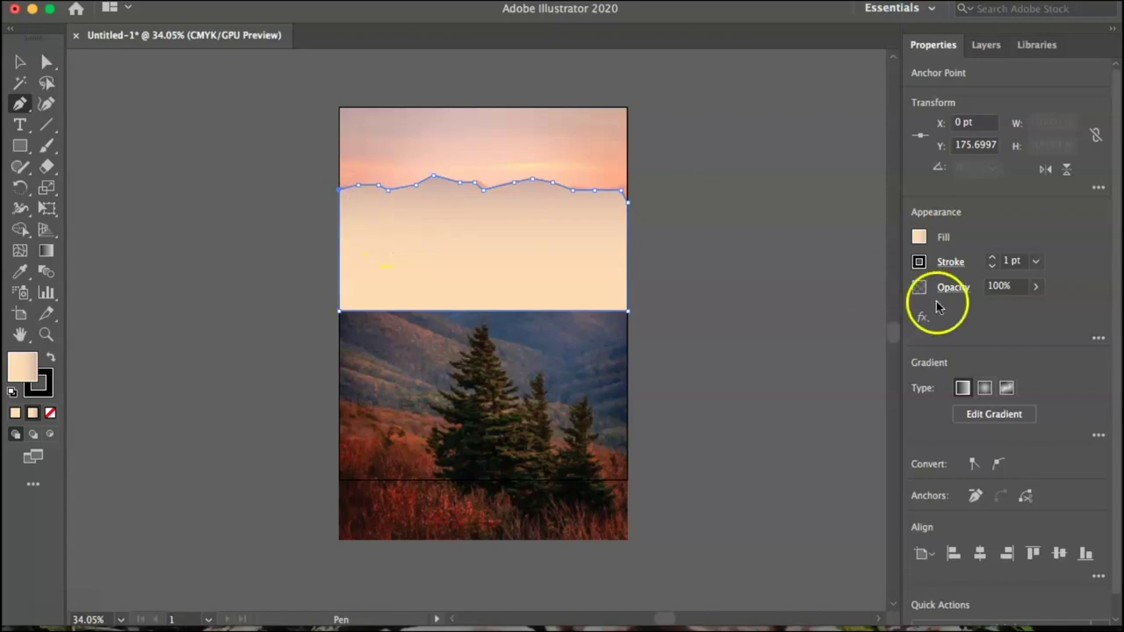
click(918, 237)
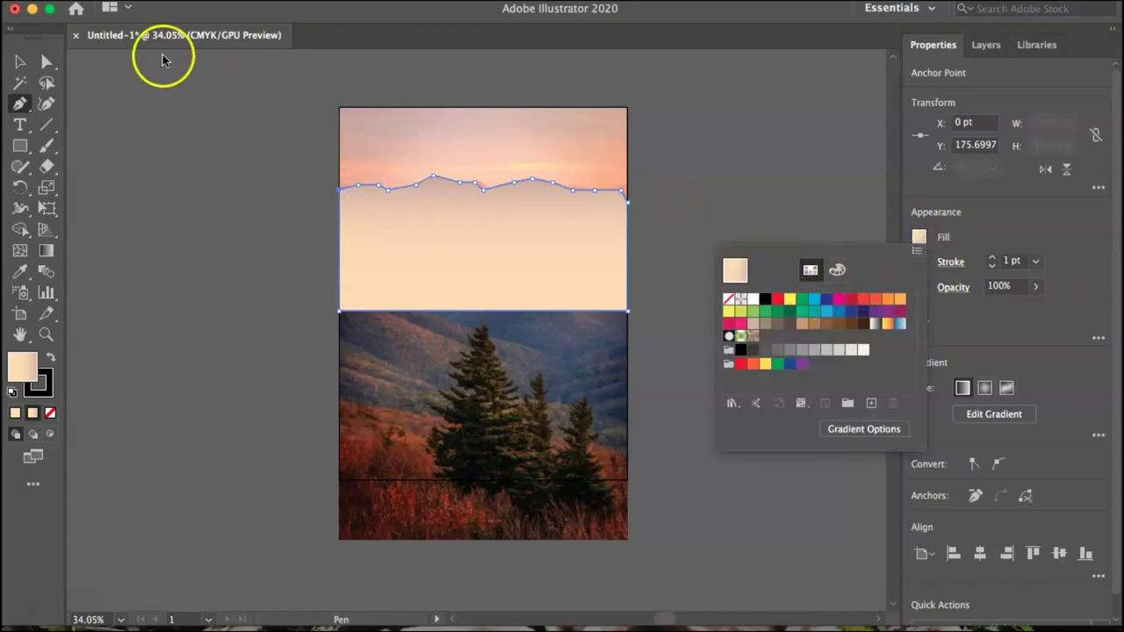
Fill the far-ridge shape with a deep salmon pink sampled from the sky, then select the placed photo.
click(7, 272)
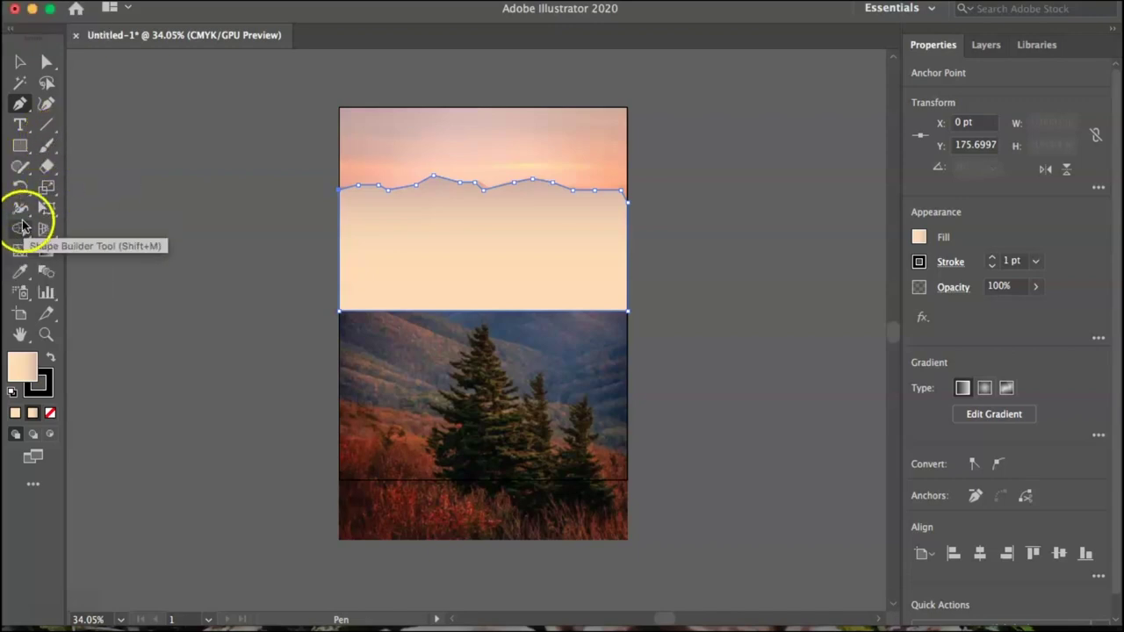
click(19, 271)
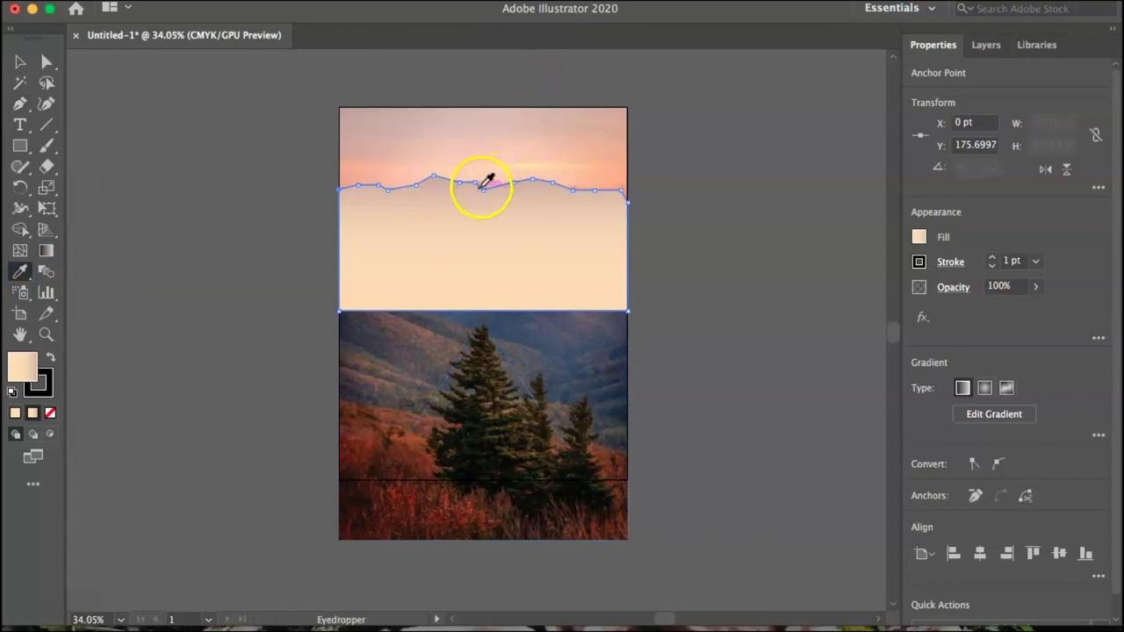
click(925, 258)
click(920, 237)
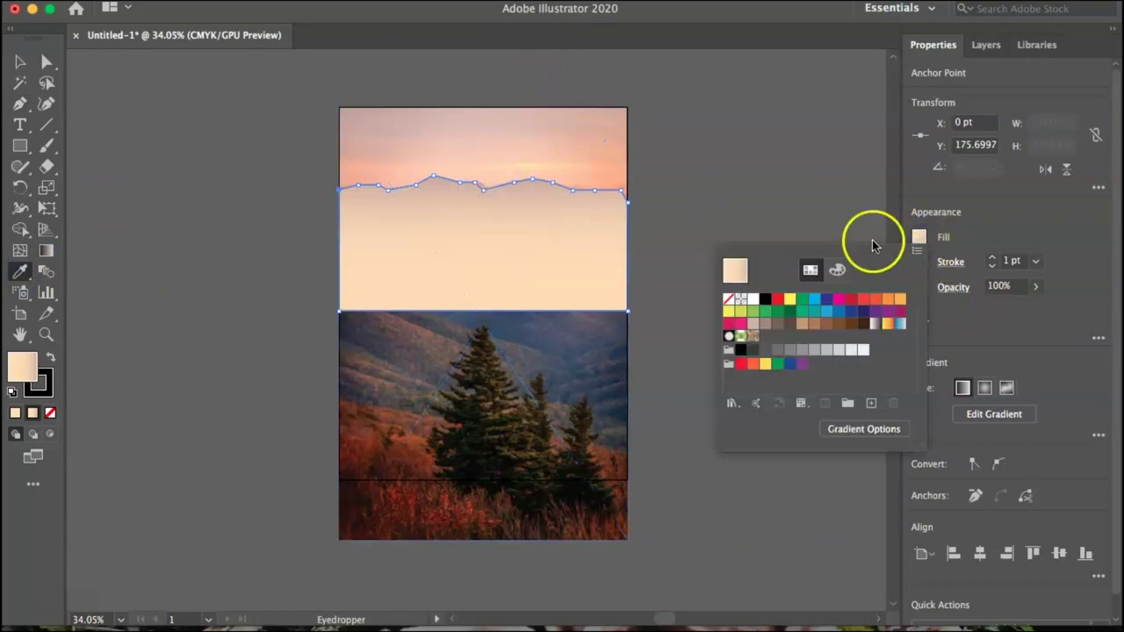
click(482, 182)
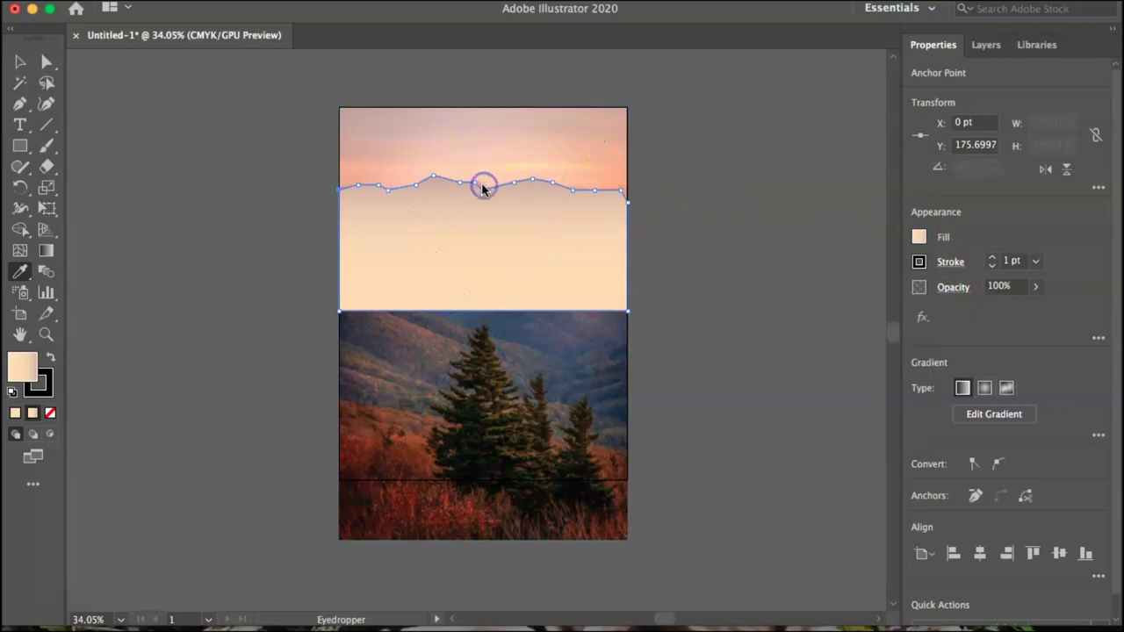
click(474, 146)
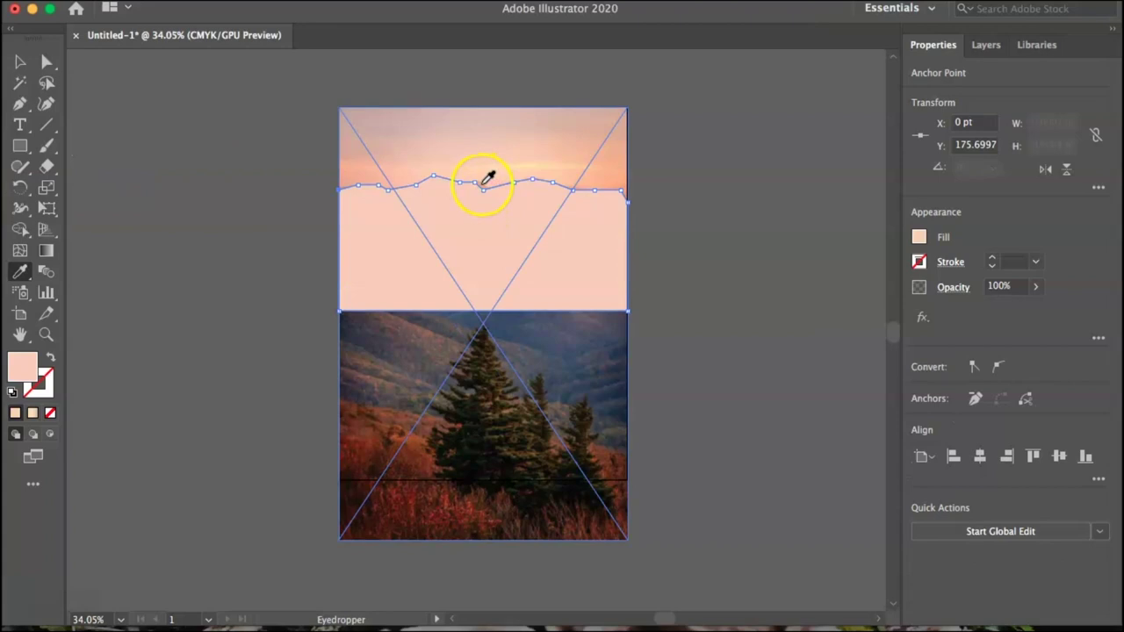
click(486, 178)
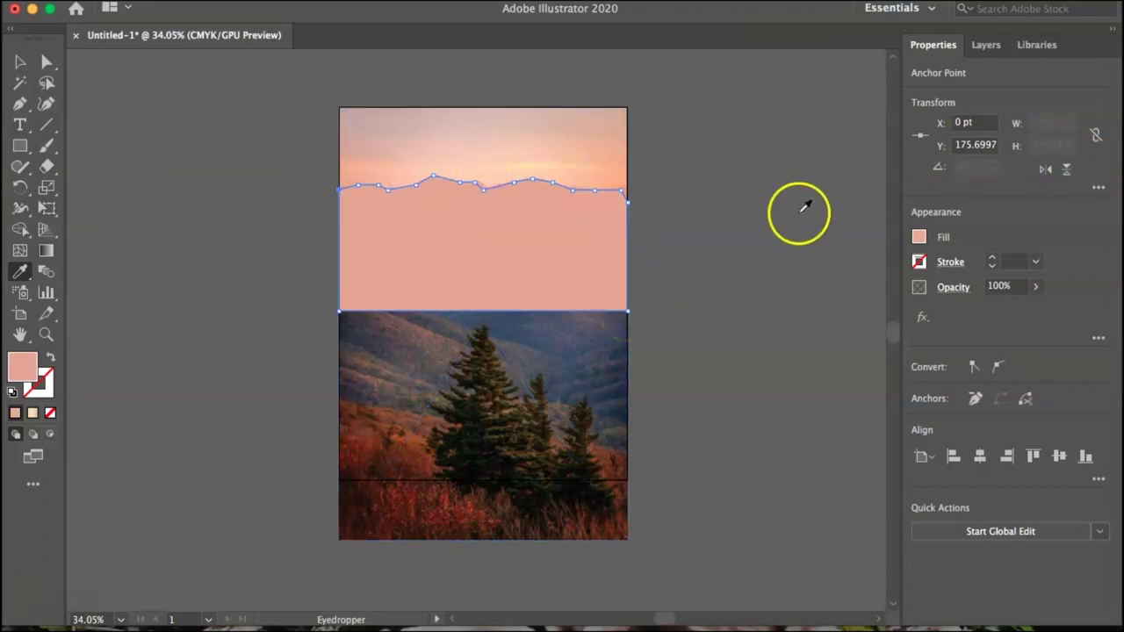
click(19, 63)
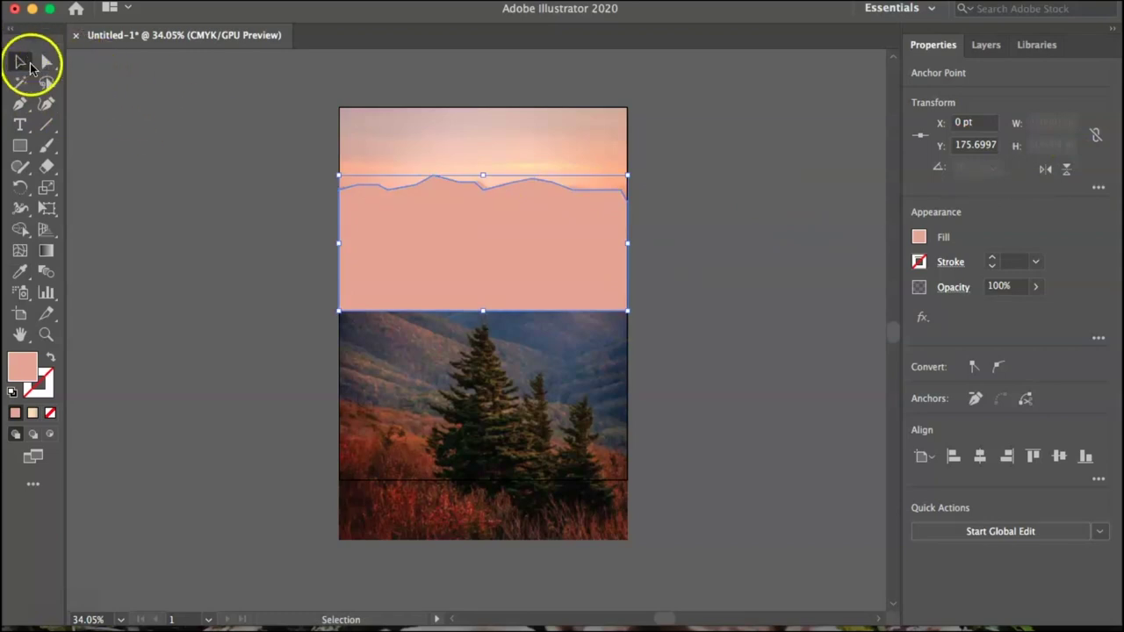
click(562, 378)
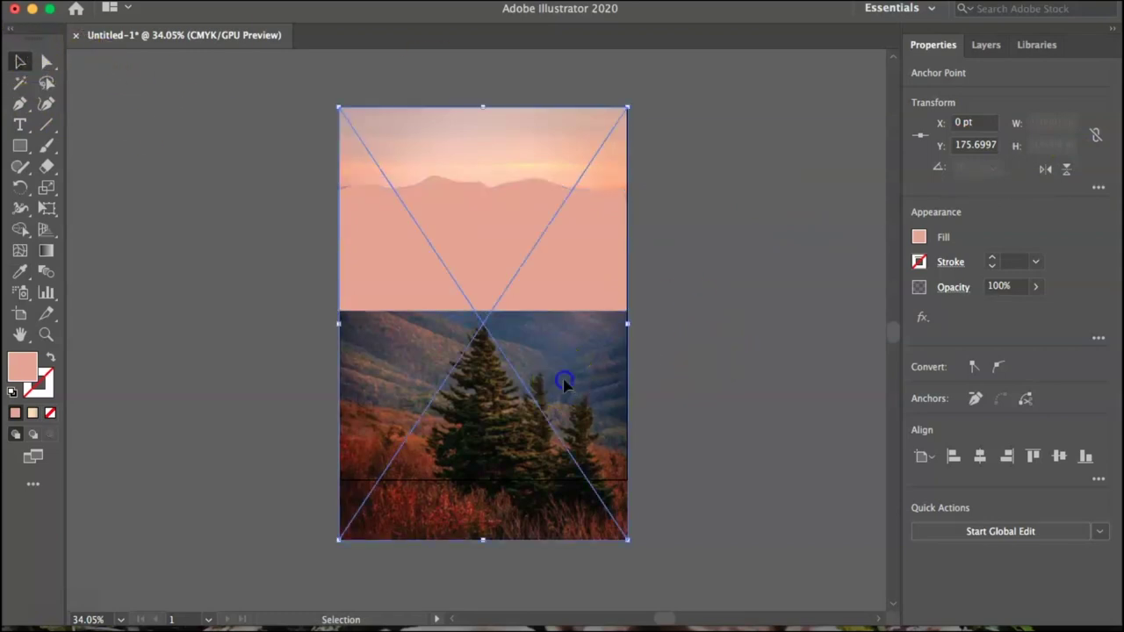
Bring the photo in front of the pink ridge and sample the second ridge's dusky mauve.
click(1036, 523)
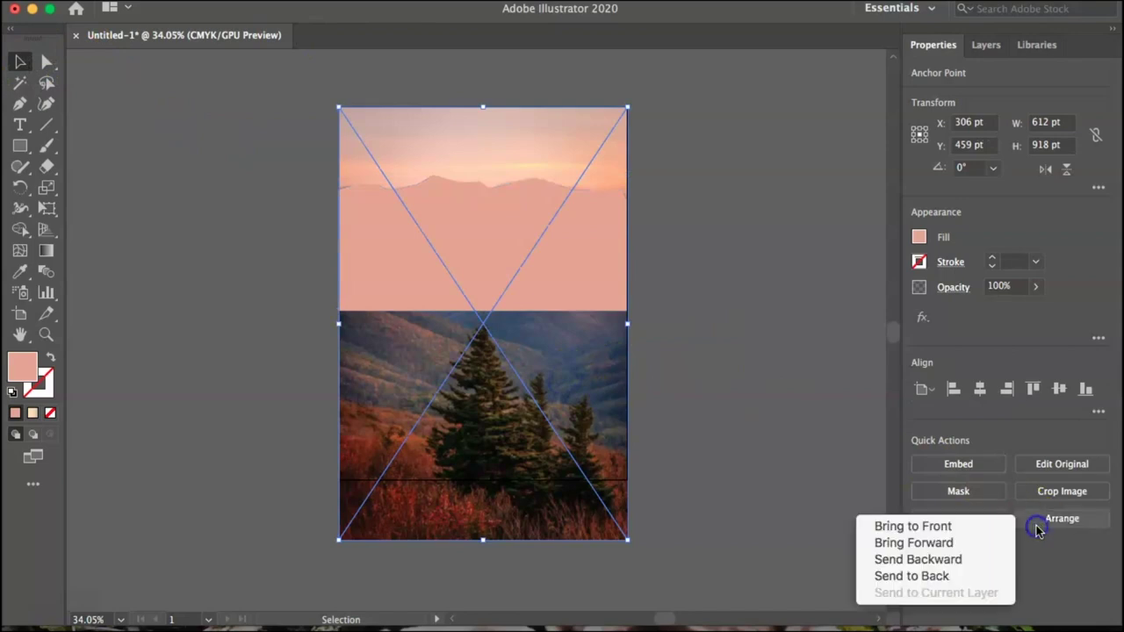
click(985, 535)
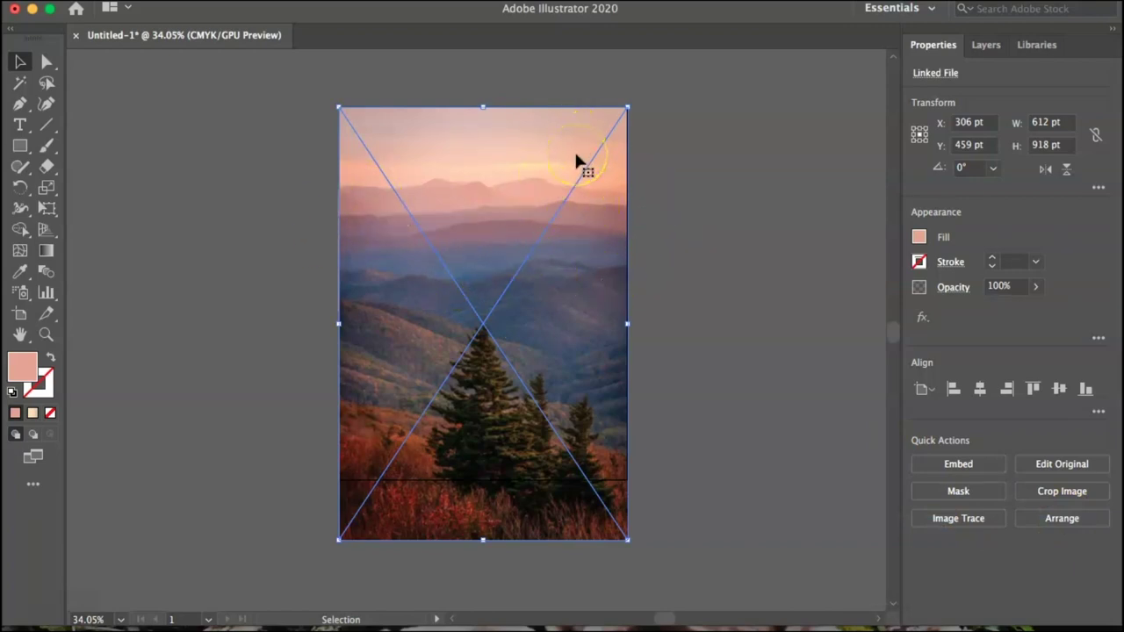
click(20, 271)
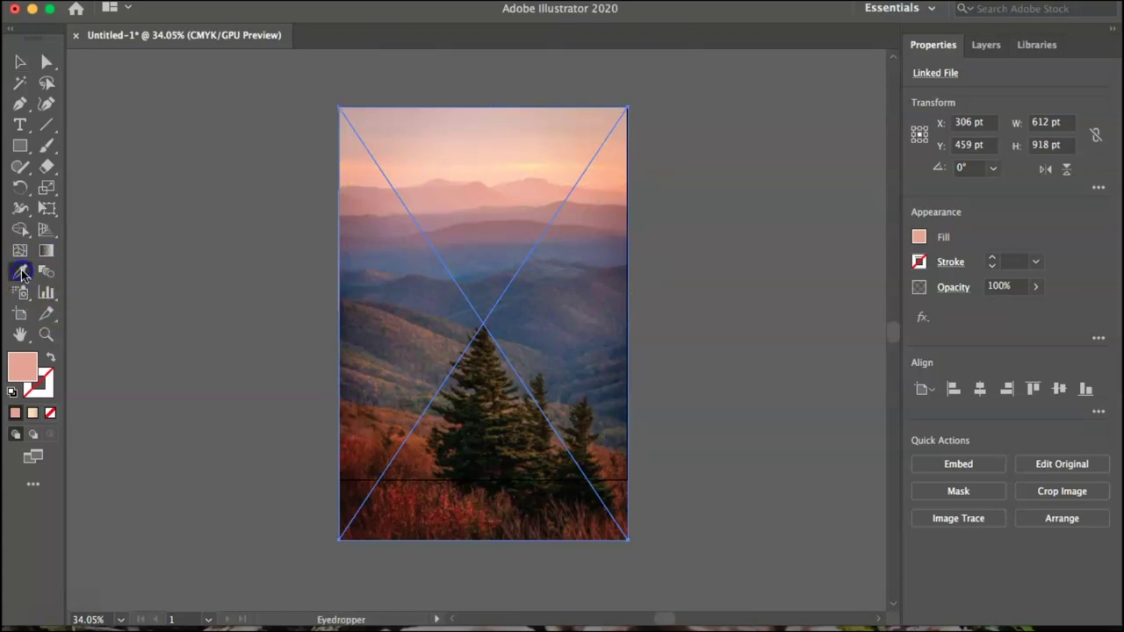
click(384, 221)
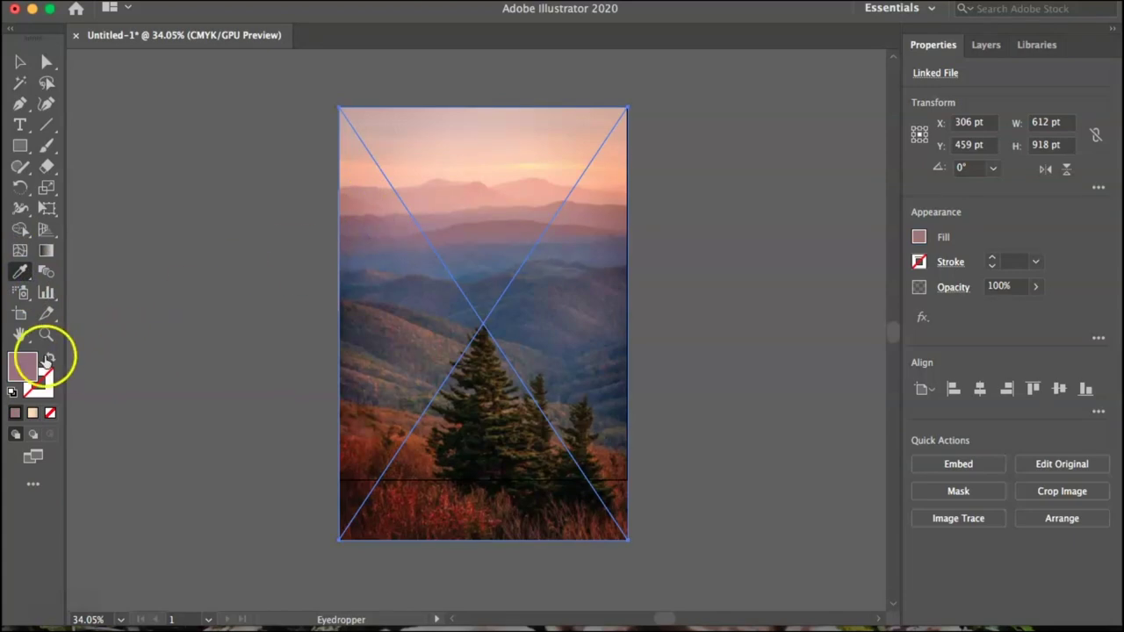
click(21, 106)
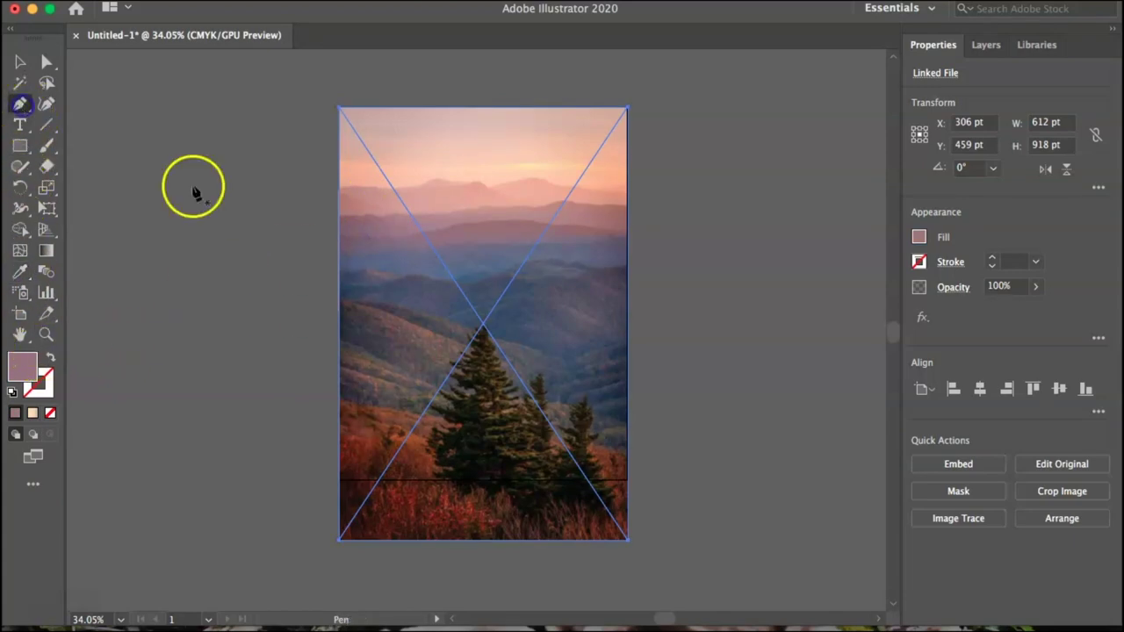
Pen-trace the second ridge, down the right edge and back left, into a closed mauve shape.
click(340, 218)
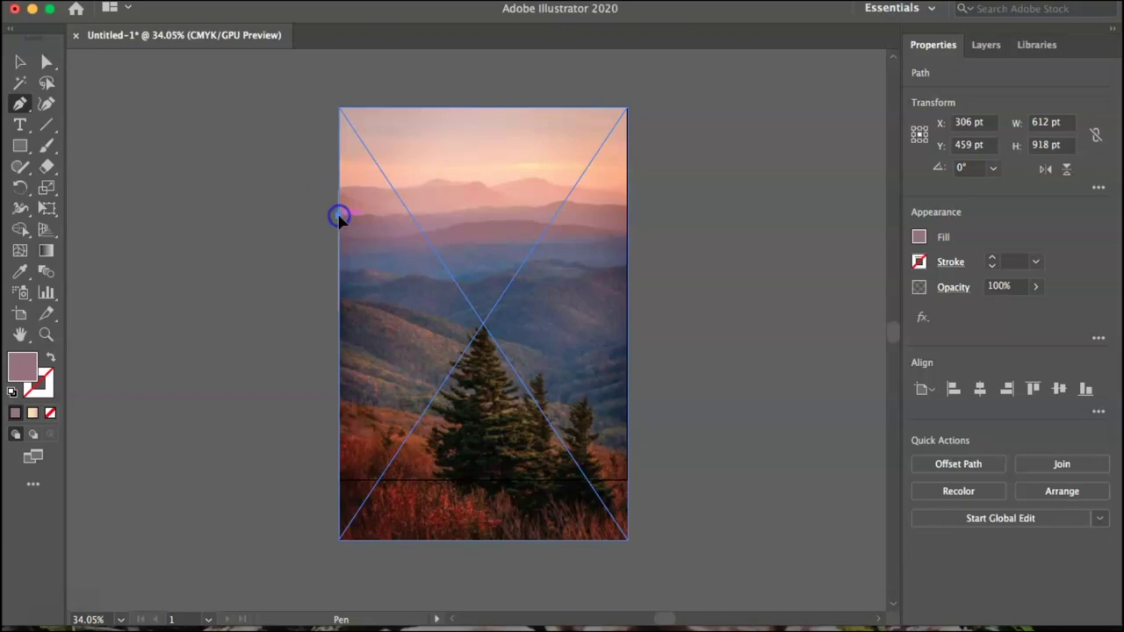
drag(359, 223, 366, 222)
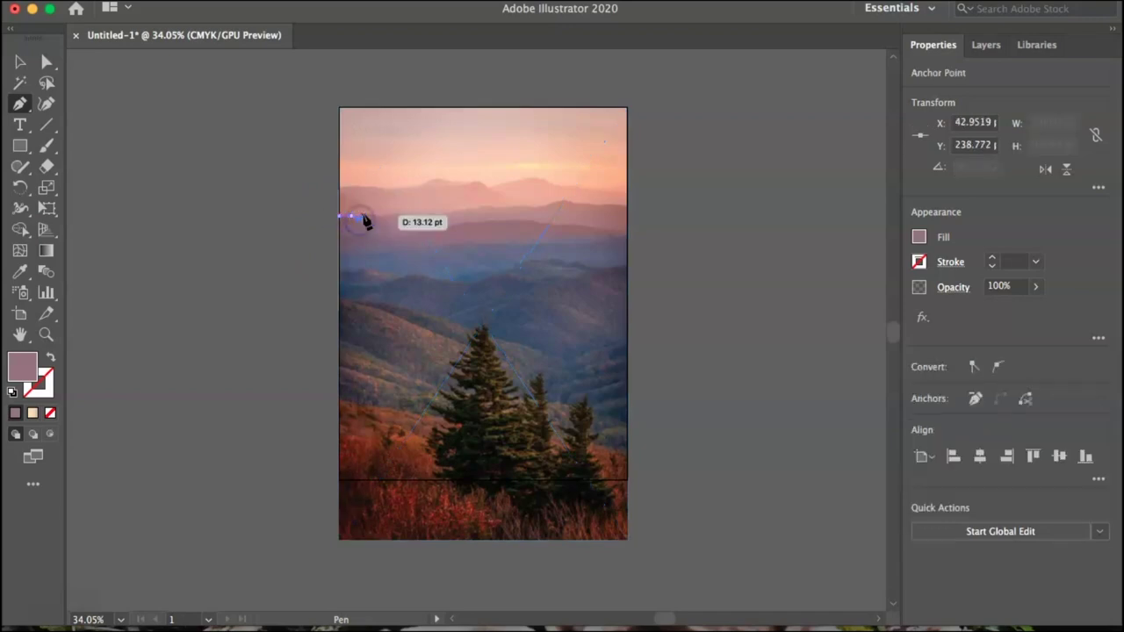
scroll(366, 222, up, 5)
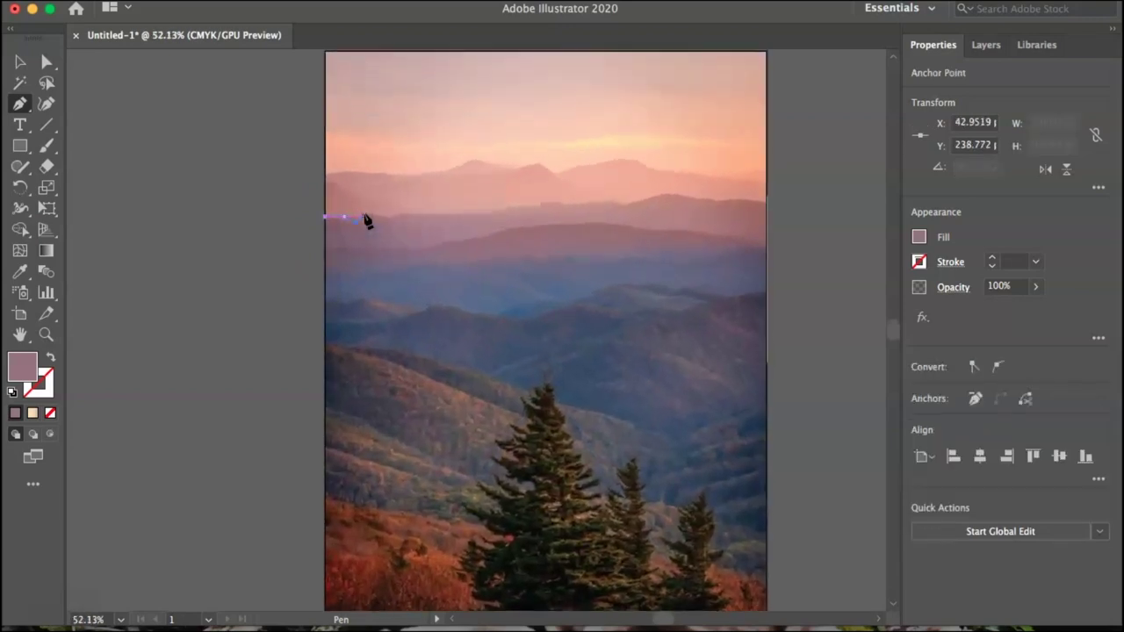
drag(366, 221, 600, 210)
click(467, 216)
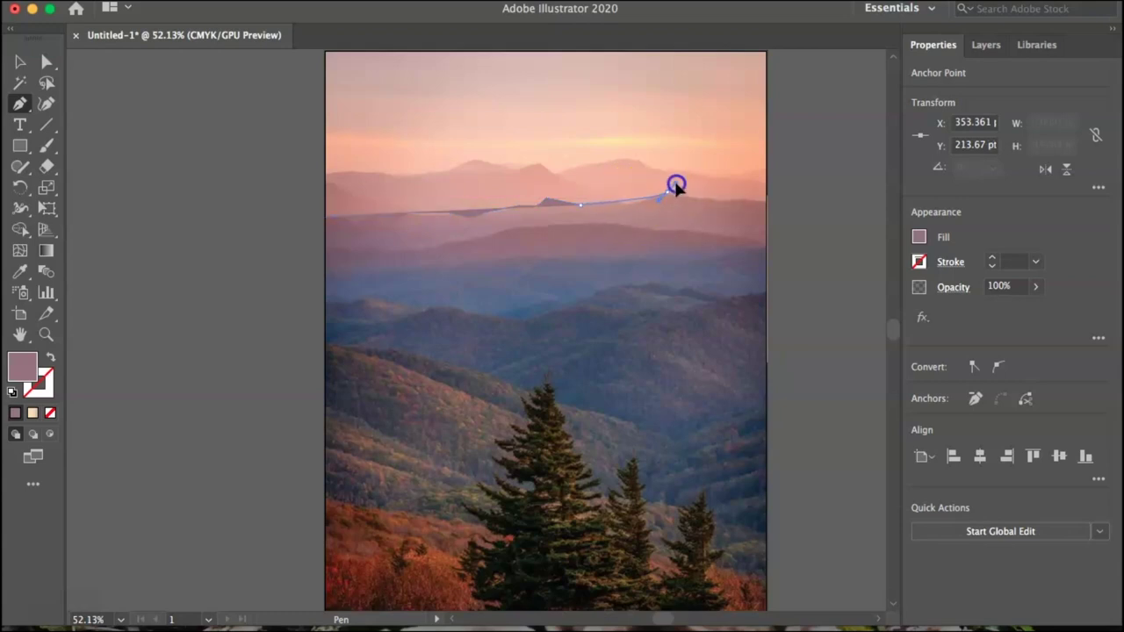
drag(693, 178, 773, 209)
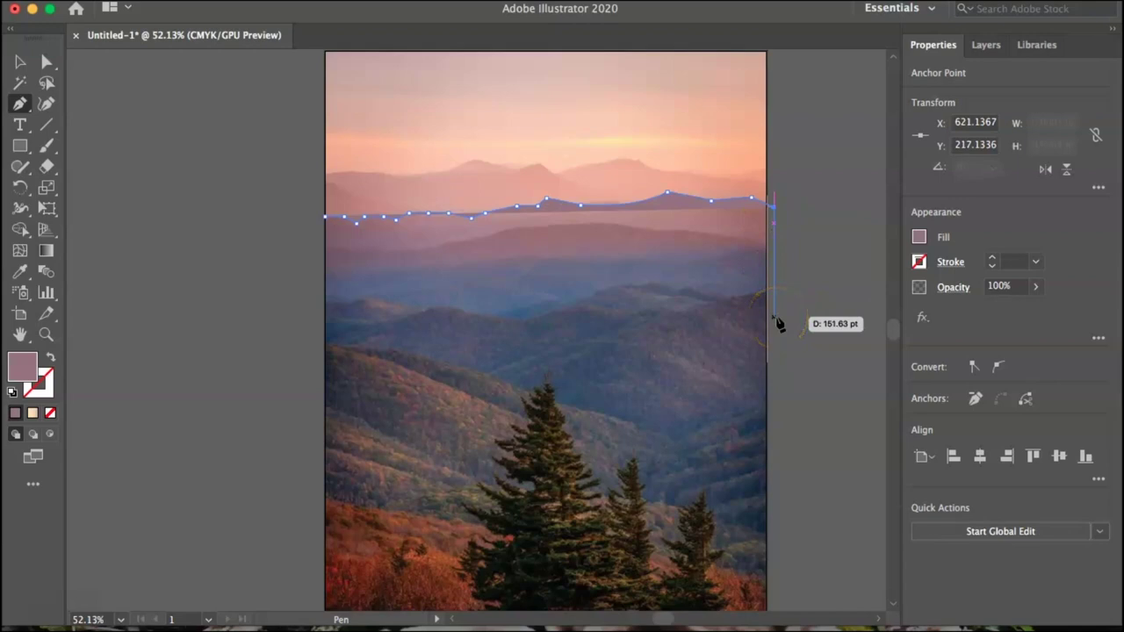
drag(777, 325, 773, 351)
drag(400, 345, 323, 353)
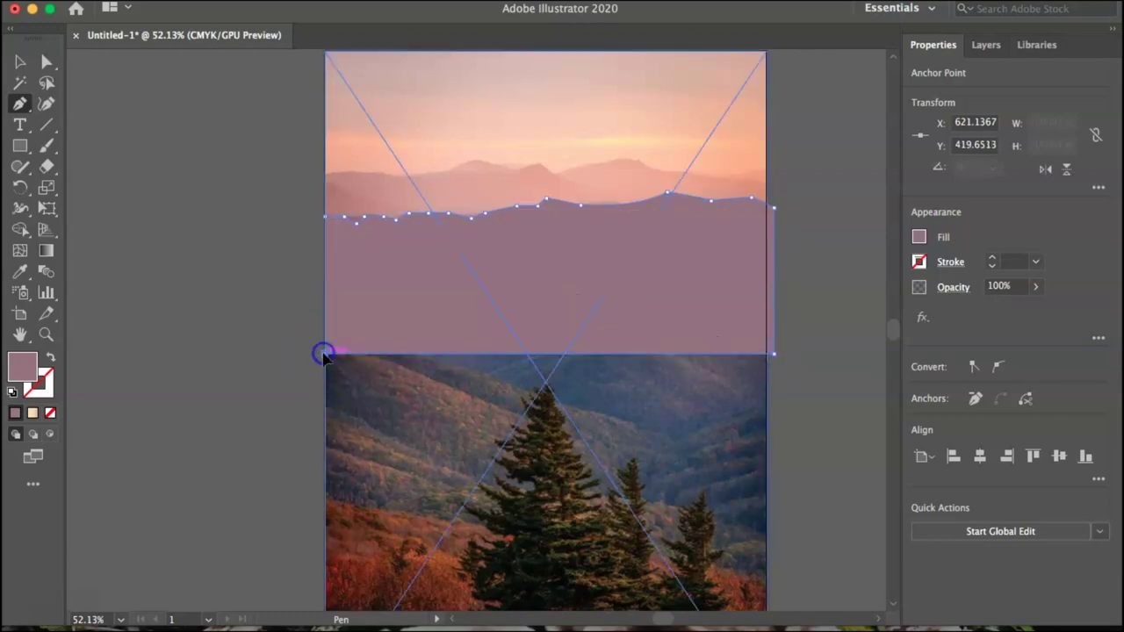
click(325, 217)
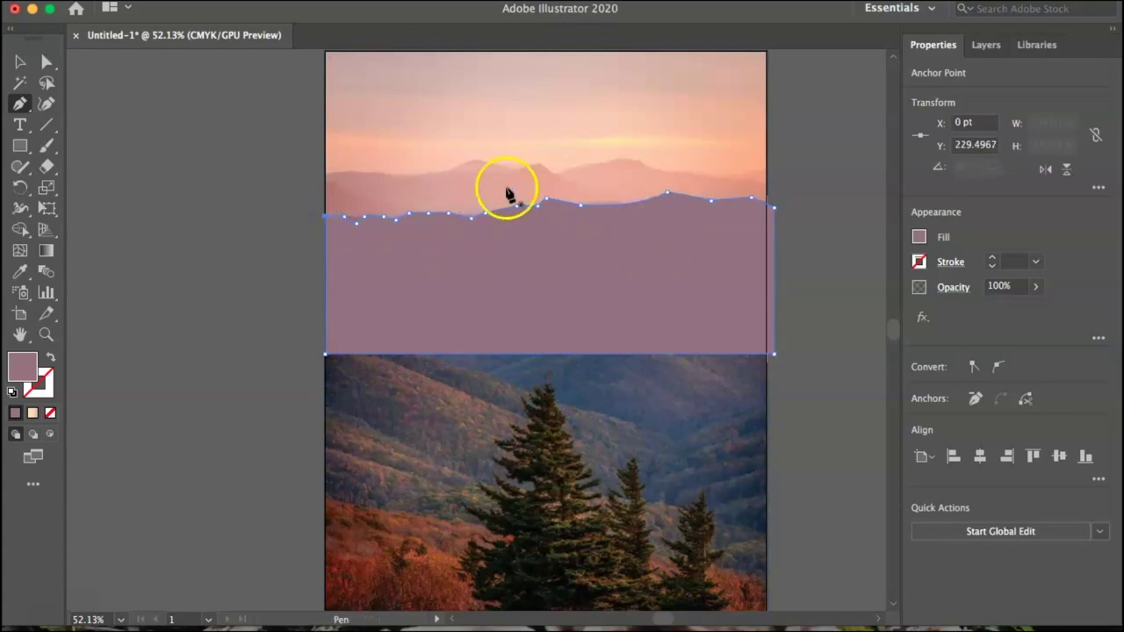
key(v)
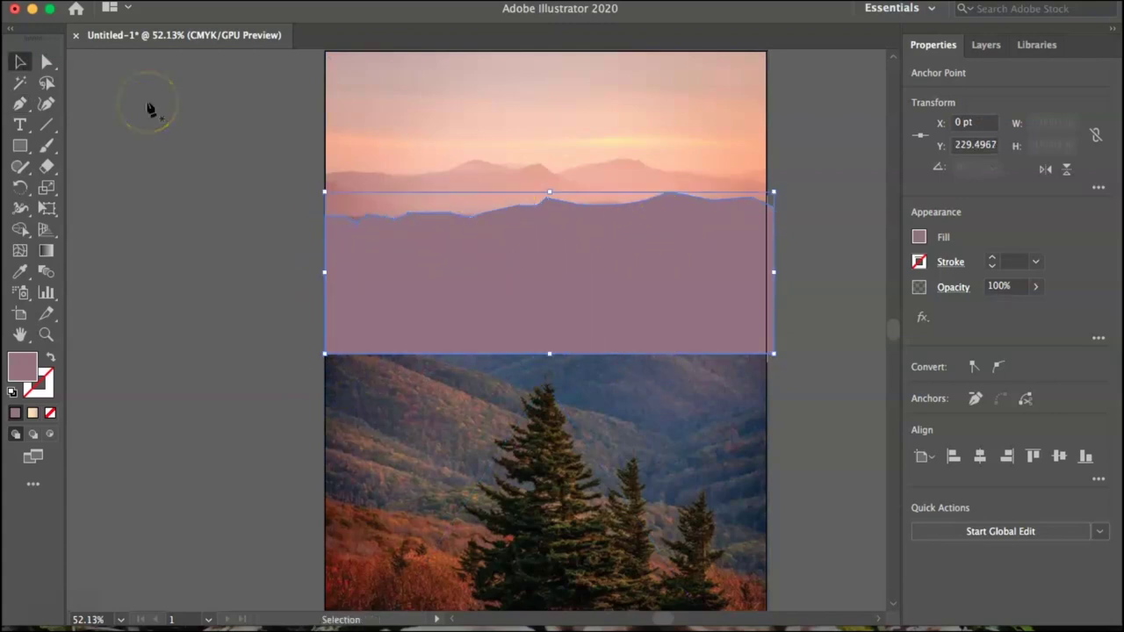
click(478, 400)
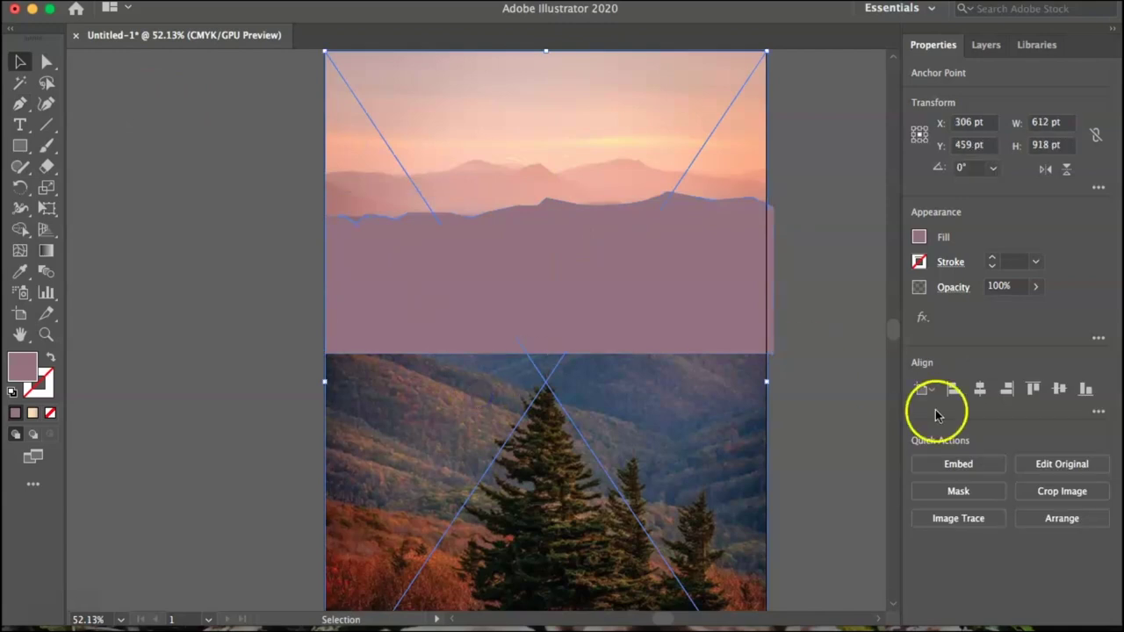
Bring the photo in front of the mauve shape and trace the next ridge as a closed shape.
click(1080, 521)
click(986, 526)
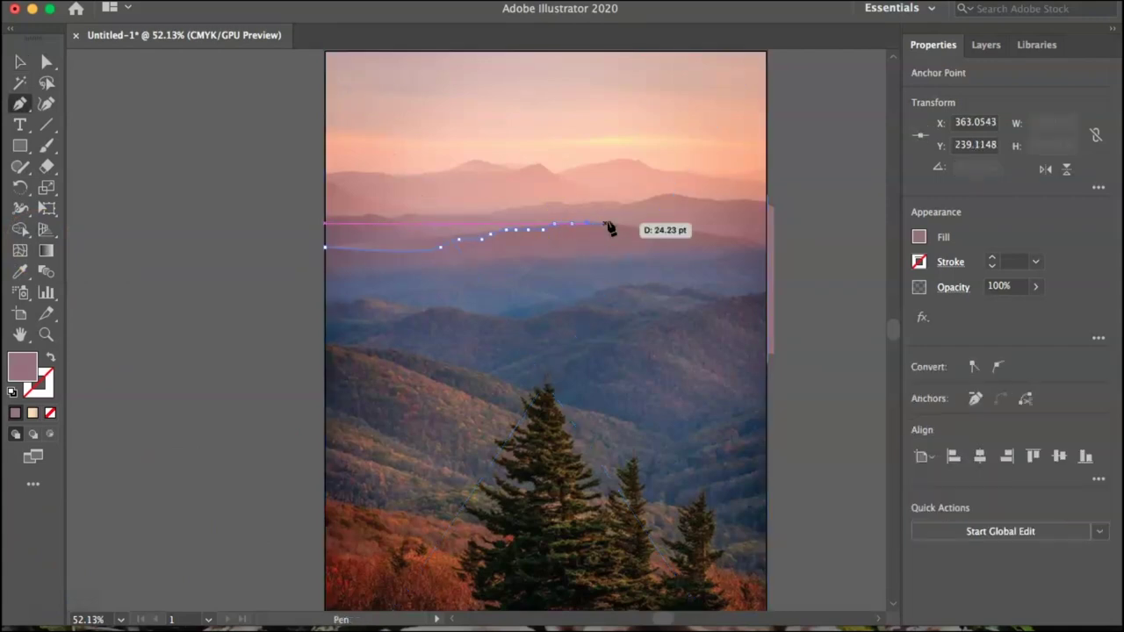
click(658, 231)
click(694, 234)
click(727, 239)
click(757, 241)
click(765, 251)
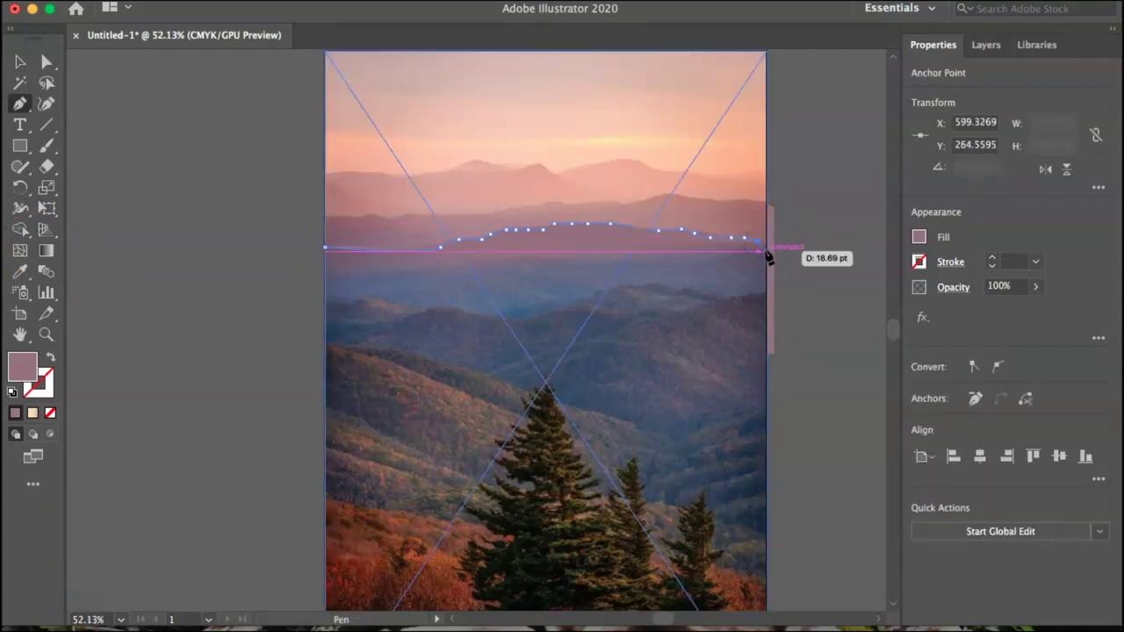
click(766, 346)
click(326, 353)
Bring the photo above the new shape again and sample the next mountain colour.
click(325, 248)
click(545, 456)
click(1061, 518)
click(908, 526)
click(20, 271)
click(19, 104)
Trace the next ridge down the right edge and across the bottom into a closed blue shape.
click(325, 273)
drag(459, 273, 641, 272)
click(692, 256)
click(765, 251)
click(770, 369)
click(327, 368)
click(325, 273)
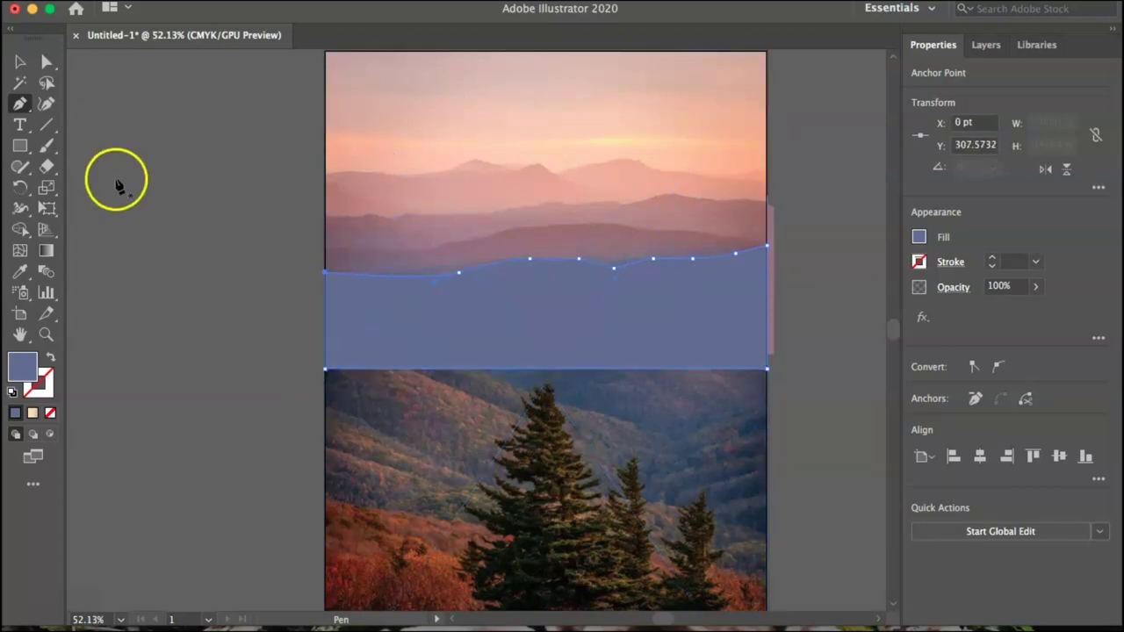
Sample a grey-mauve from the photo and trace the lower ridge into a closed mauve shape.
click(20, 62)
click(590, 351)
key(i)
click(372, 304)
key(p)
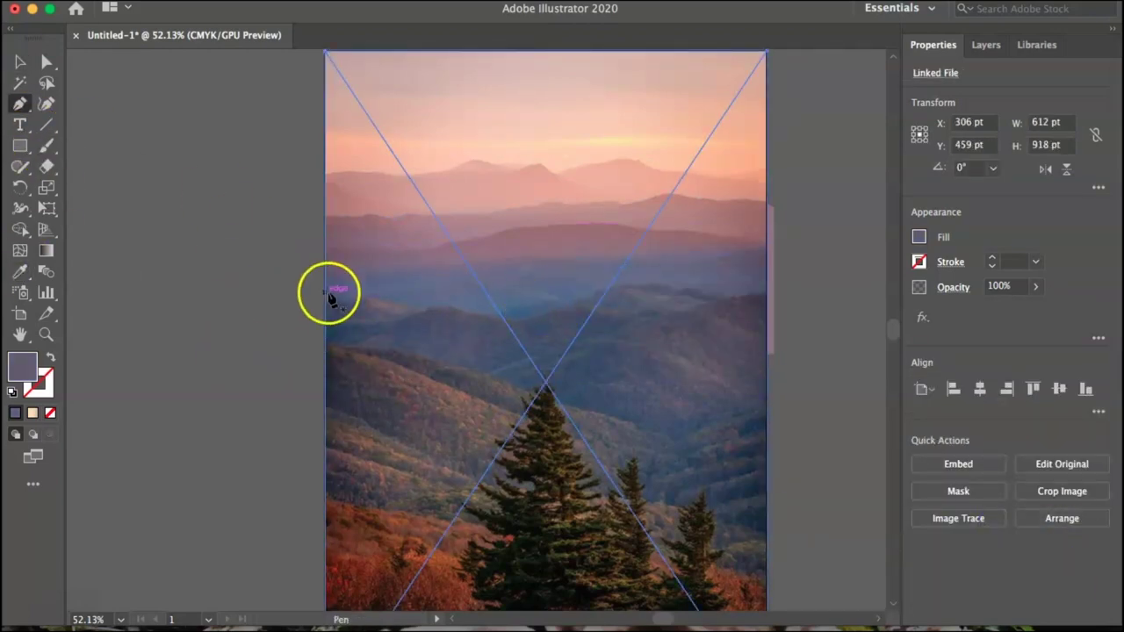
drag(325, 303, 349, 309)
click(448, 317)
click(659, 293)
click(732, 396)
click(325, 396)
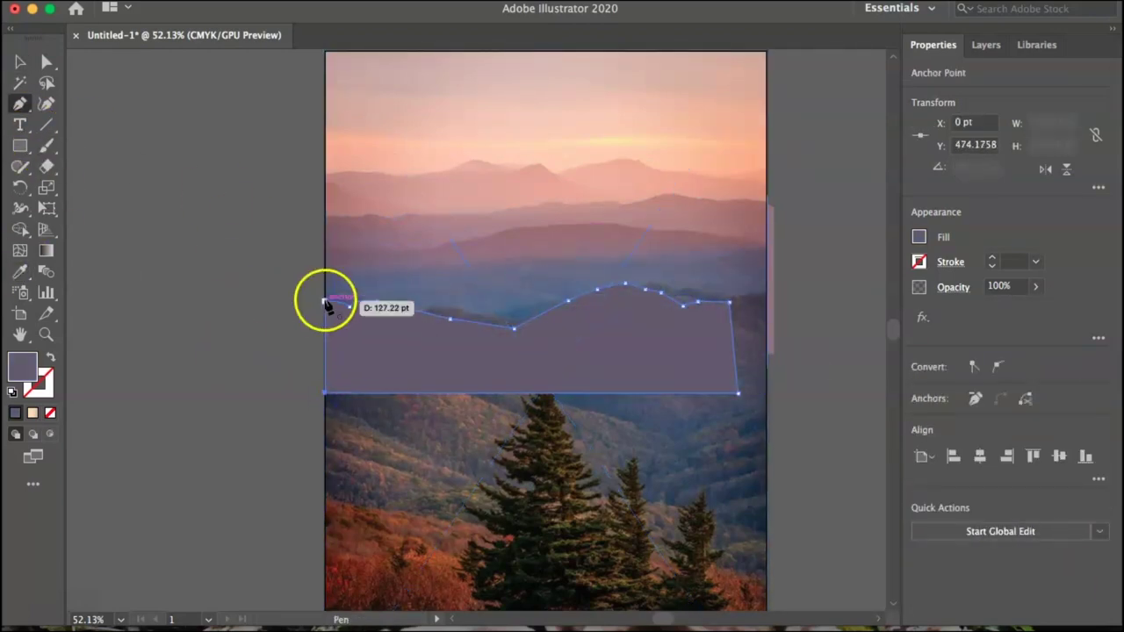
click(326, 309)
Bring the photo to the front over the mauve shape and start outlining the brown hill.
key(v)
click(614, 456)
click(1061, 518)
click(992, 540)
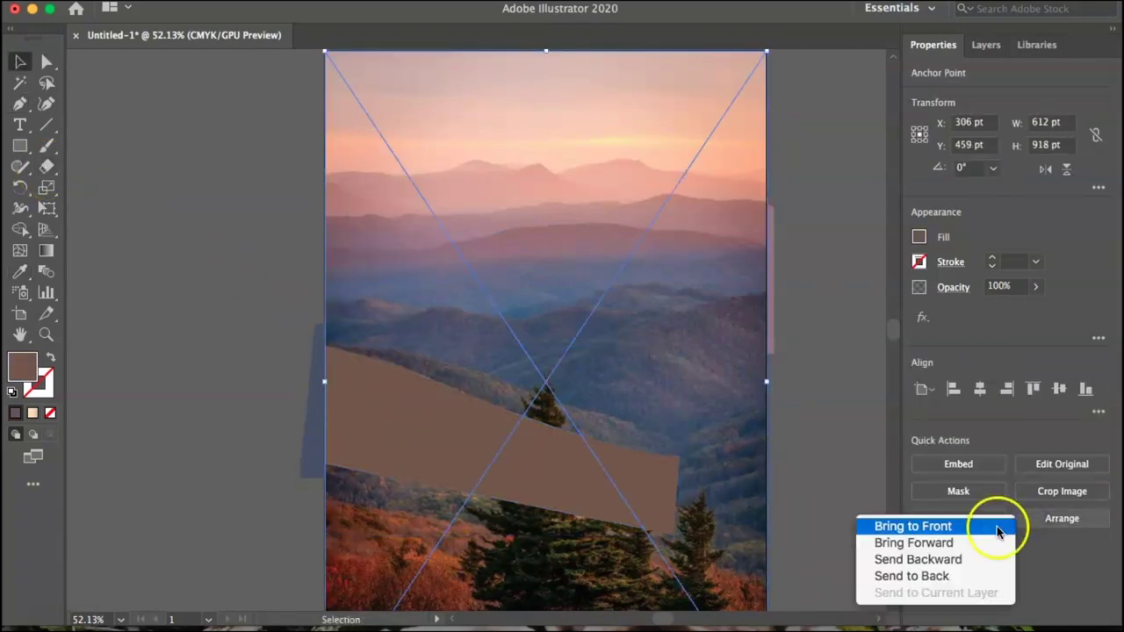
click(996, 526)
key(p)
click(594, 512)
click(720, 521)
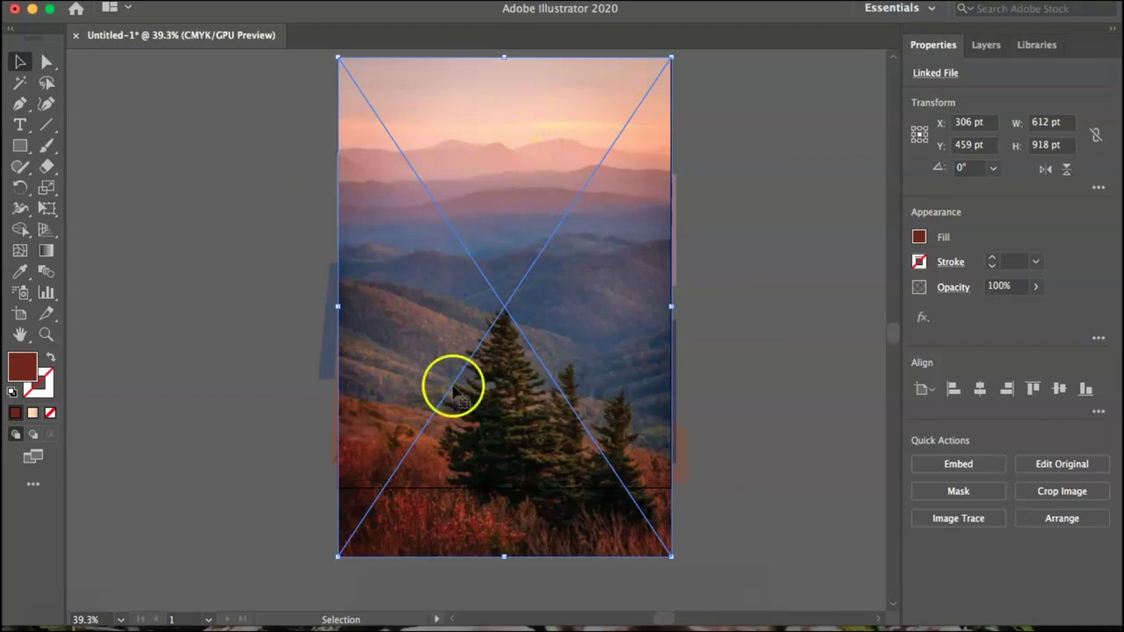
Send the photo behind the traced shapes and nudge the blue mountain shape down and left.
click(1062, 519)
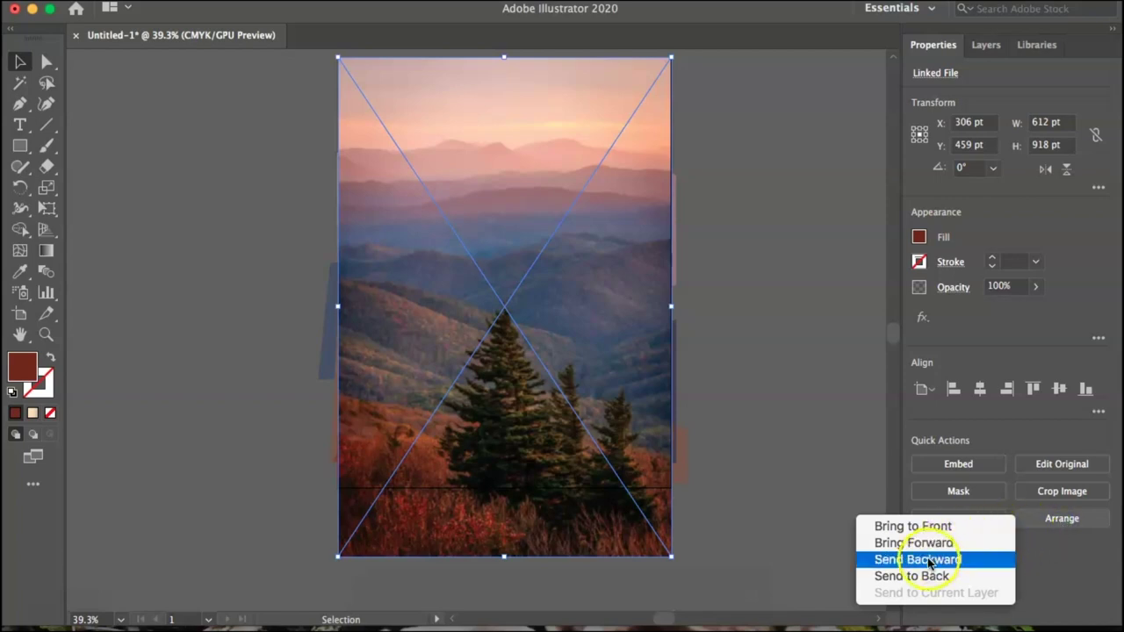
click(902, 577)
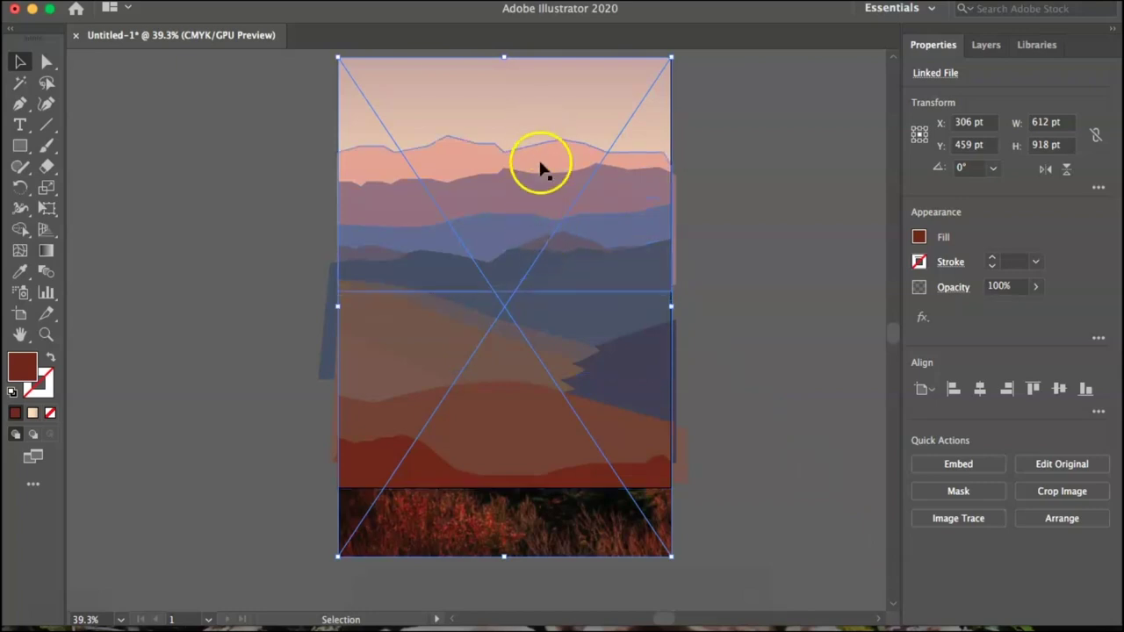
drag(525, 200, 529, 213)
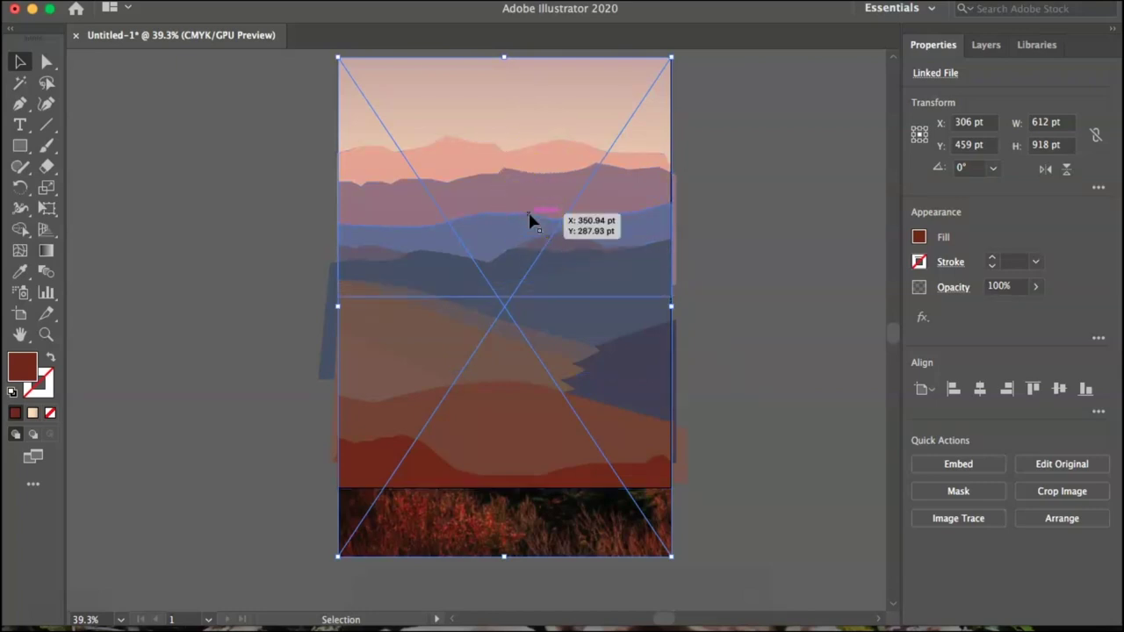
drag(529, 220, 484, 221)
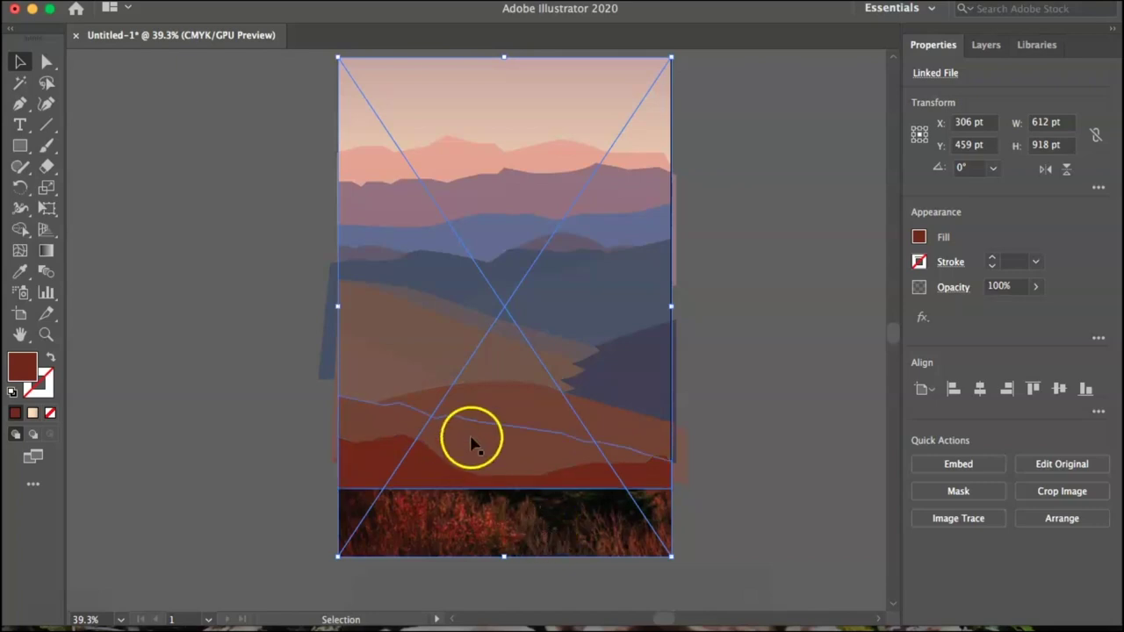
click(509, 351)
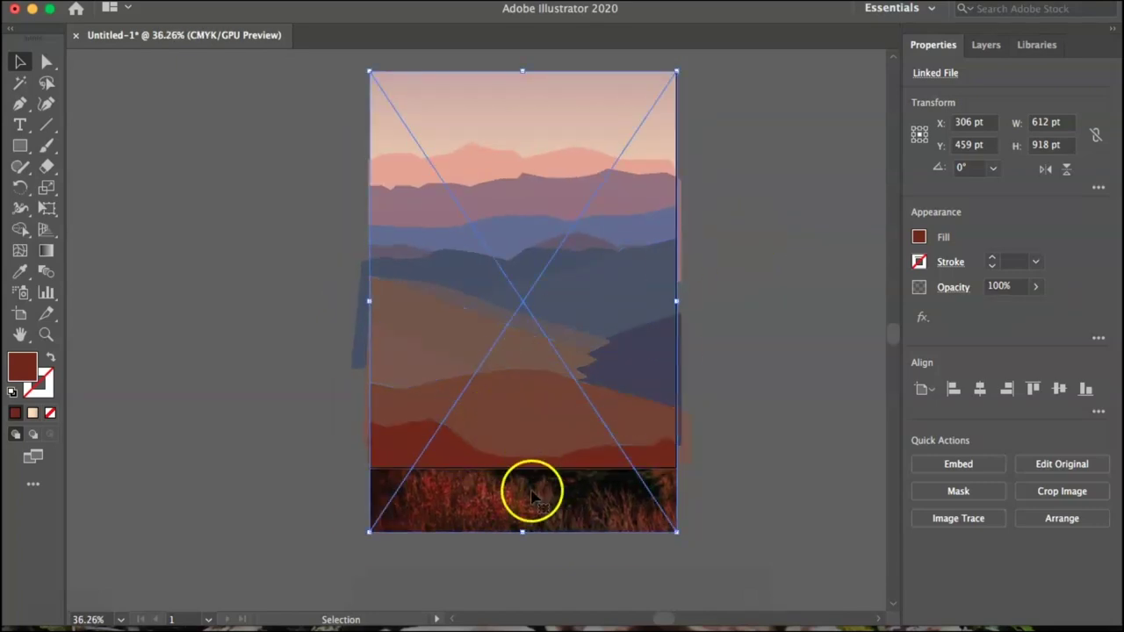
click(1061, 518)
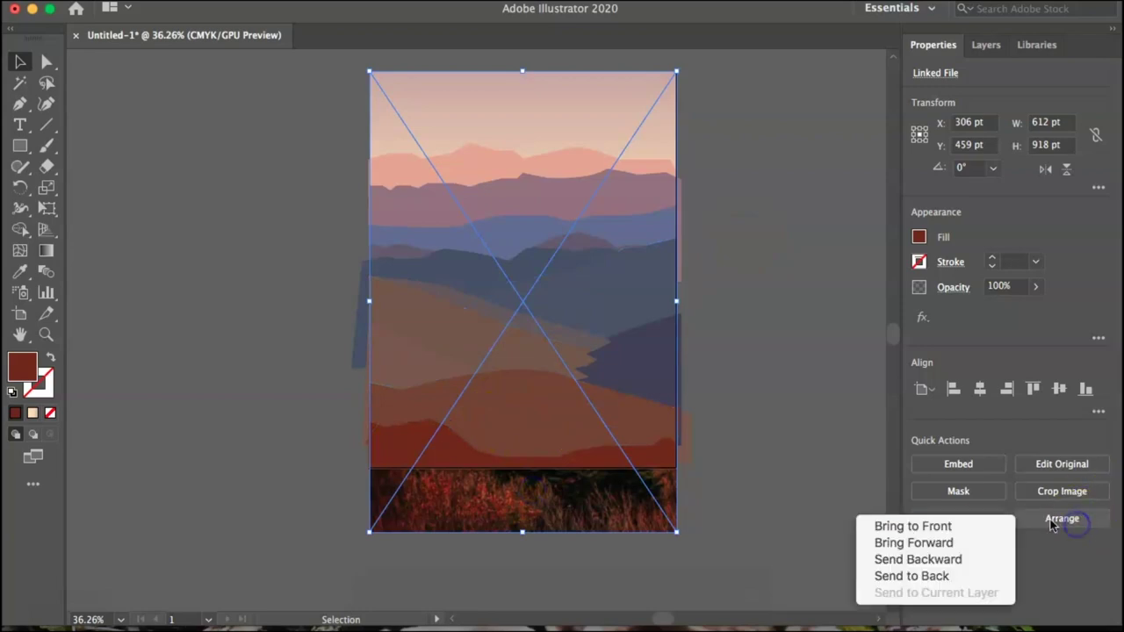
Bring the reference photo to the front above the traced shapes, with the Pen tool active.
click(979, 521)
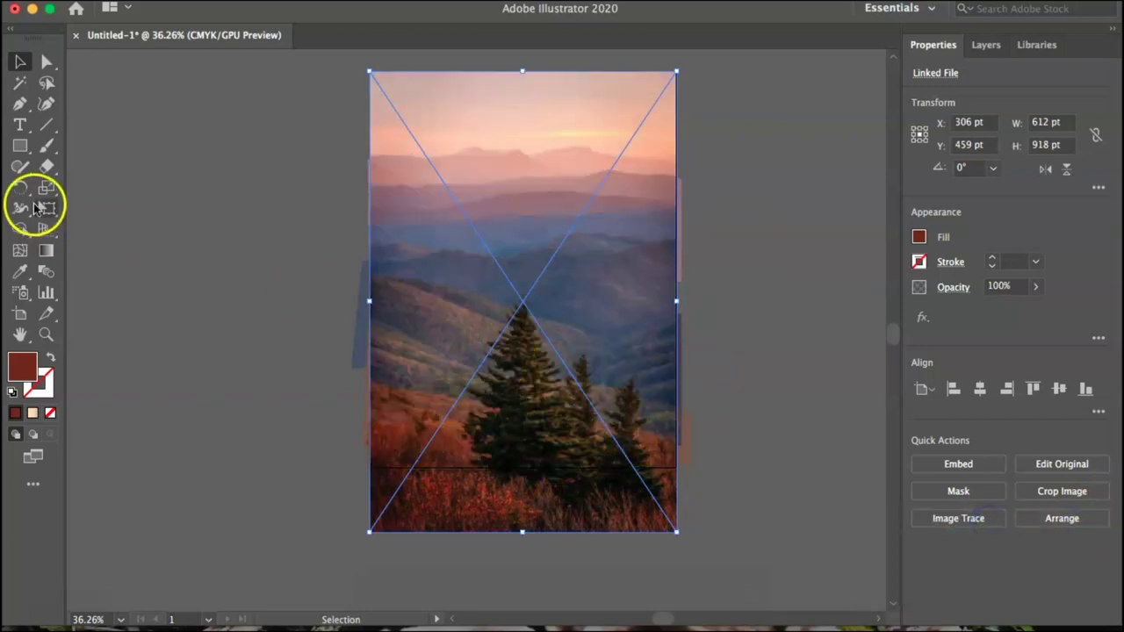
click(19, 103)
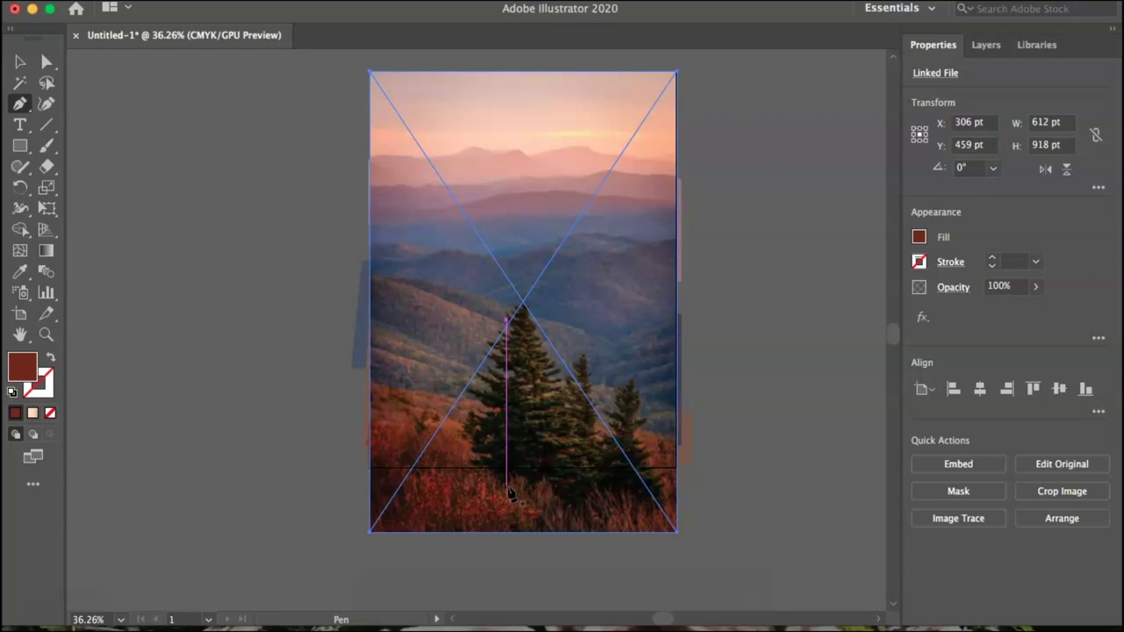
Discard a stray curved path and set the first anchor at the large pine's base.
drag(281, 464, 531, 318)
key(Escape)
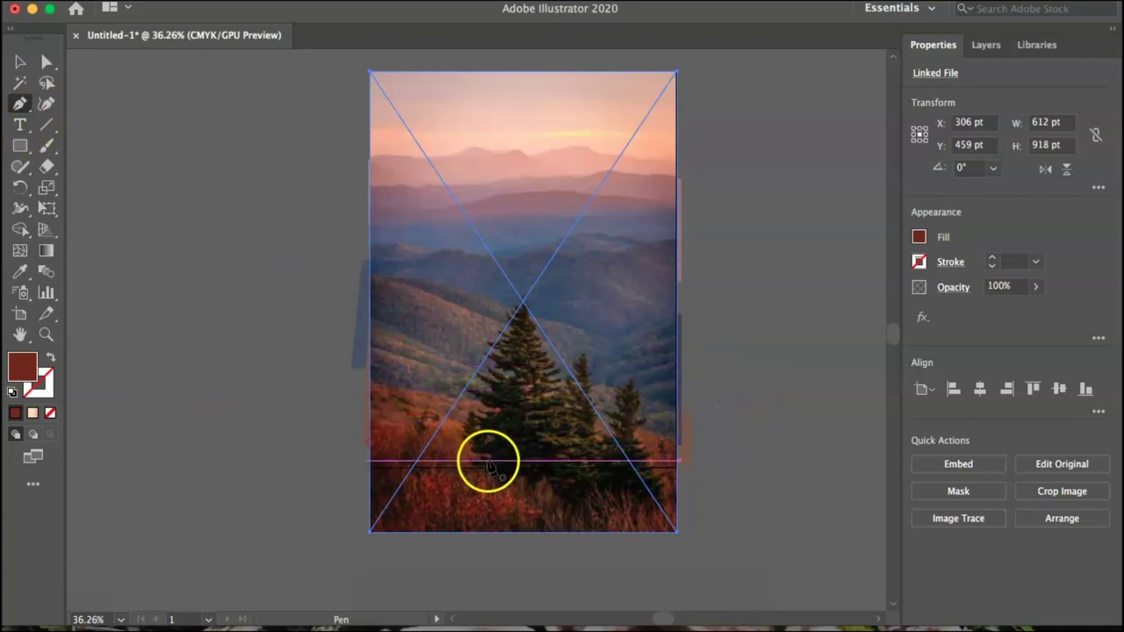
drag(488, 468, 474, 466)
scroll(470, 463, up, 5)
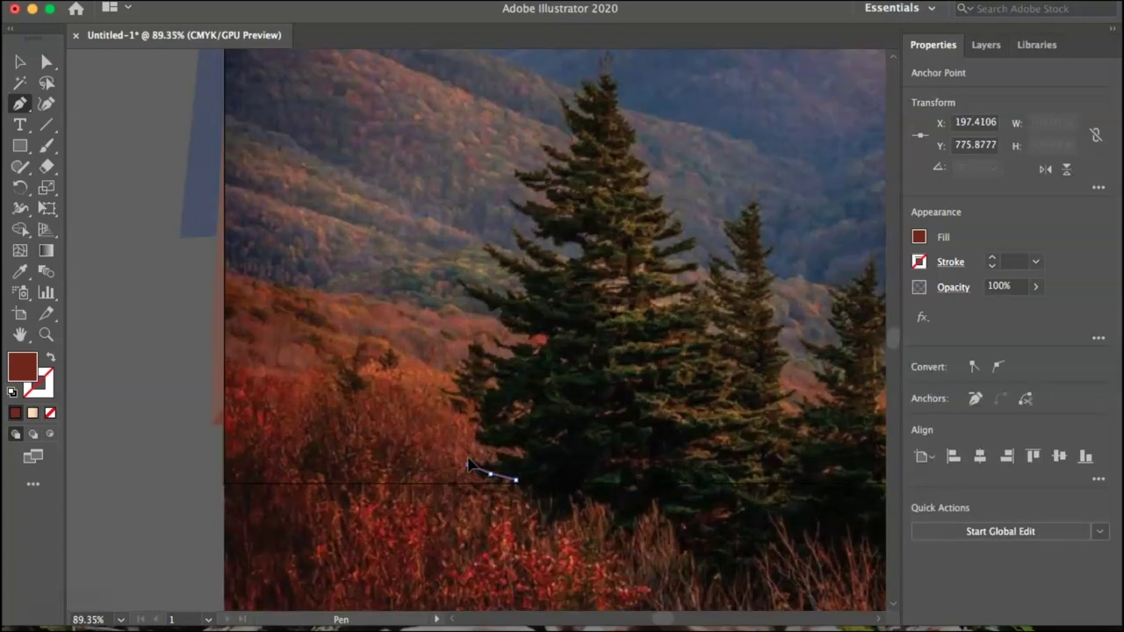
drag(490, 468, 895, 247)
click(918, 238)
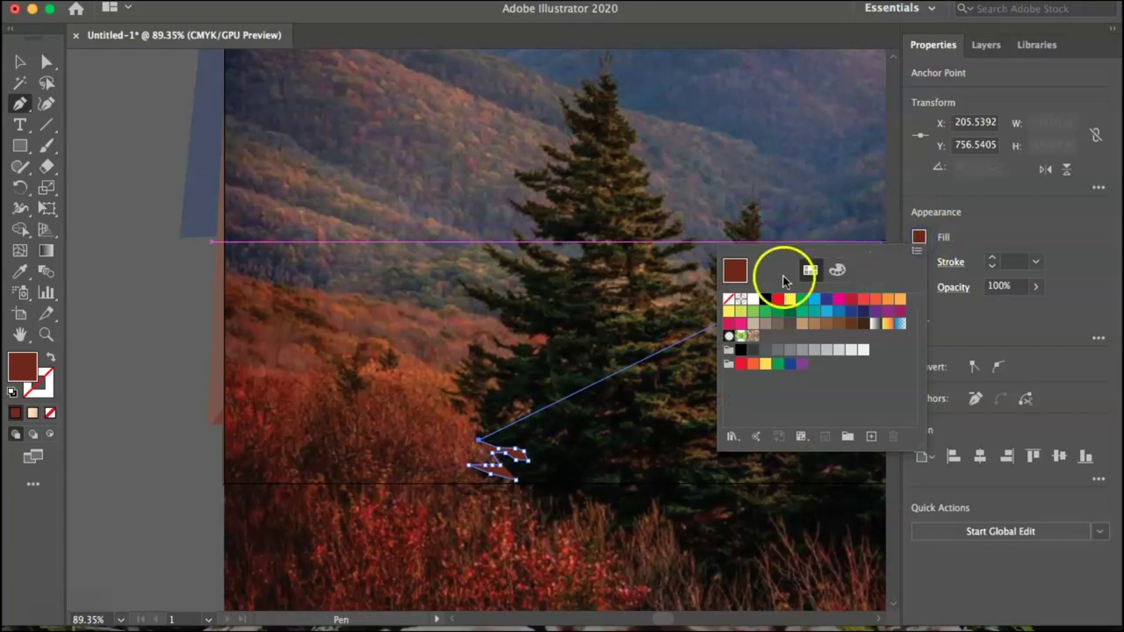
Remove the tree path's fill and trace the outline of the pine's lower branch.
click(728, 300)
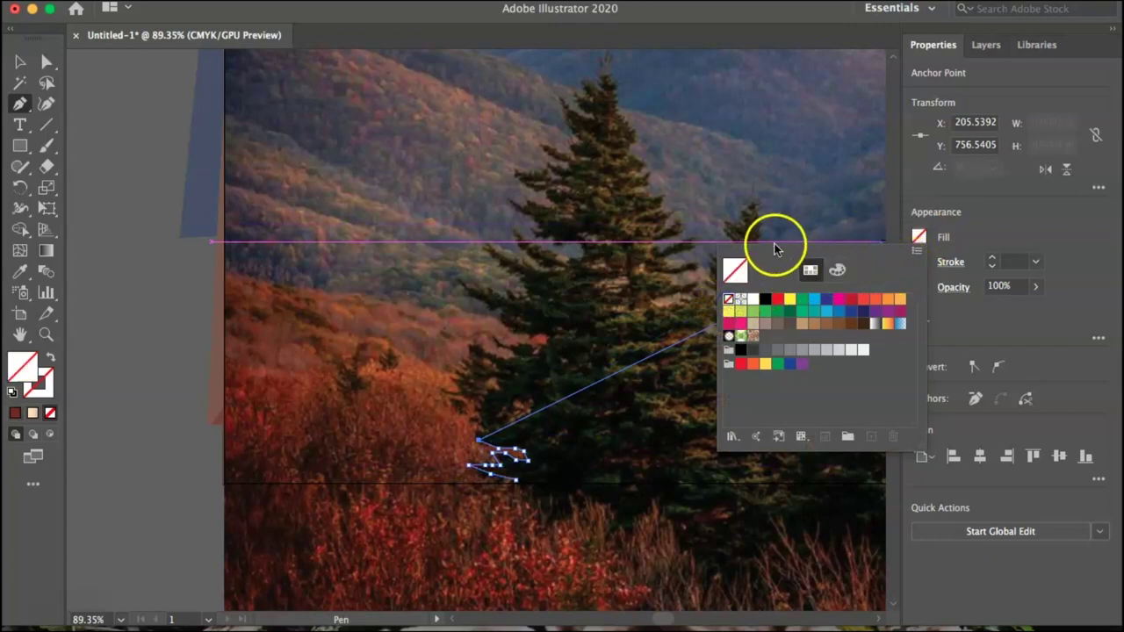
click(919, 237)
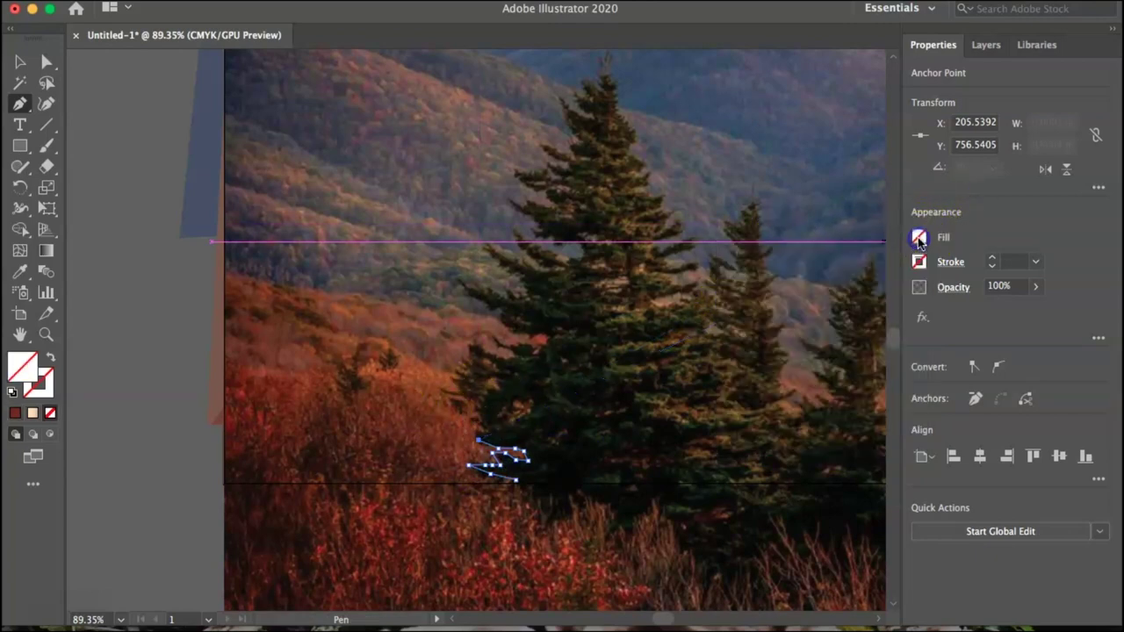
click(475, 430)
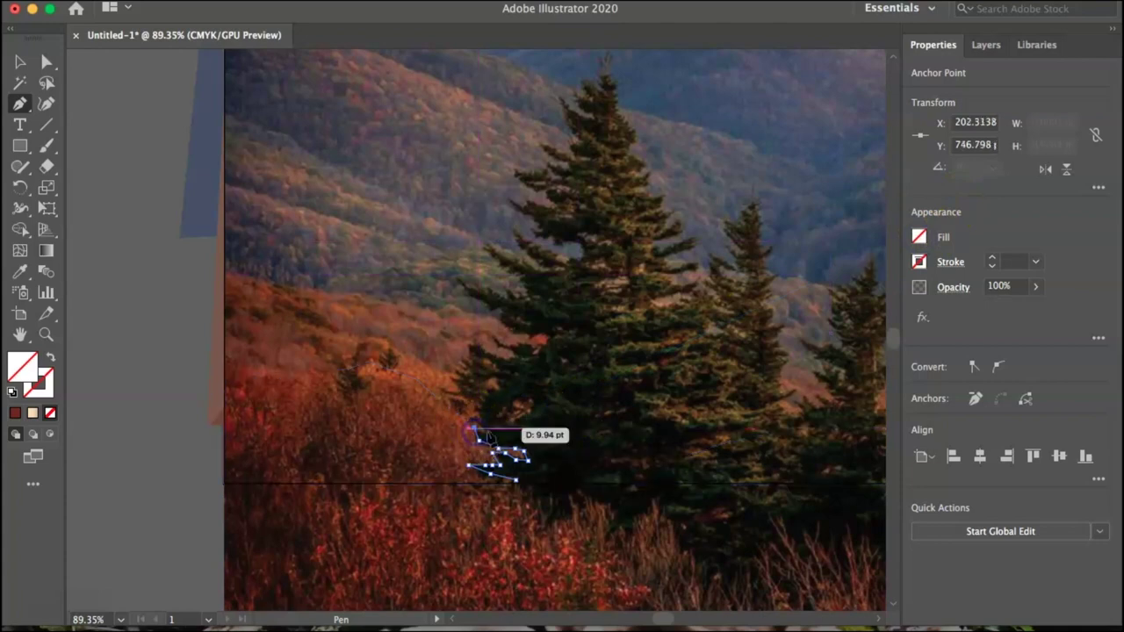
click(490, 431)
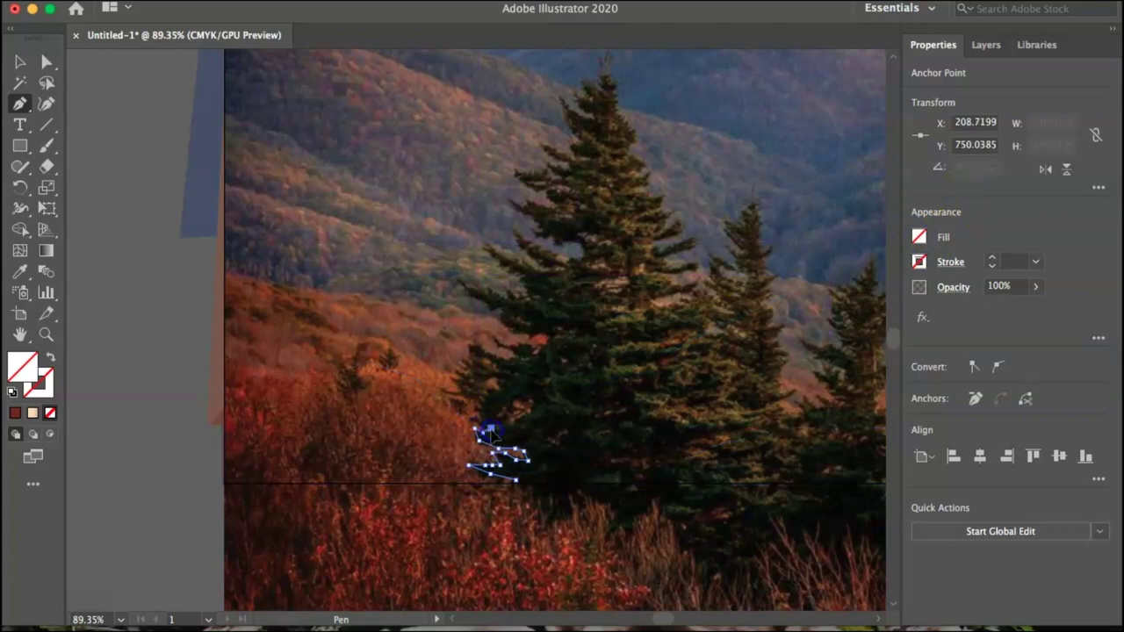
click(499, 425)
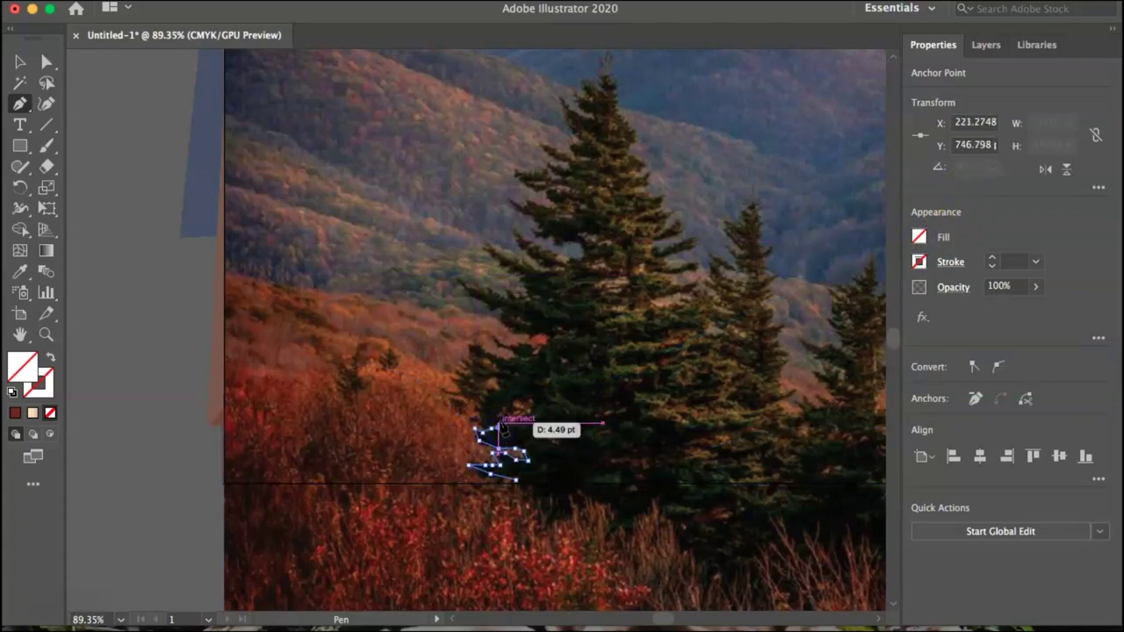
click(510, 424)
click(522, 419)
click(527, 414)
click(523, 409)
click(512, 409)
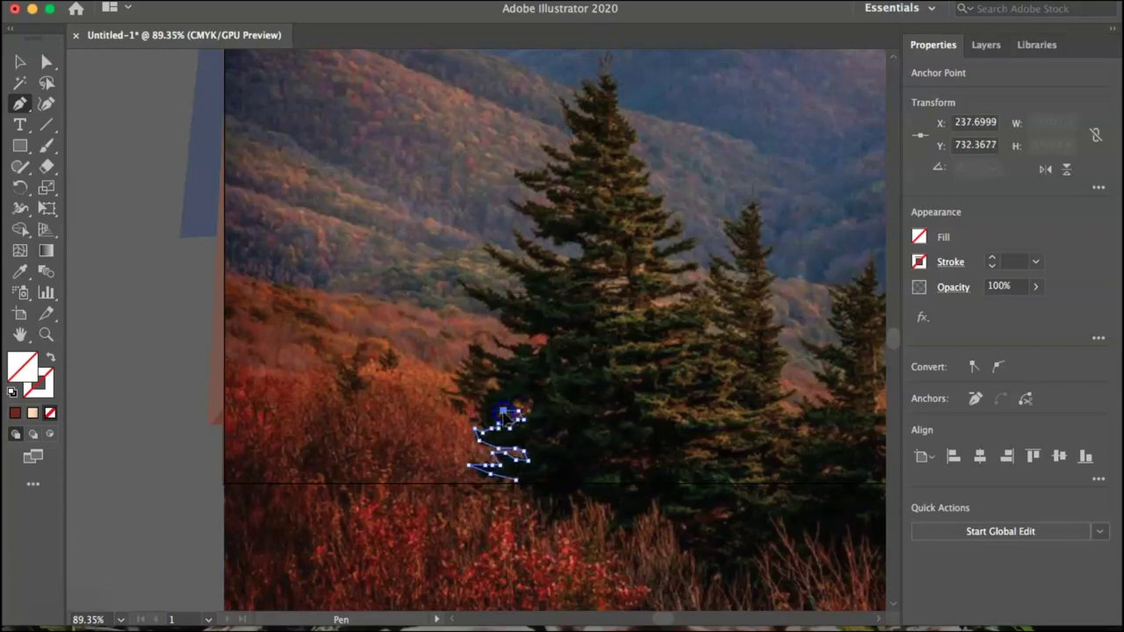
click(490, 427)
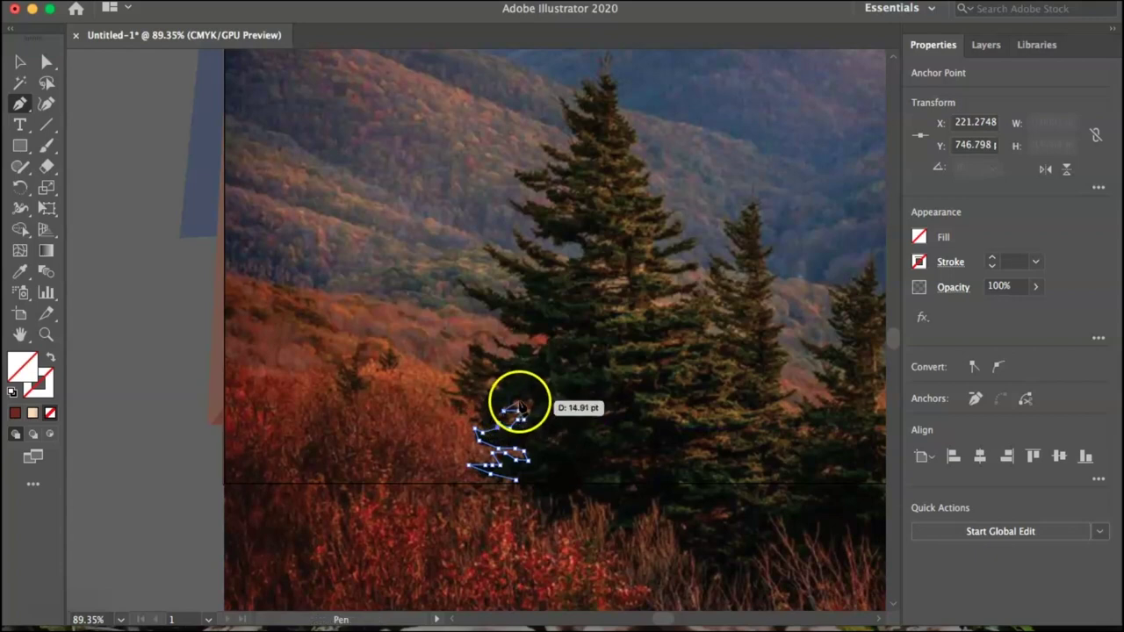
click(478, 425)
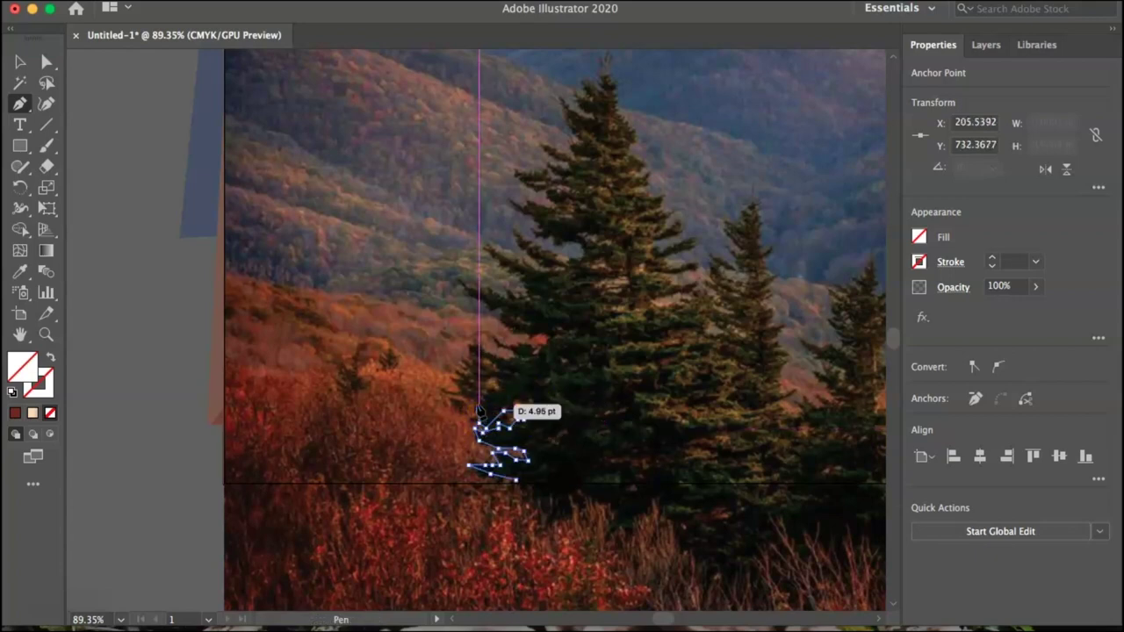
Continue the pine outline upward along its edge toward the tree's tip.
scroll(486, 393, up, 3)
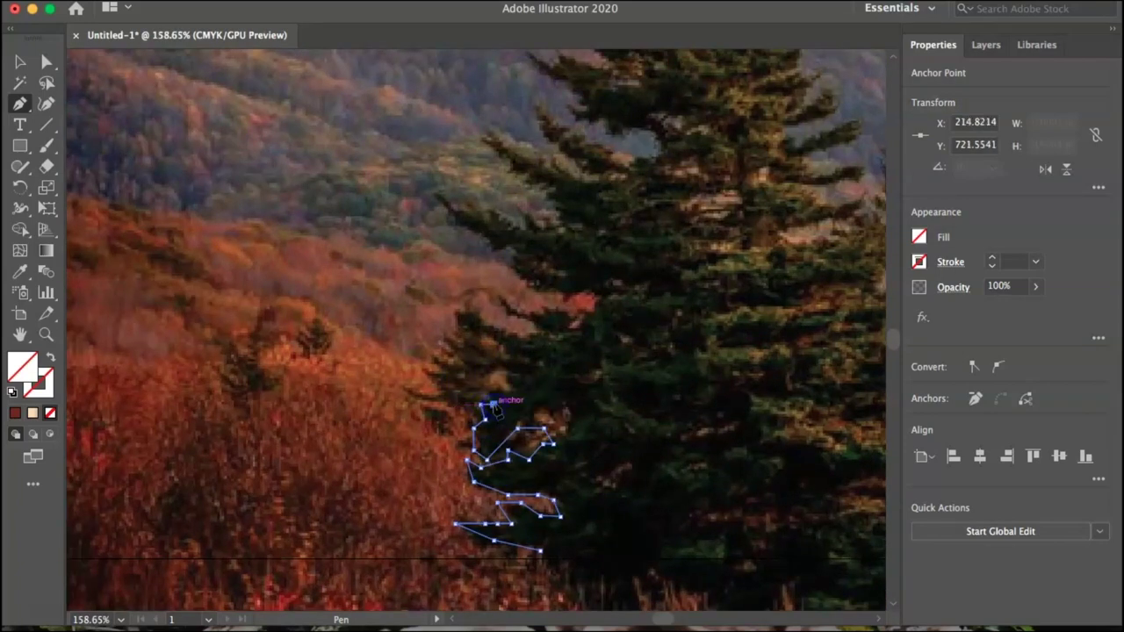
click(489, 391)
click(500, 391)
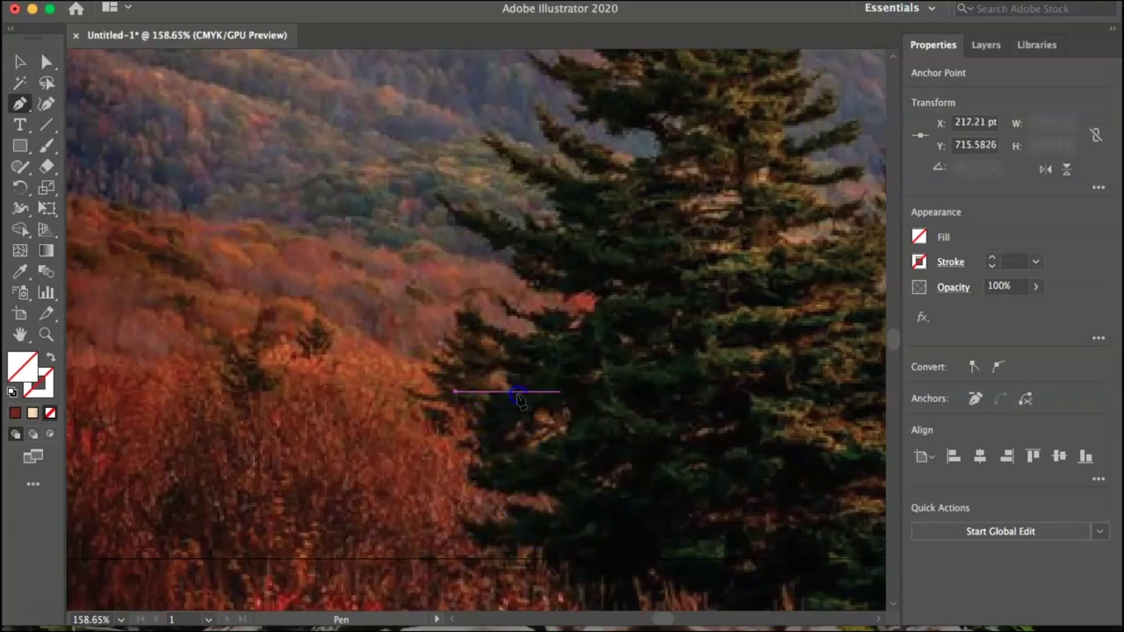
click(505, 382)
click(502, 369)
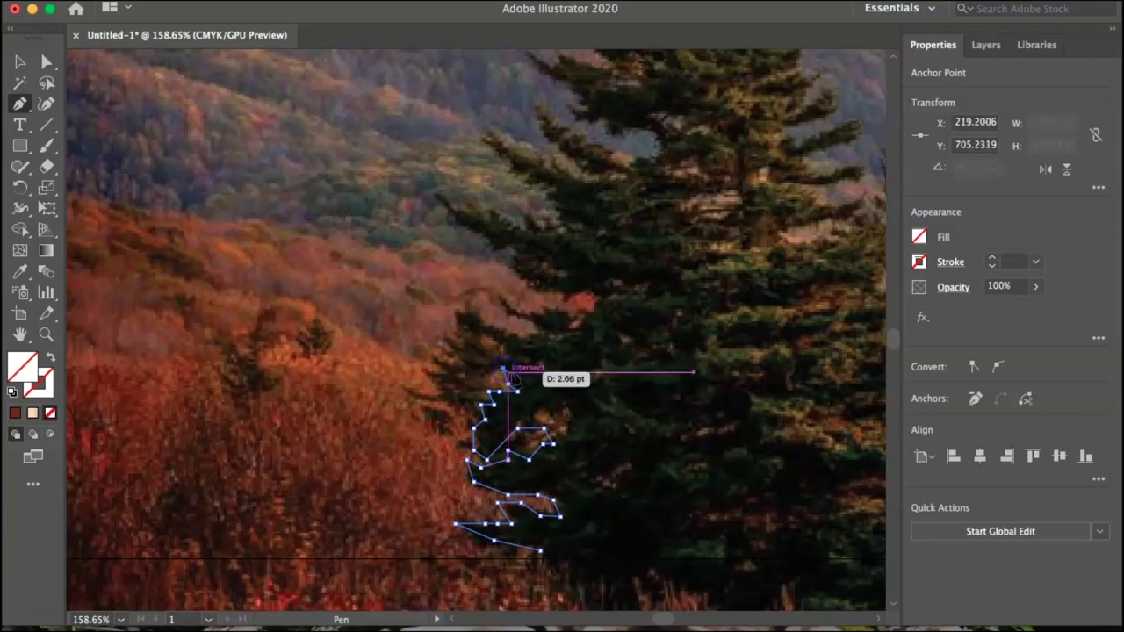
click(503, 351)
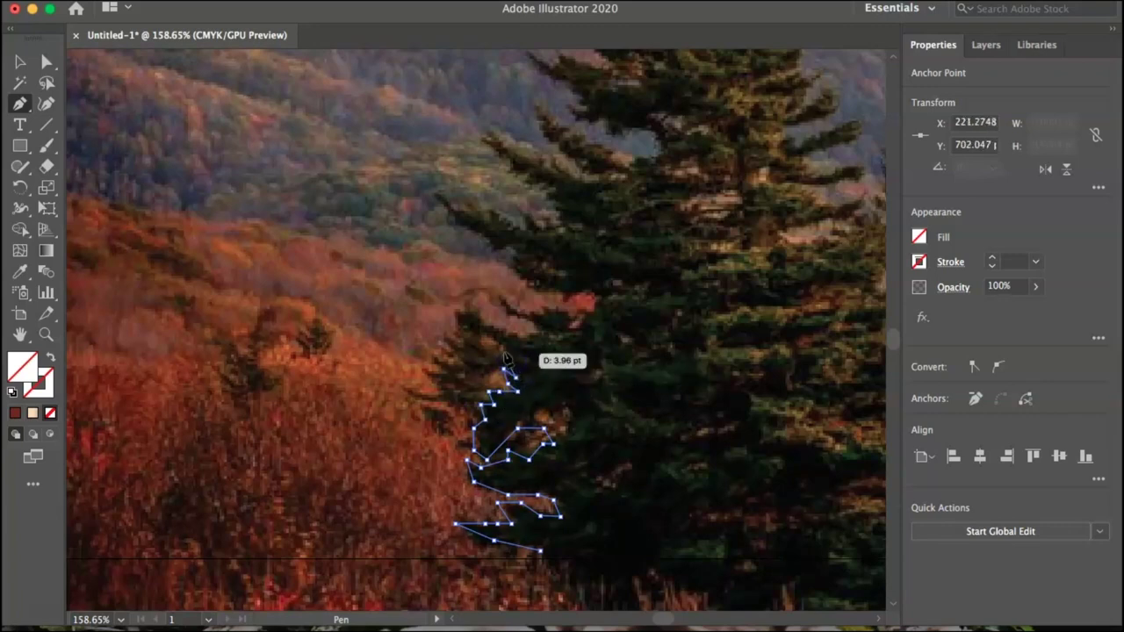
drag(510, 355, 587, 332)
click(480, 333)
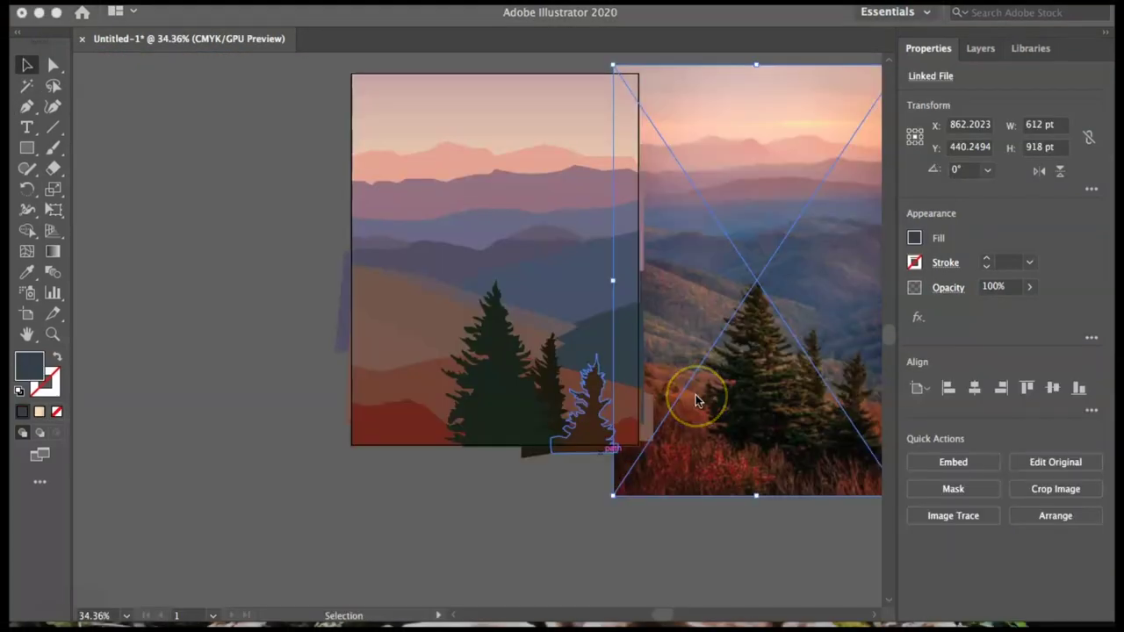
Give the third pine outline the dark tree fill colour with no stroke.
click(862, 299)
click(508, 512)
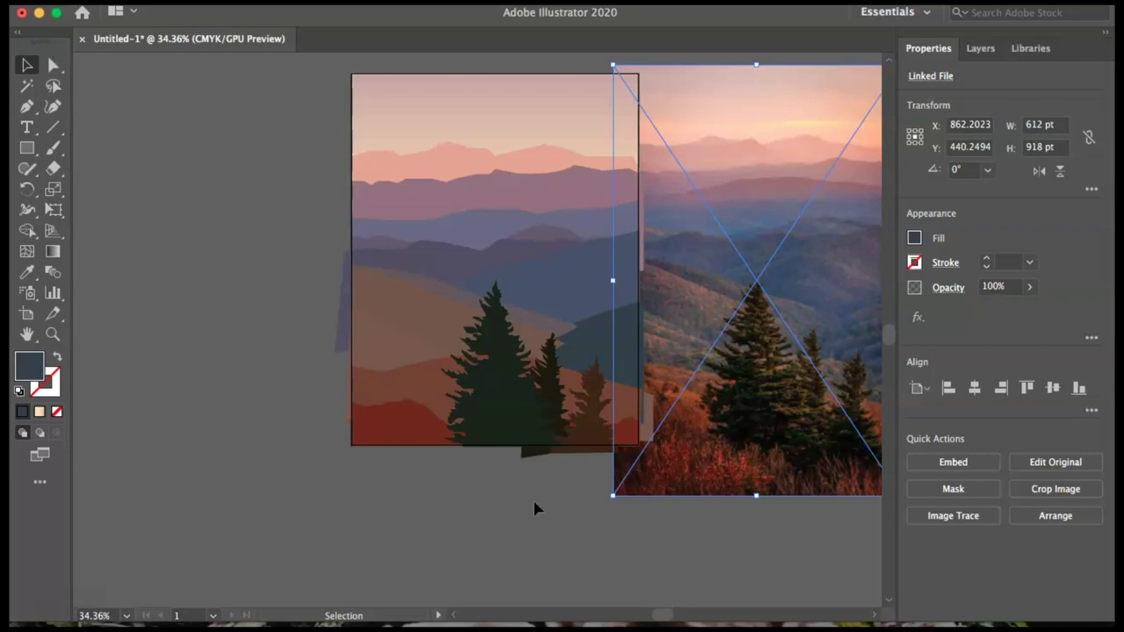
click(27, 148)
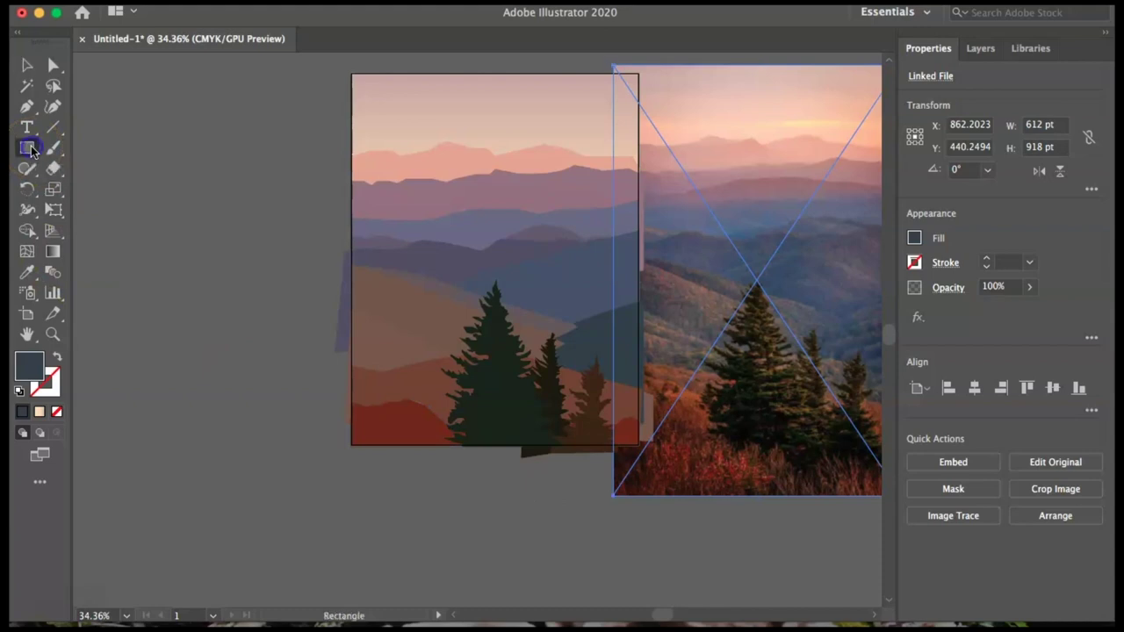
Draw an artboard-sized 612×792 pt rectangle with no fill and a light orange stroke.
drag(351, 72, 638, 446)
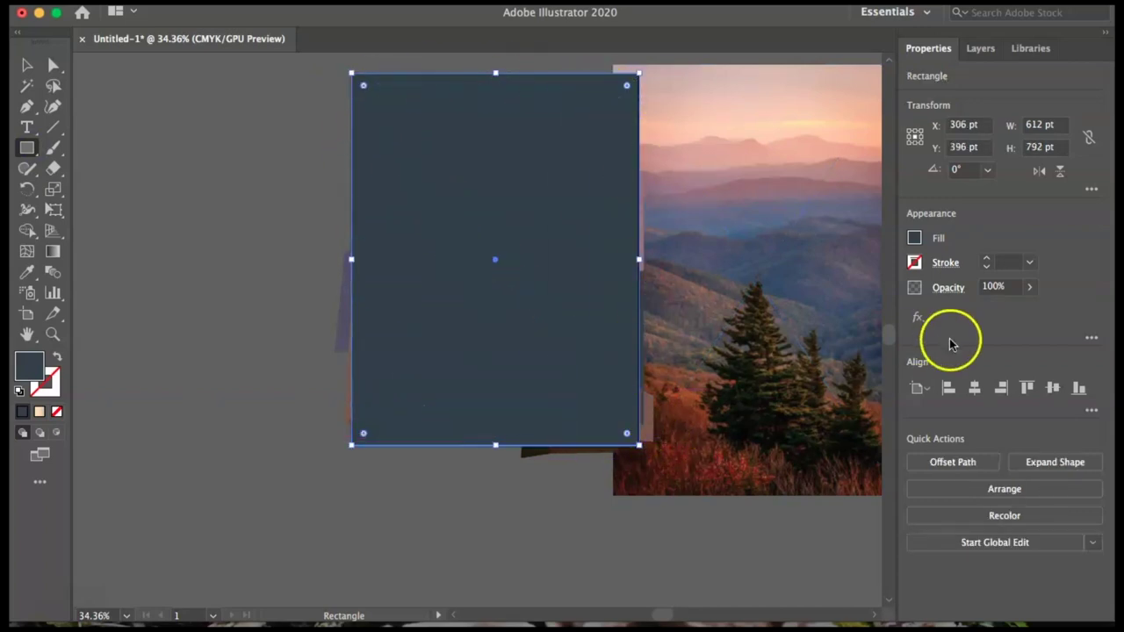
click(915, 238)
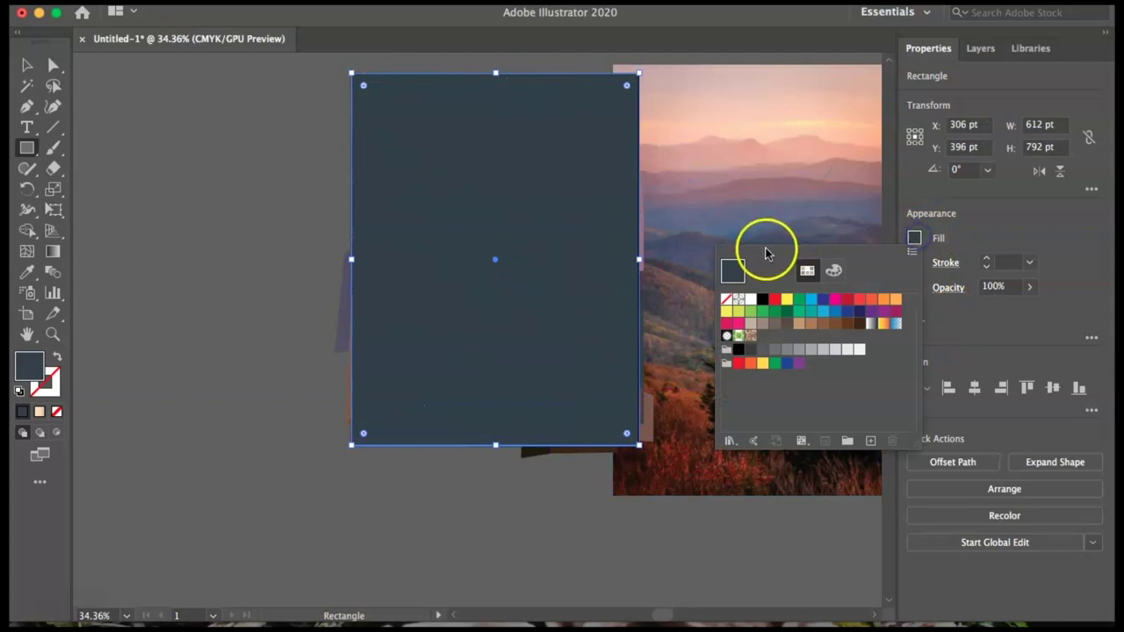
click(729, 301)
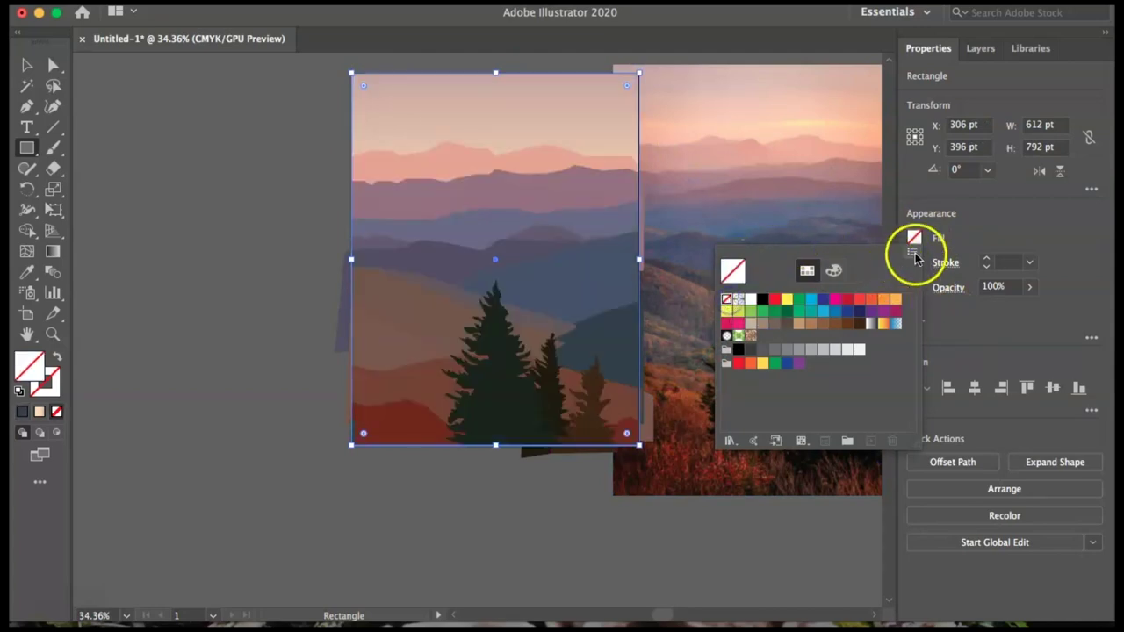
click(914, 262)
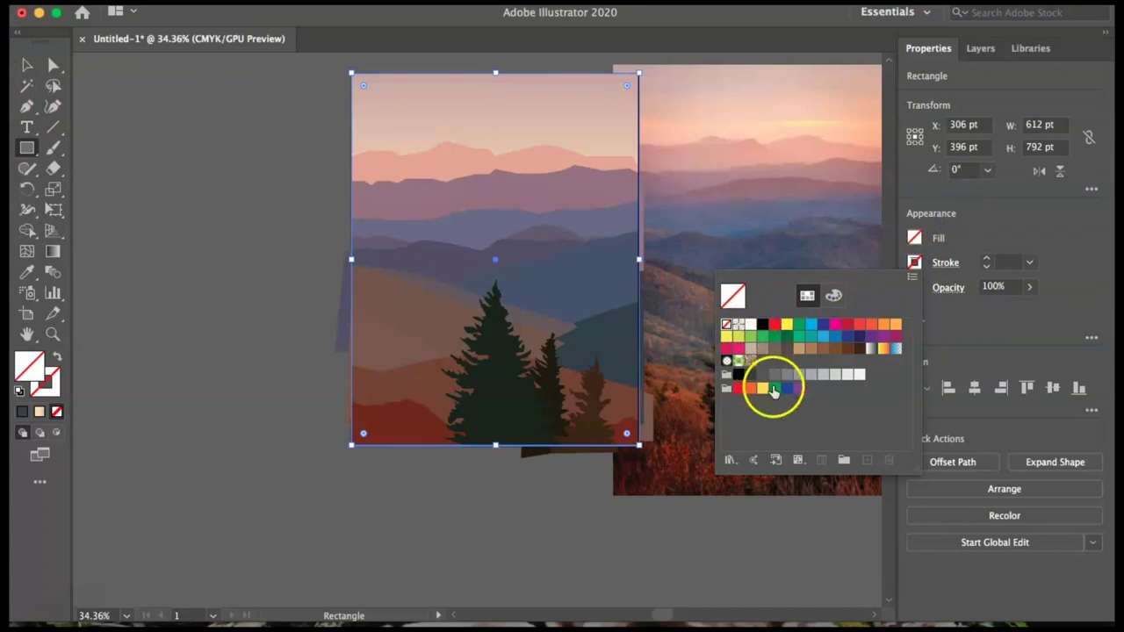
click(896, 324)
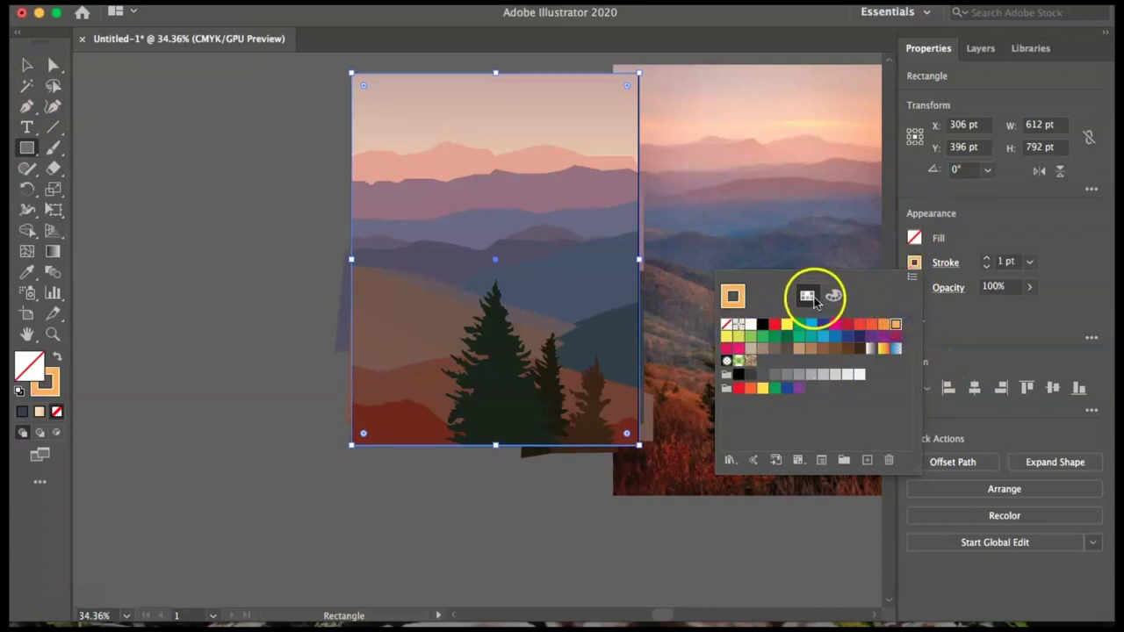
click(832, 296)
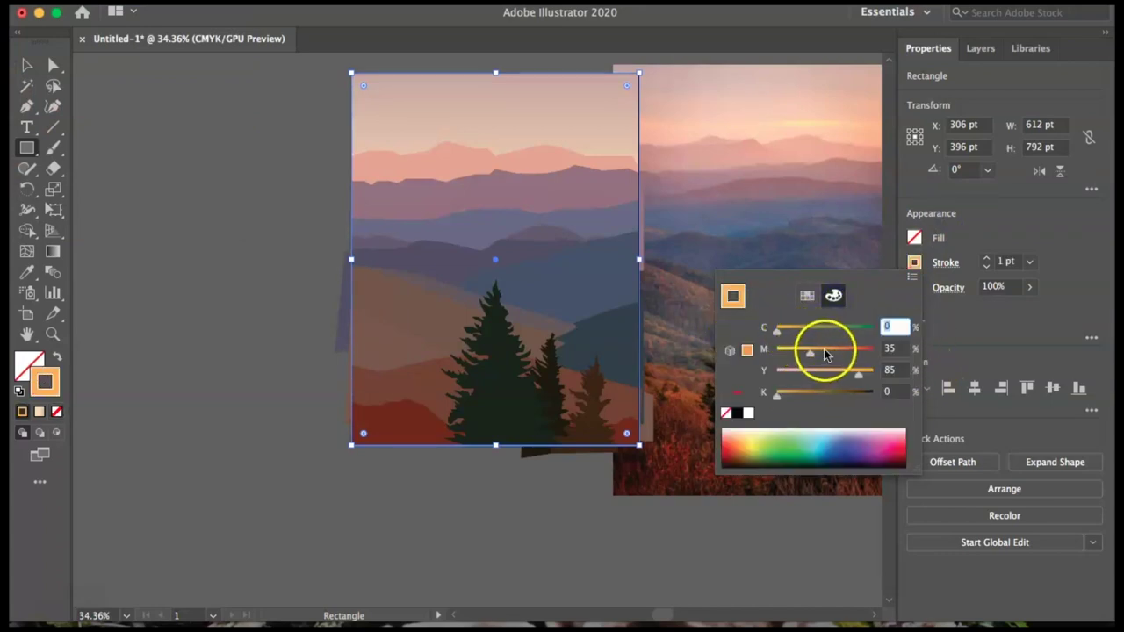
click(833, 375)
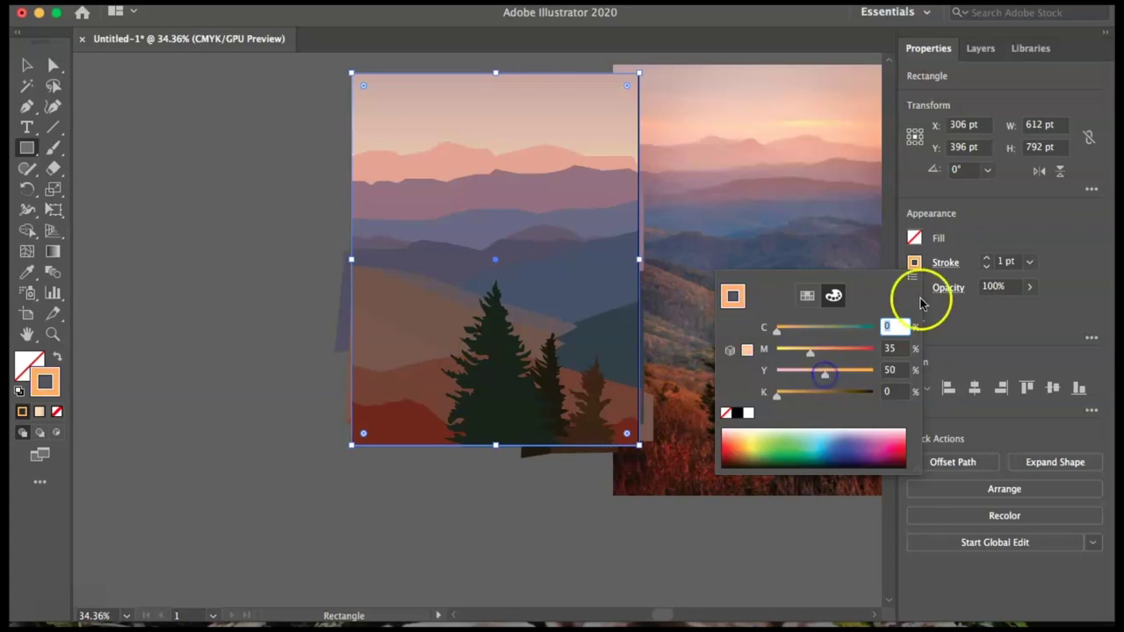
click(983, 261)
Increase the border's stroke weight to 34 pt.
click(983, 261)
click(983, 261)
click(983, 261)
click(984, 261)
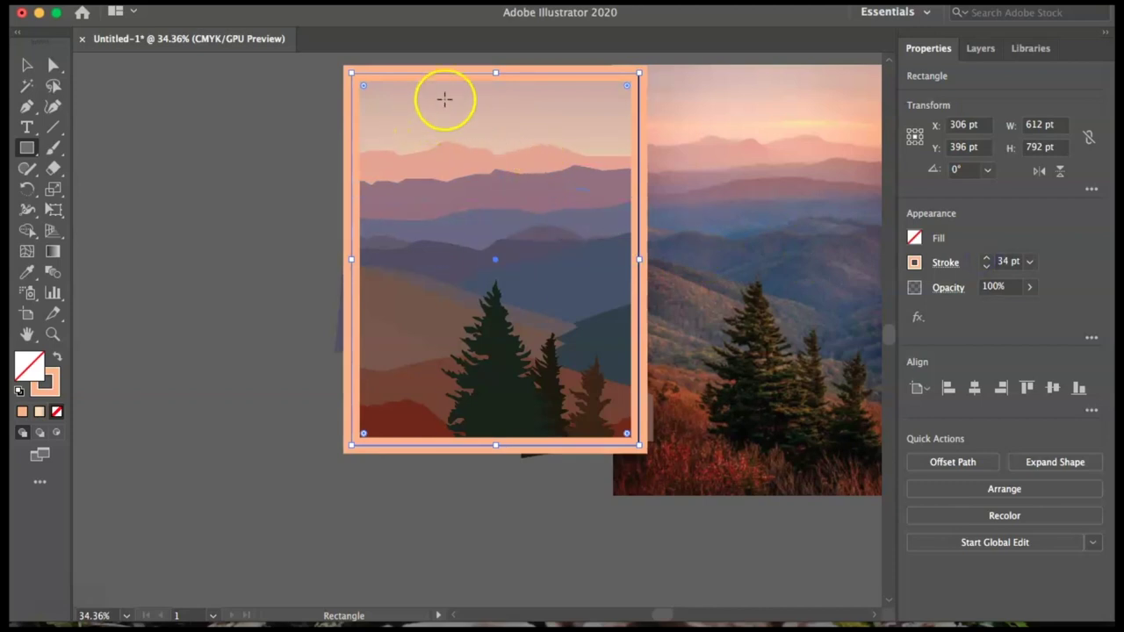
Adjust the border stroke's CMYK mix to a pale cream with yellow at 44.
click(916, 262)
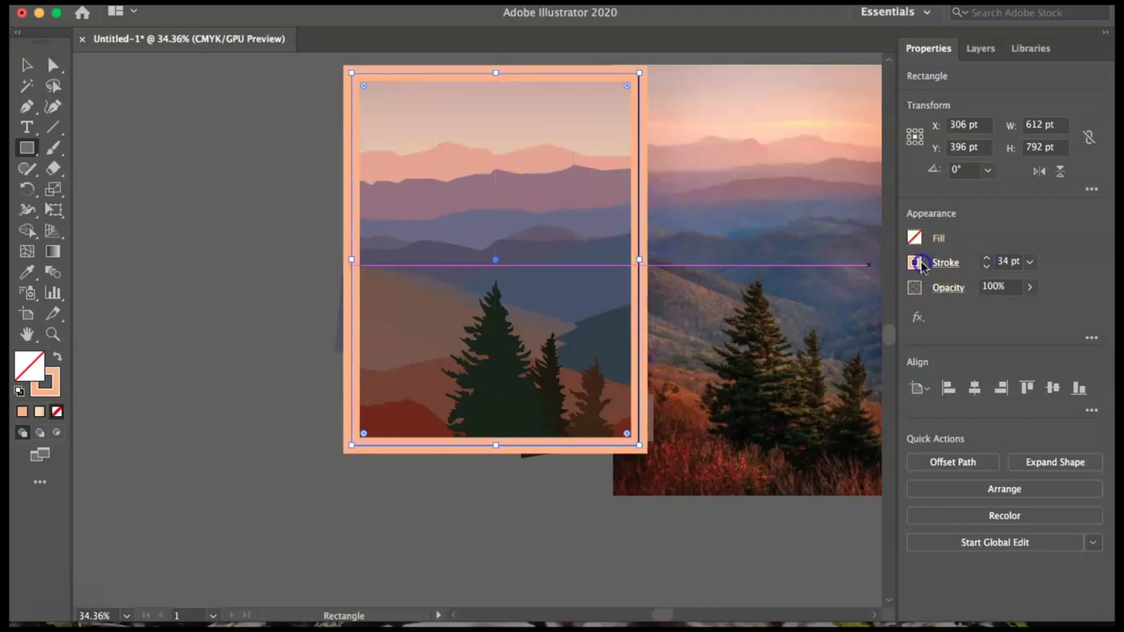
mouse_move(813, 351)
mouse_down()
mouse_move(803, 357)
mouse_move(819, 375)
mouse_up()
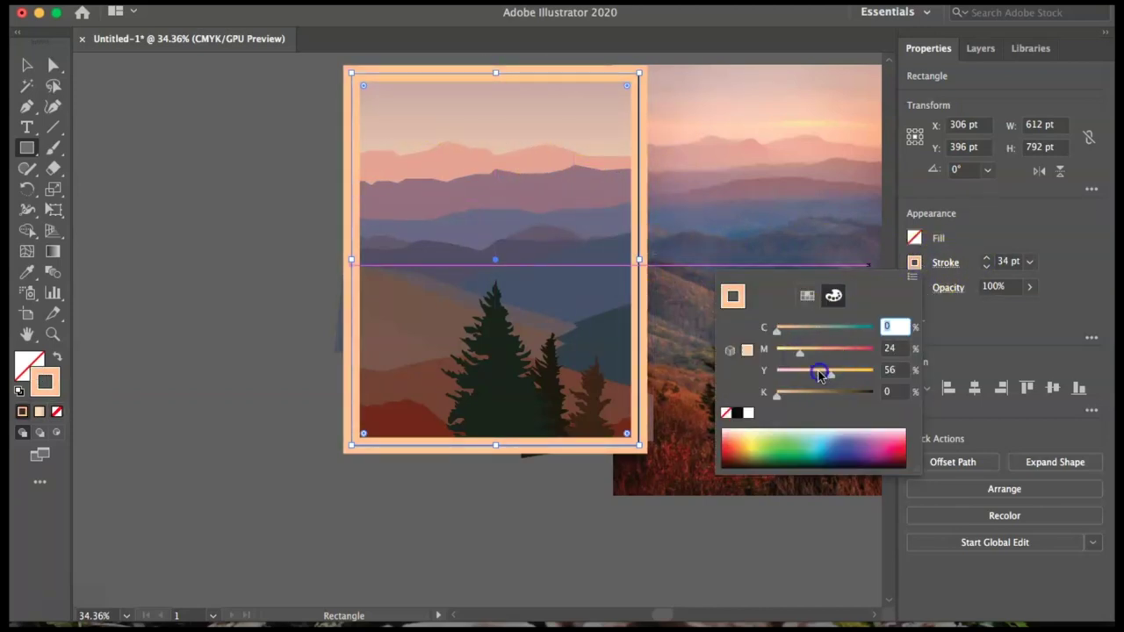
drag(778, 328, 824, 328)
click(747, 350)
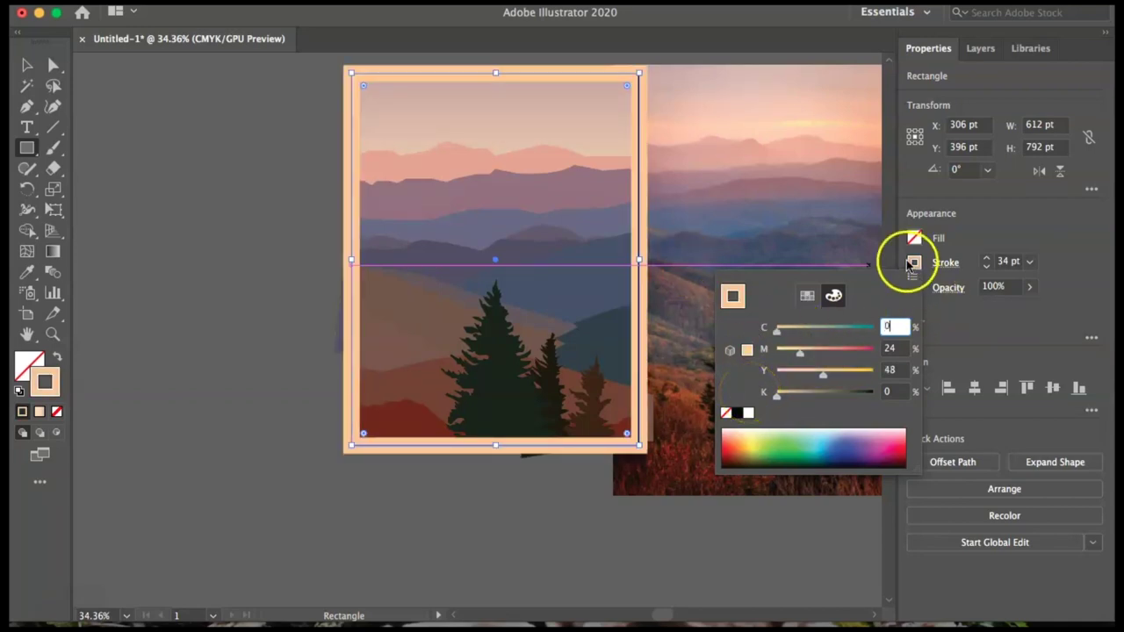
click(751, 434)
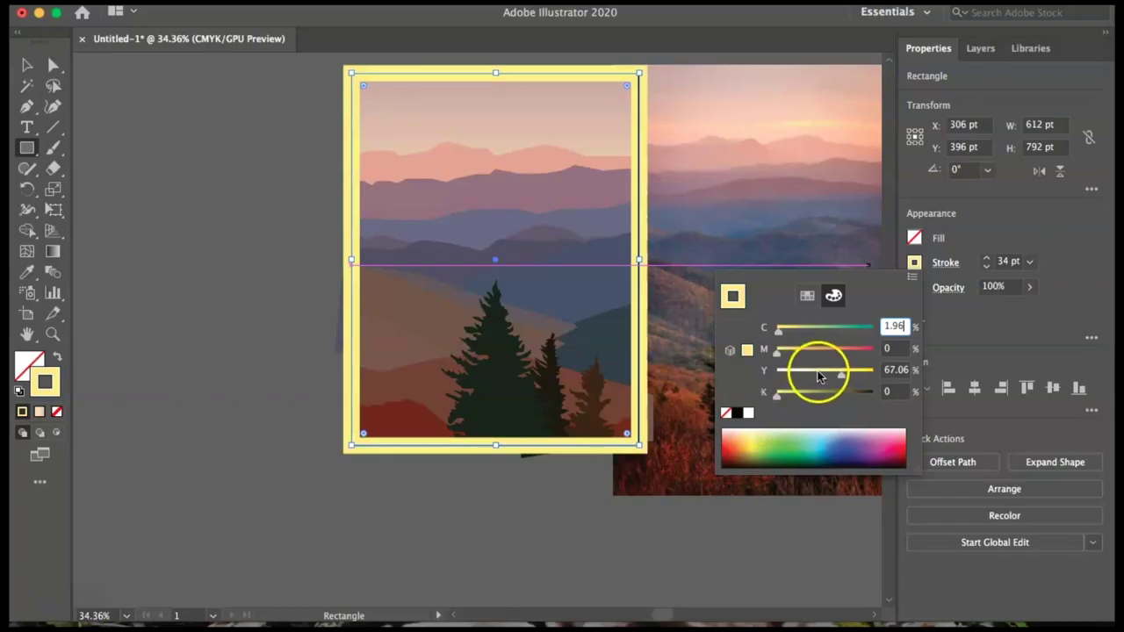
click(816, 375)
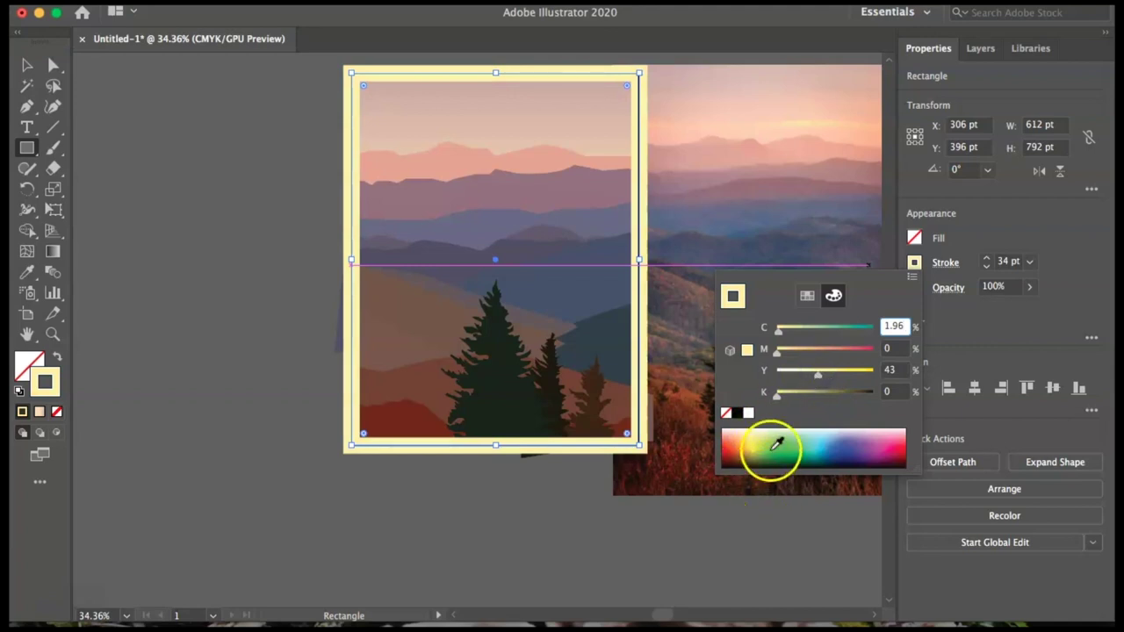
click(737, 437)
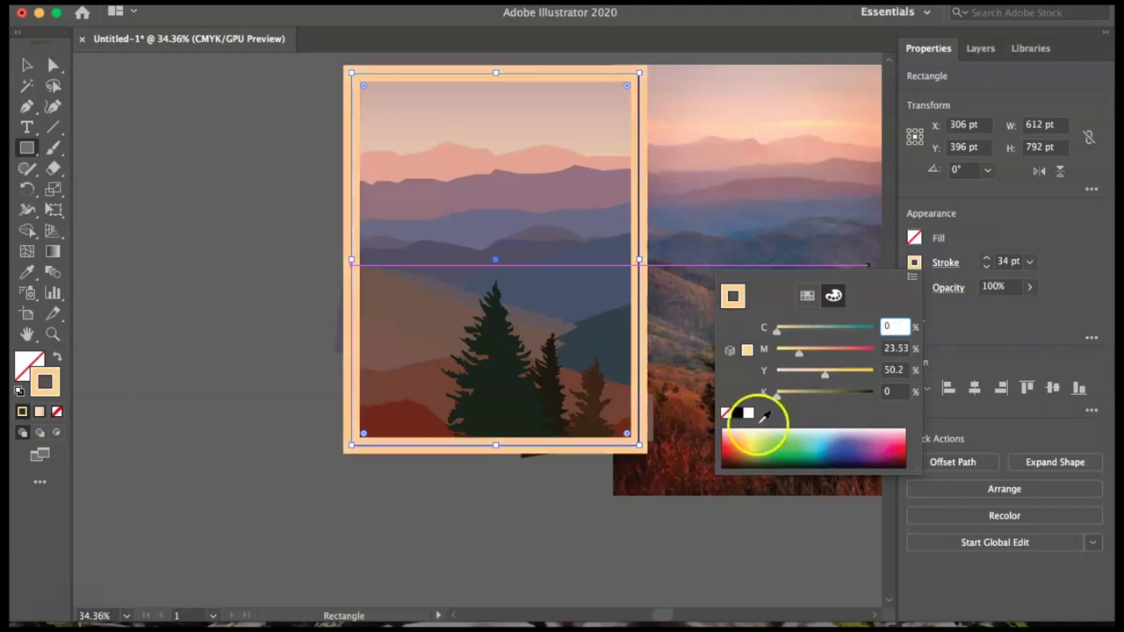
click(743, 431)
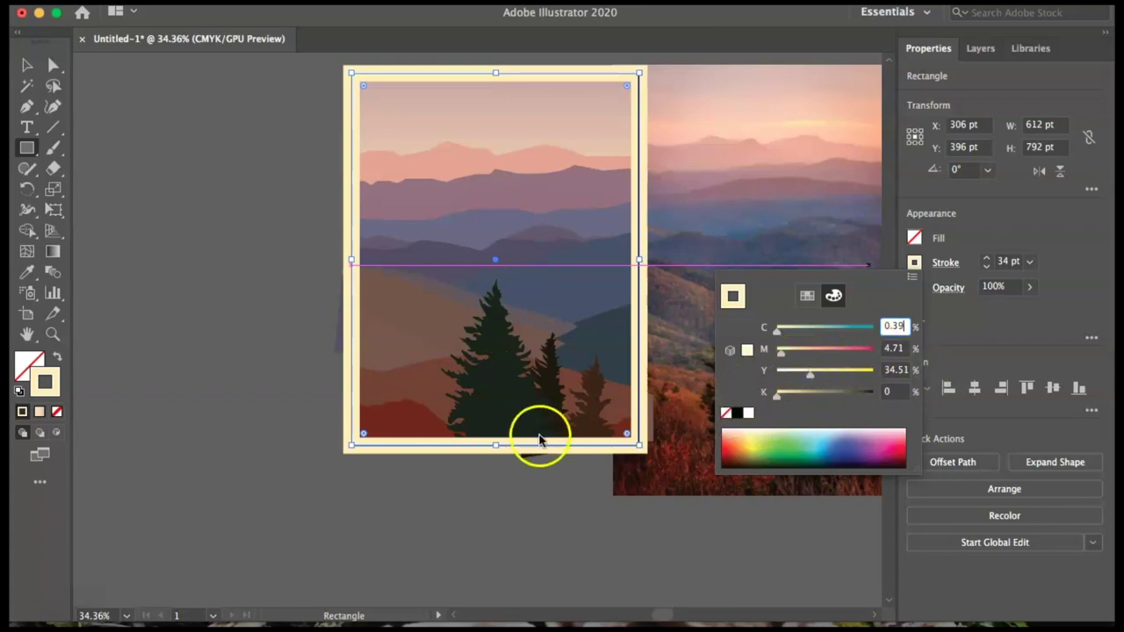
drag(815, 375, 819, 376)
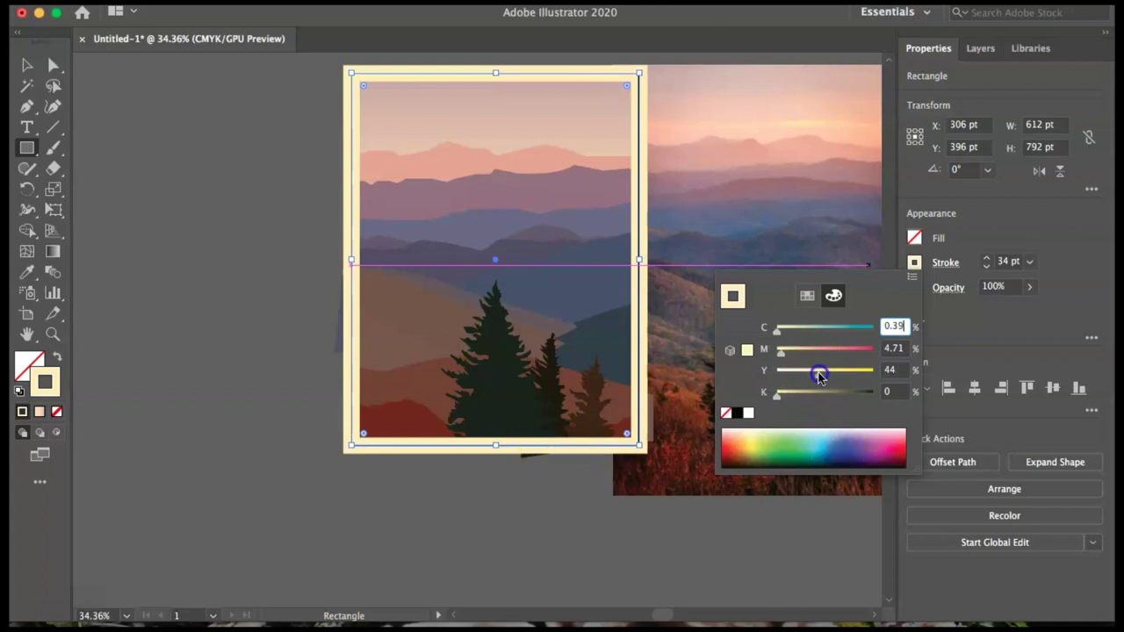
click(914, 261)
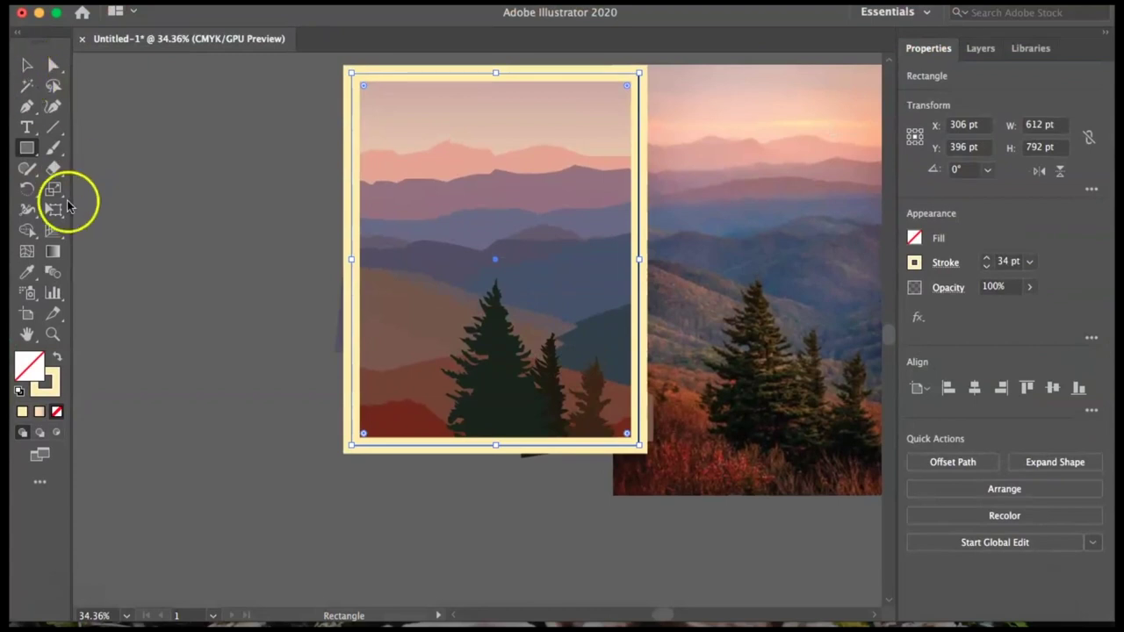
Add a 'The Plains' text object near the top of the poster.
click(27, 128)
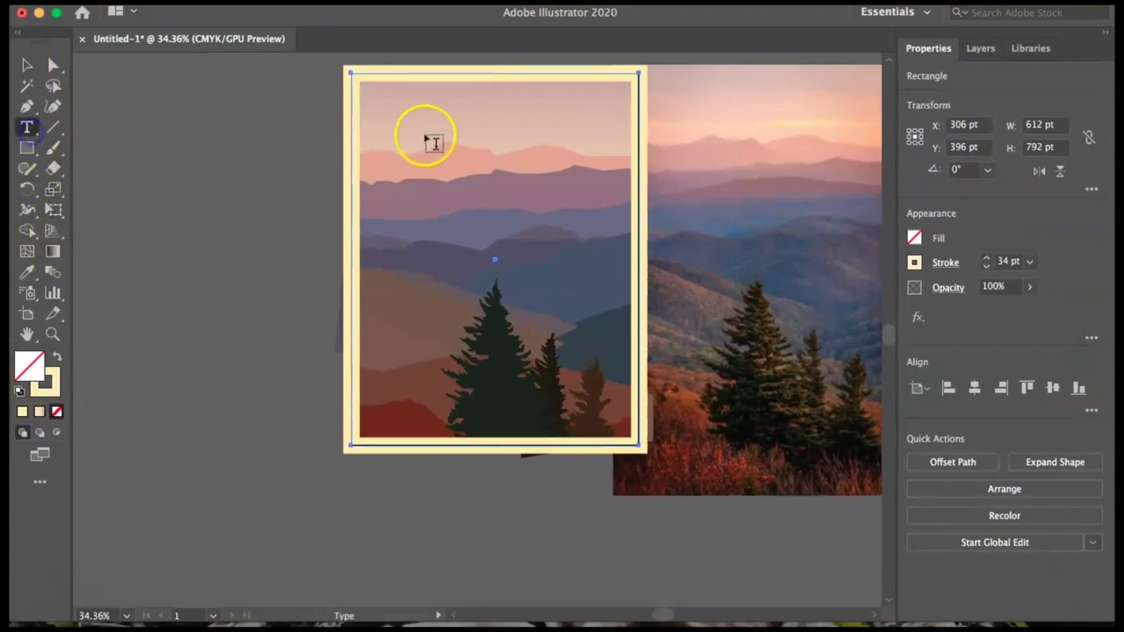
click(500, 127)
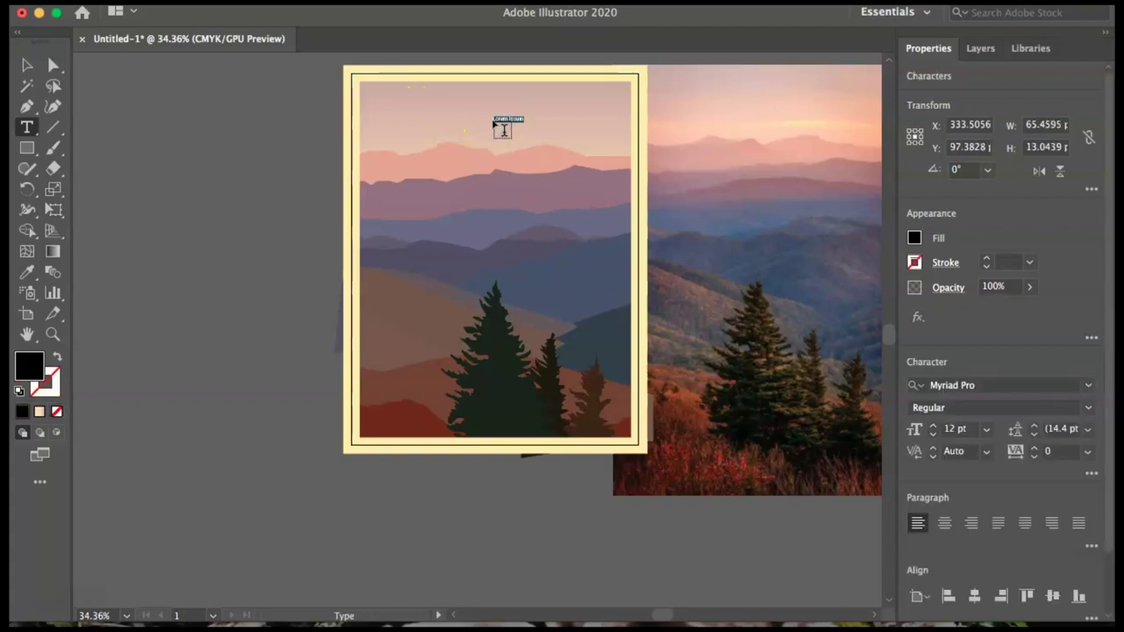
click(619, 180)
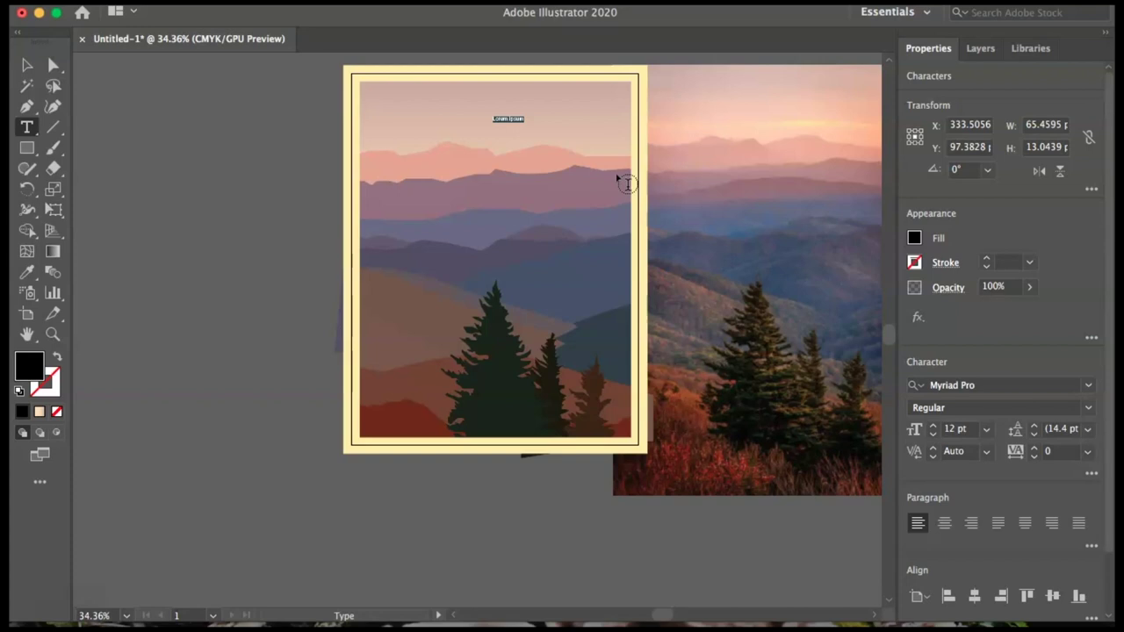
text(The Plains)
Select the whole 'The Plains' title and raise its font size to 46 pt.
click(530, 123)
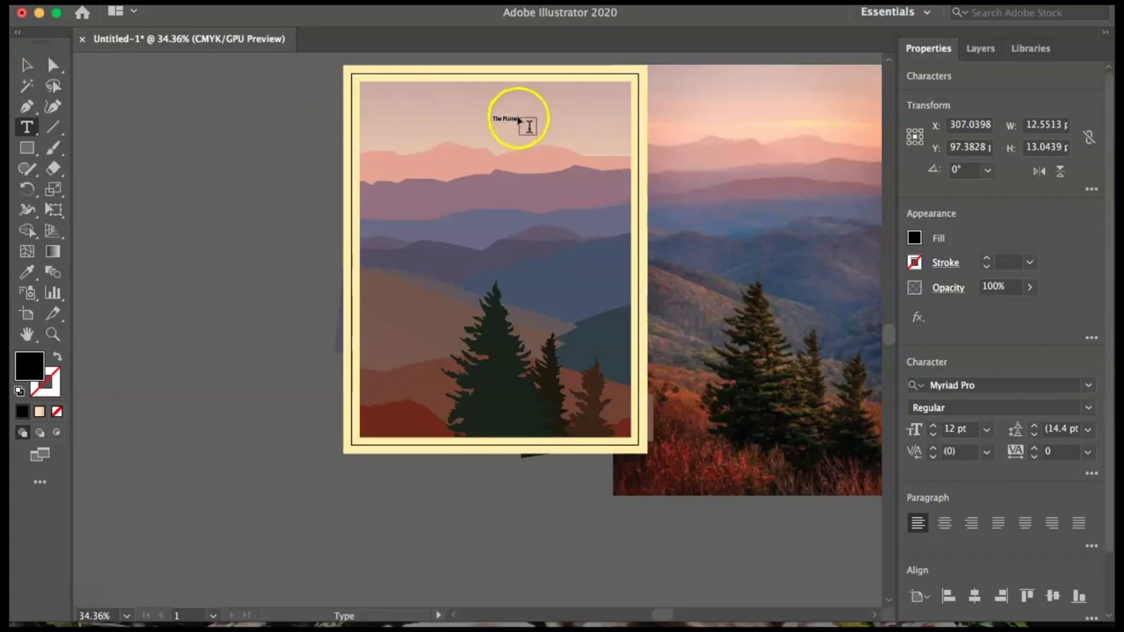
drag(497, 115, 550, 117)
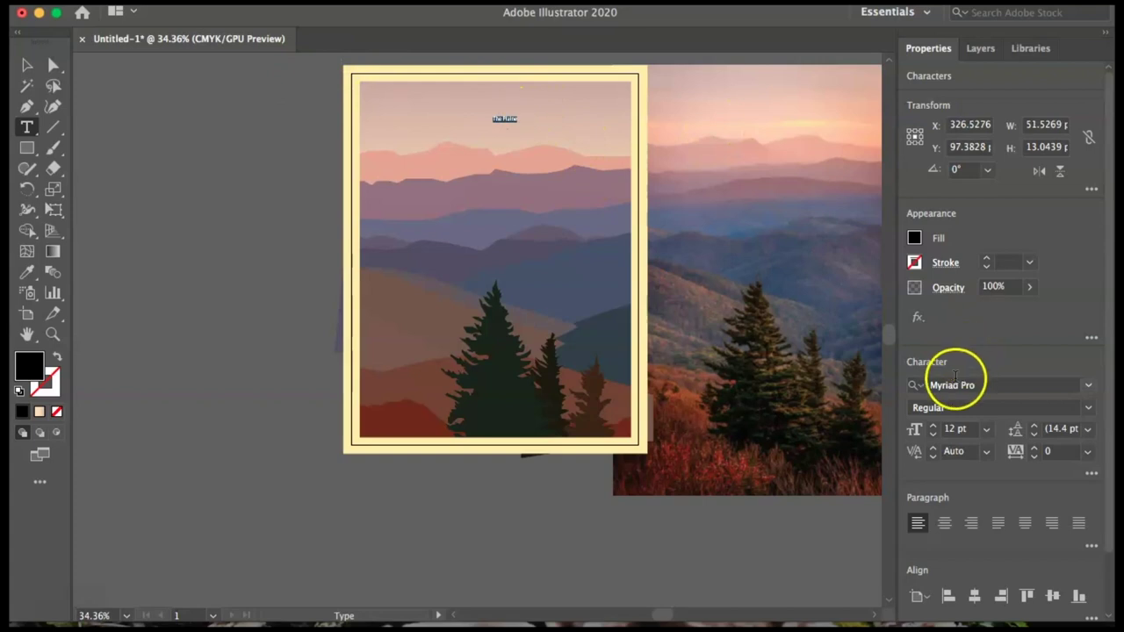
click(934, 425)
click(935, 425)
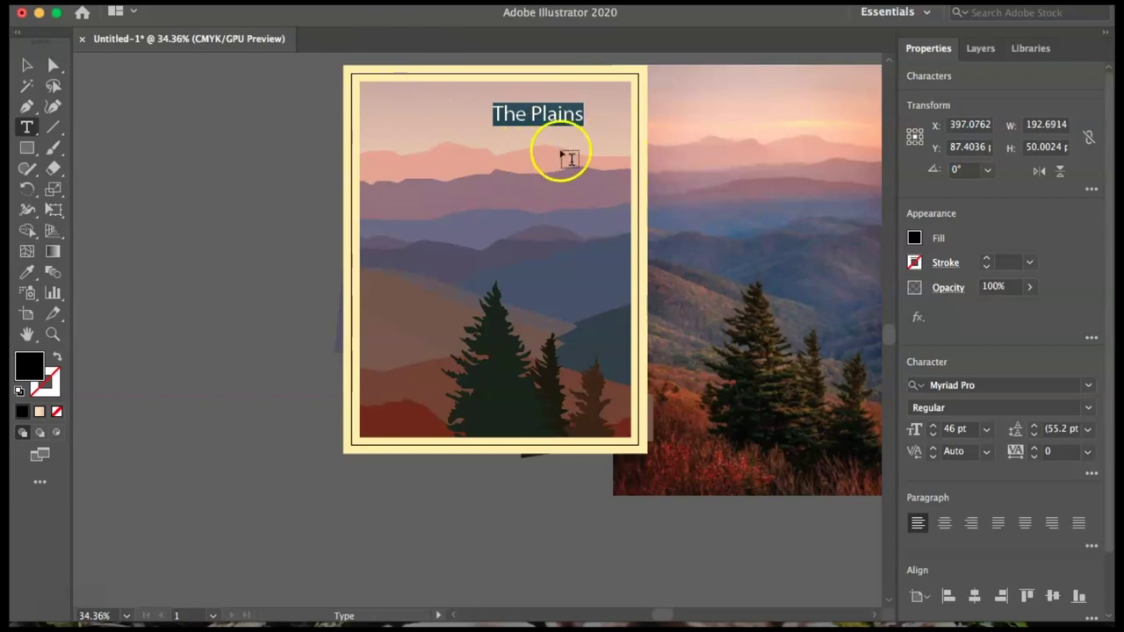
Set the title in Adlery Pro Swash, scale it to about 377 pt wide, and nudge it up.
click(1086, 385)
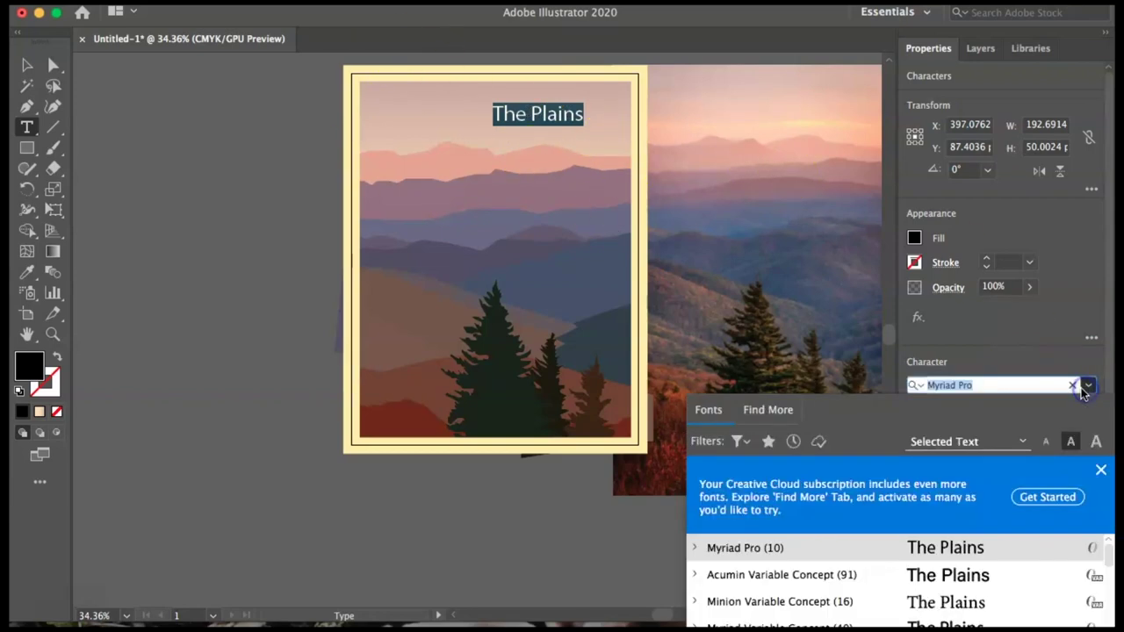
scroll(909, 590, down, 4)
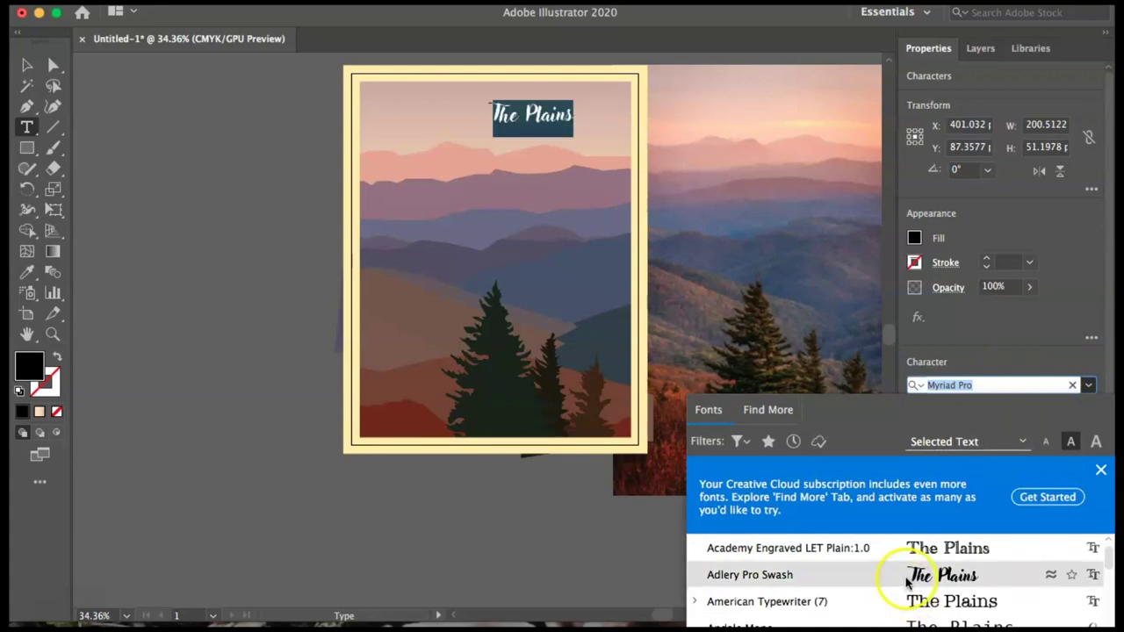
click(908, 575)
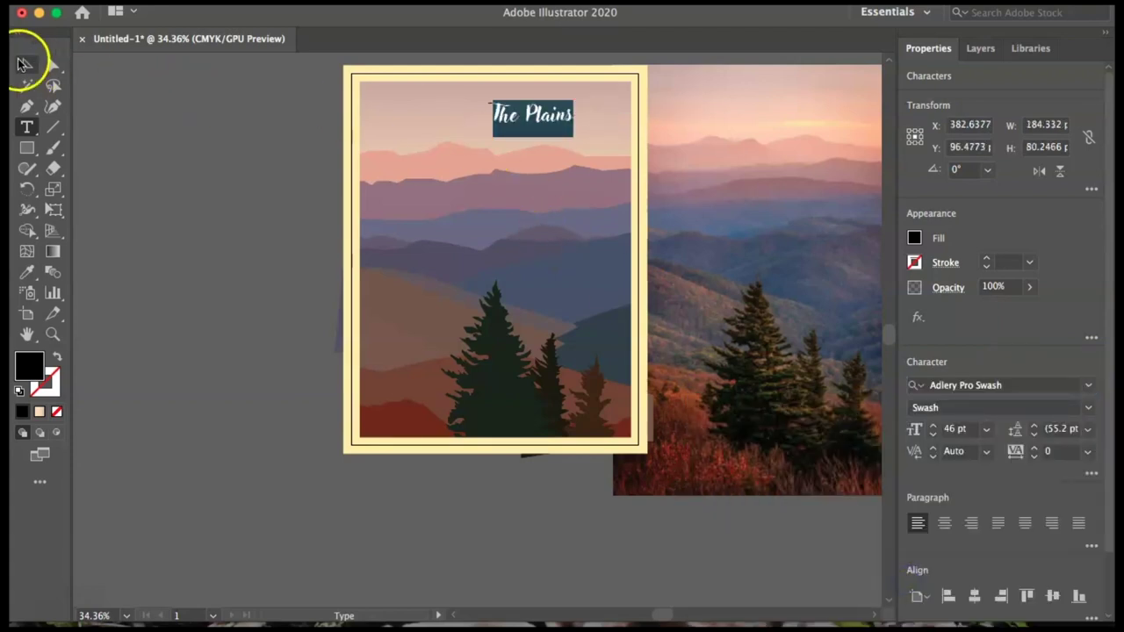
click(25, 64)
click(481, 133)
drag(476, 136, 398, 181)
drag(501, 136, 511, 131)
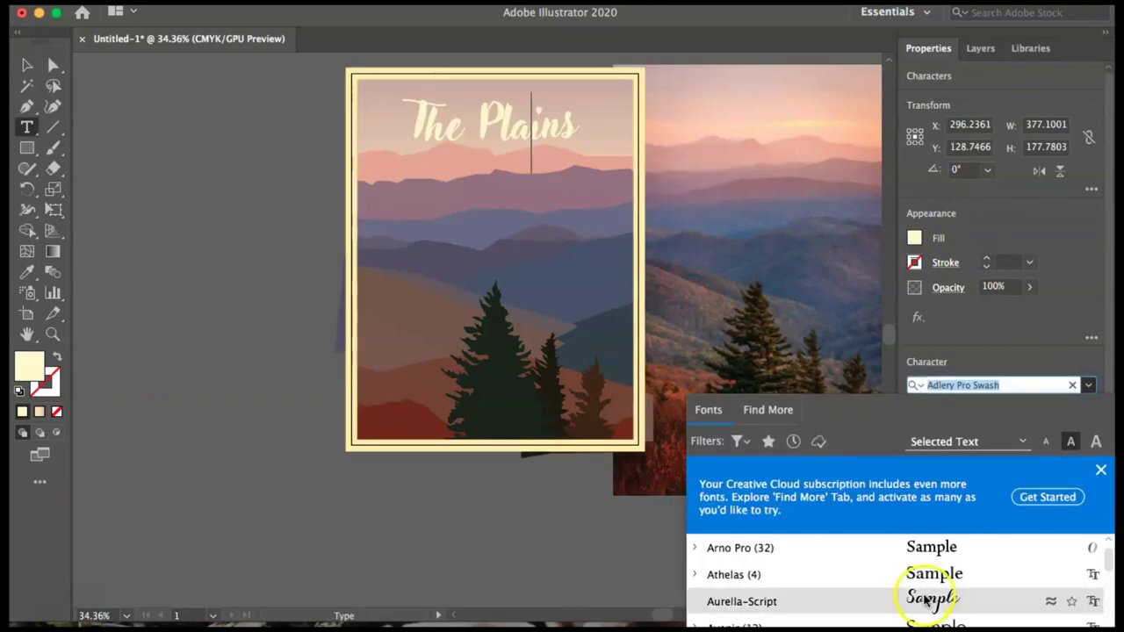
Try Aurella-Script, Arno Pro and Athelas on the title, then return to Adlery Pro Swash.
click(922, 597)
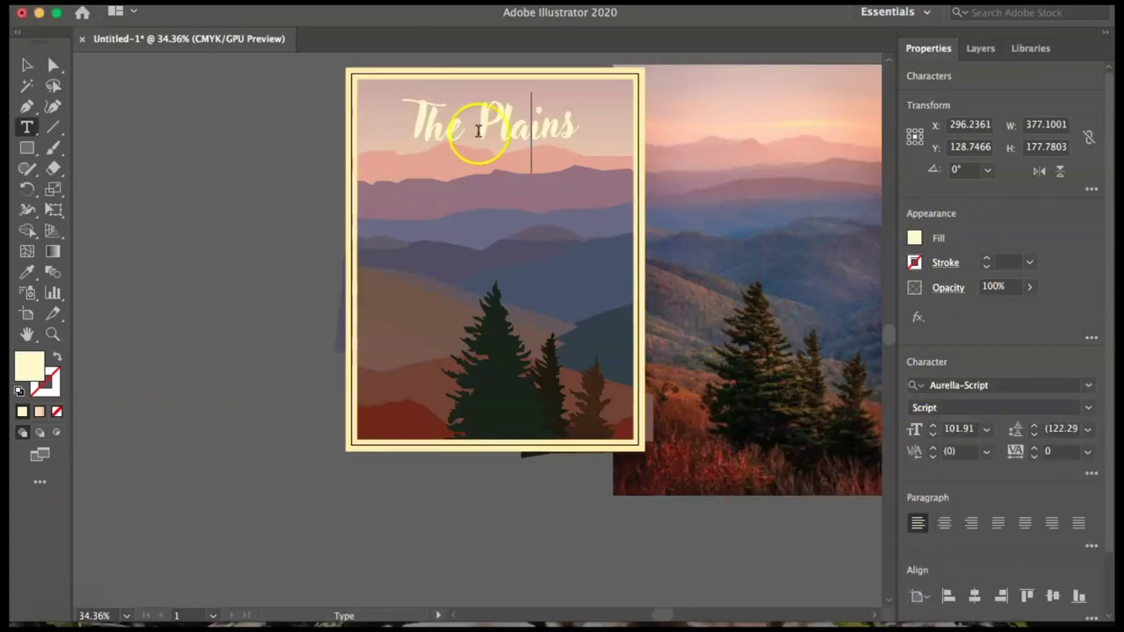
triple_click(503, 116)
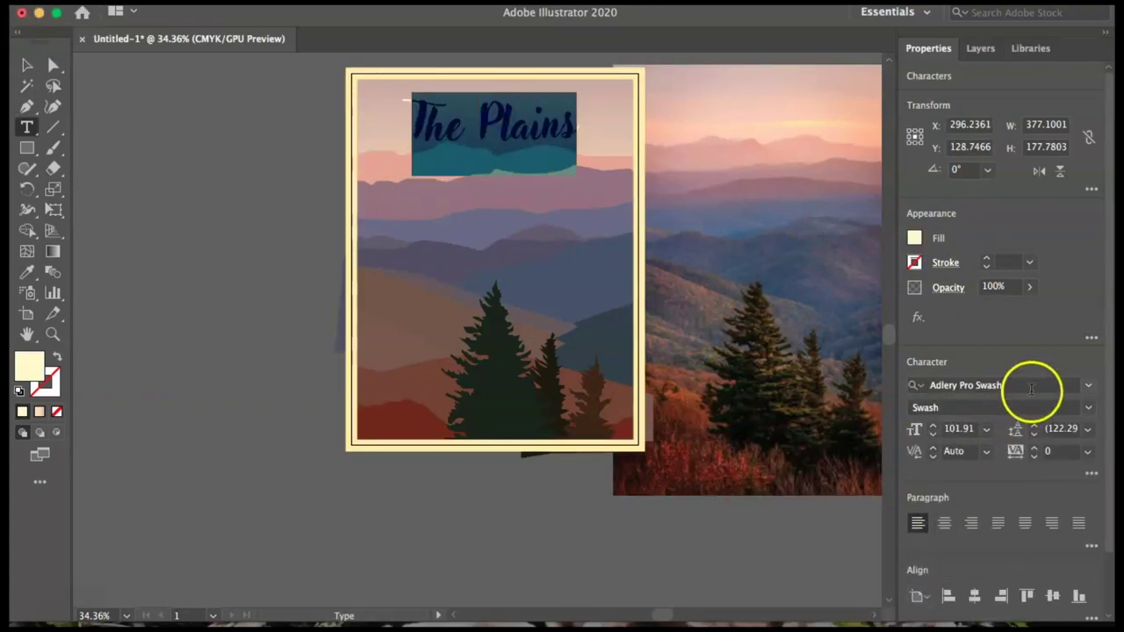
click(1089, 387)
scroll(953, 567, down, 4)
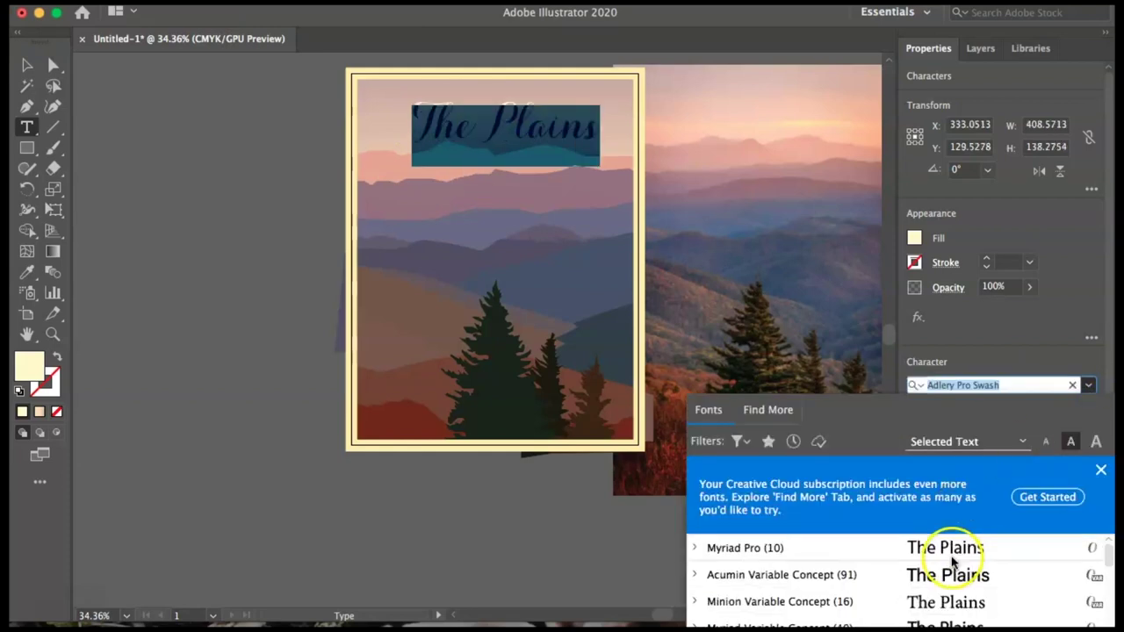
scroll(943, 583, down, 1)
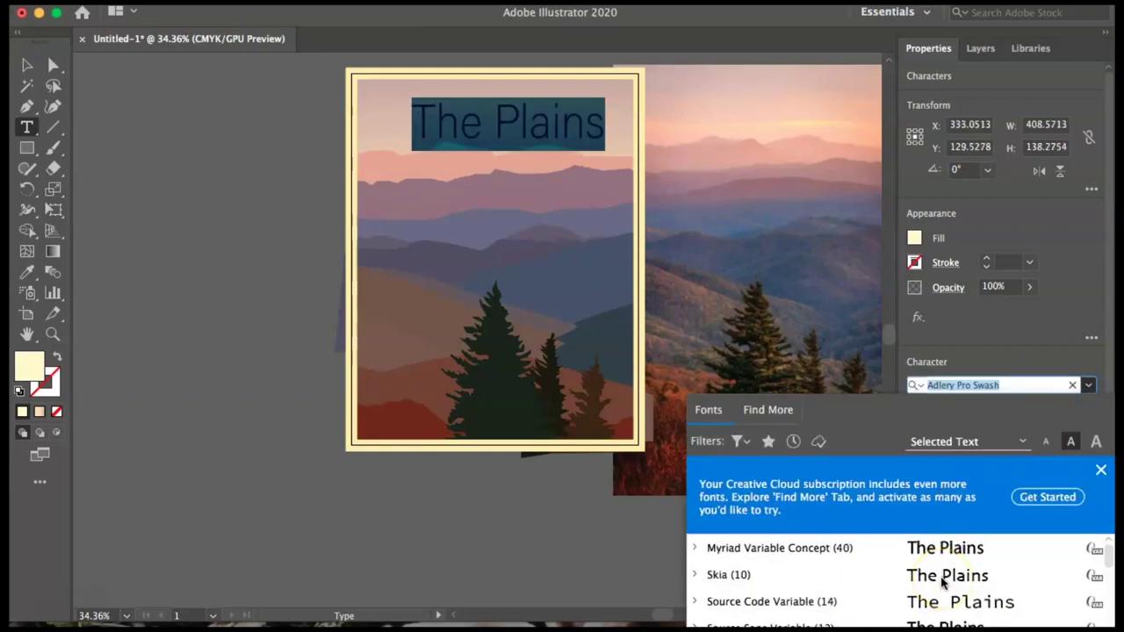
scroll(938, 593, down, 3)
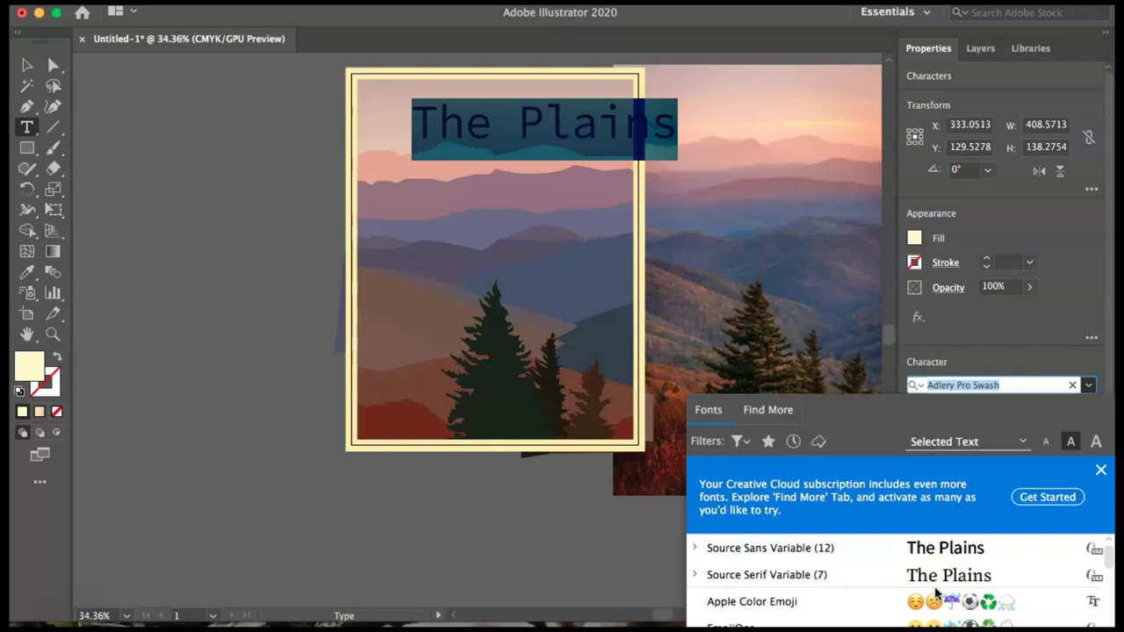
scroll(936, 582, down, 4)
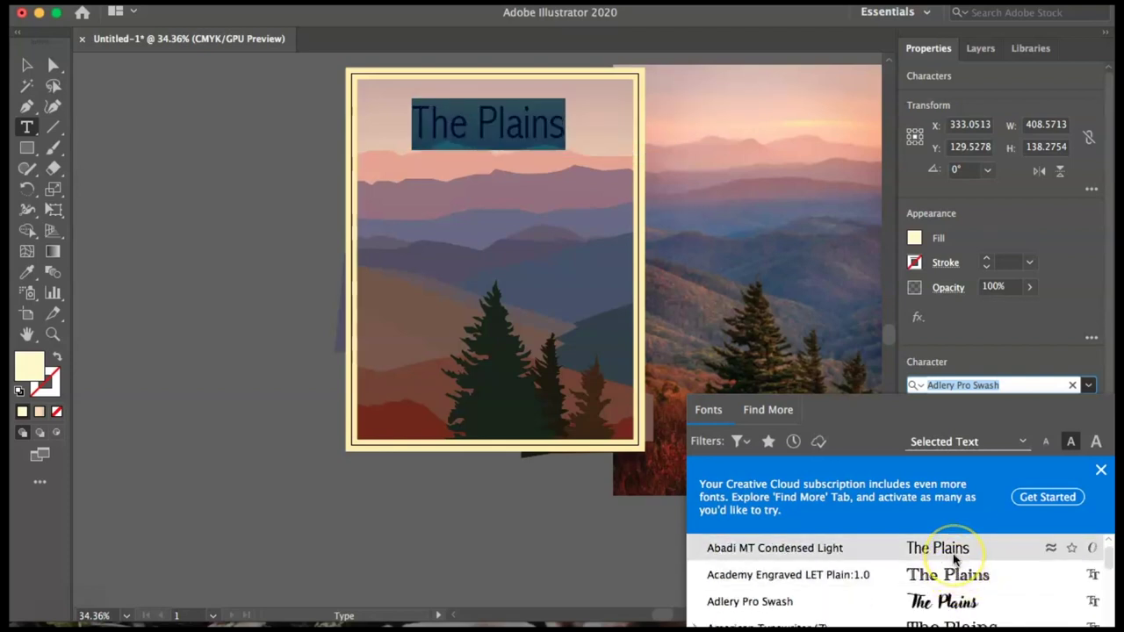
scroll(955, 559, down, 5)
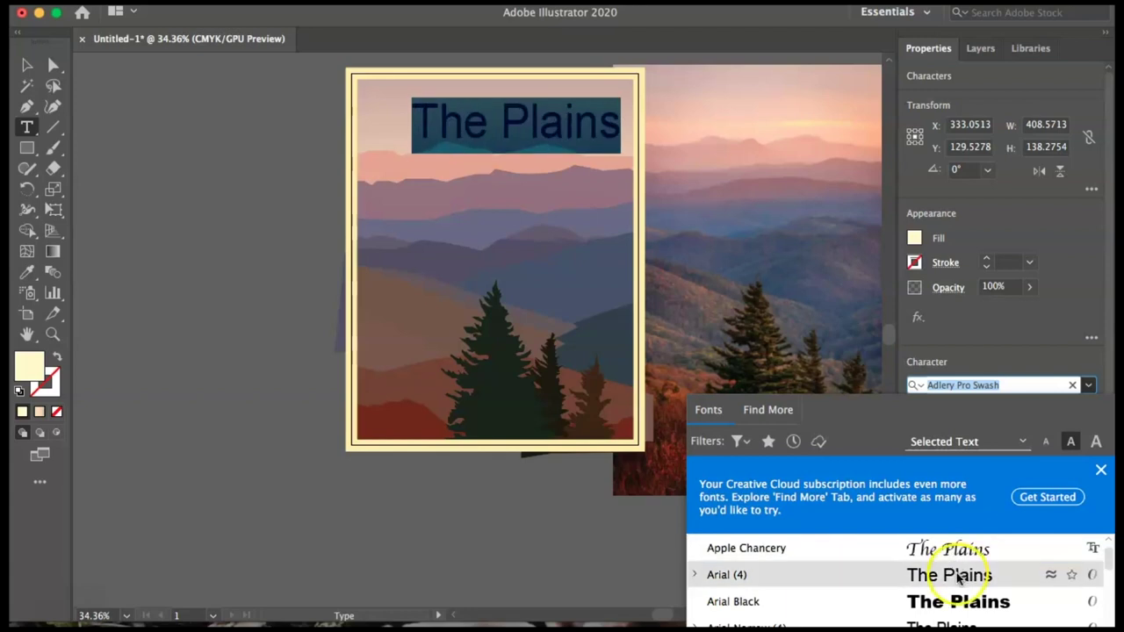
scroll(955, 559, down, 3)
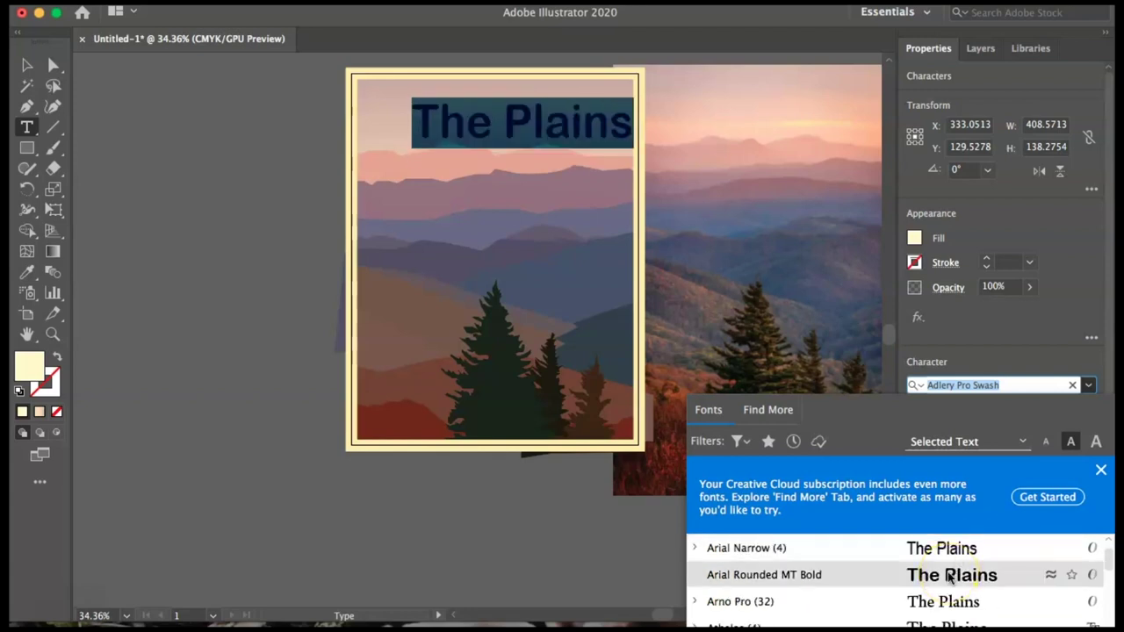
click(948, 601)
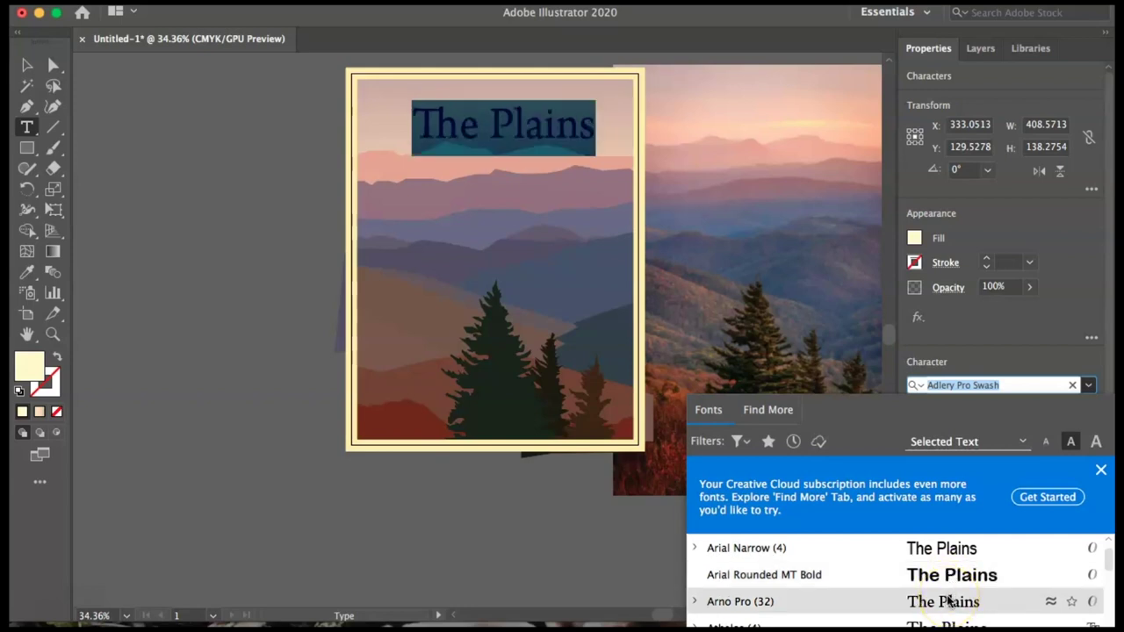
scroll(949, 601, down, 2)
click(947, 585)
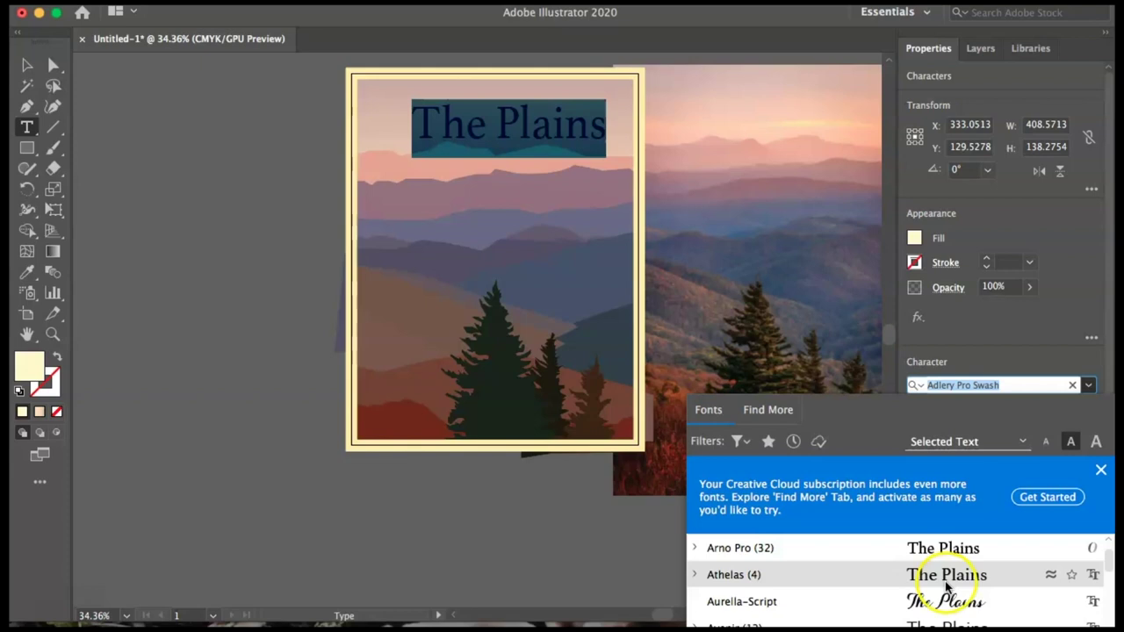
scroll(946, 604, down, 4)
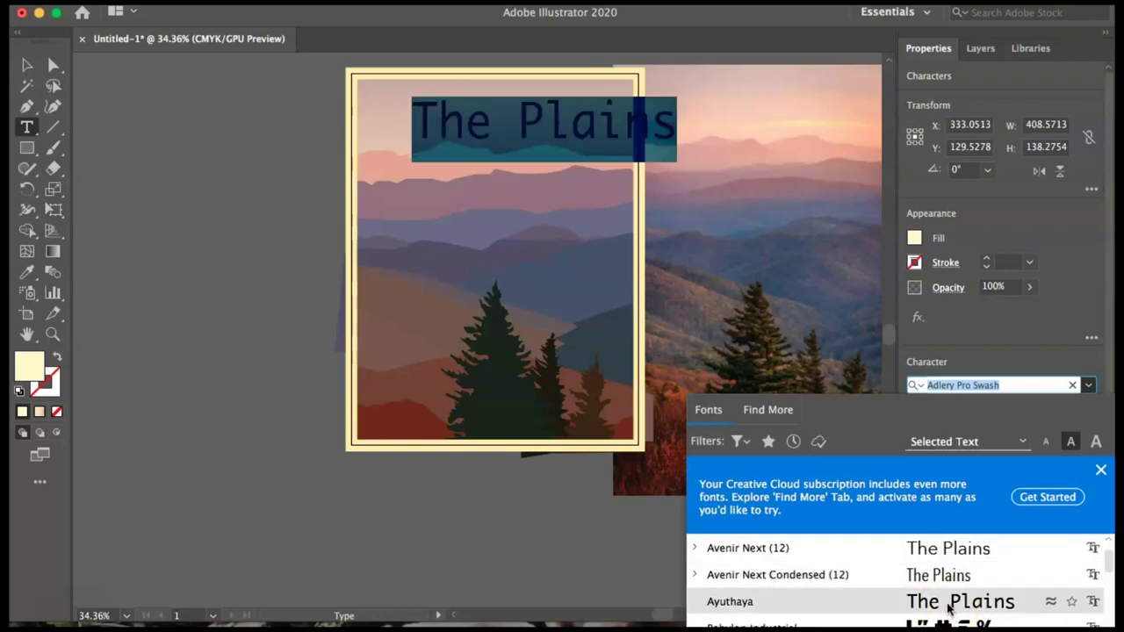
scroll(948, 606, up, 10)
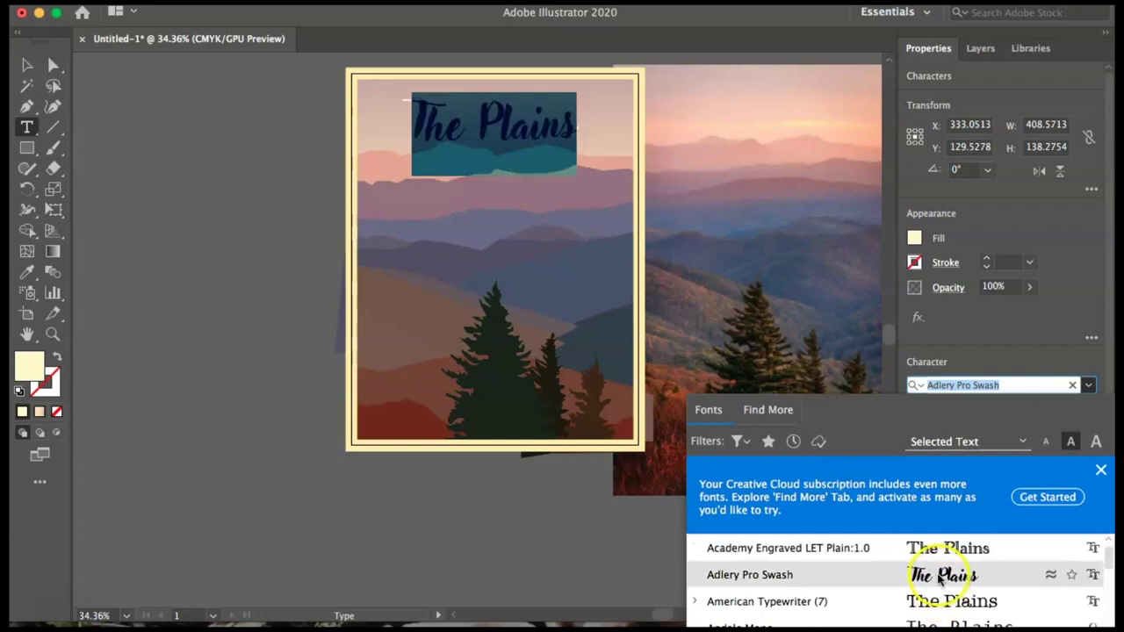
click(938, 575)
Finish editing the cream title and drag it down-left over the pink ridge.
click(493, 130)
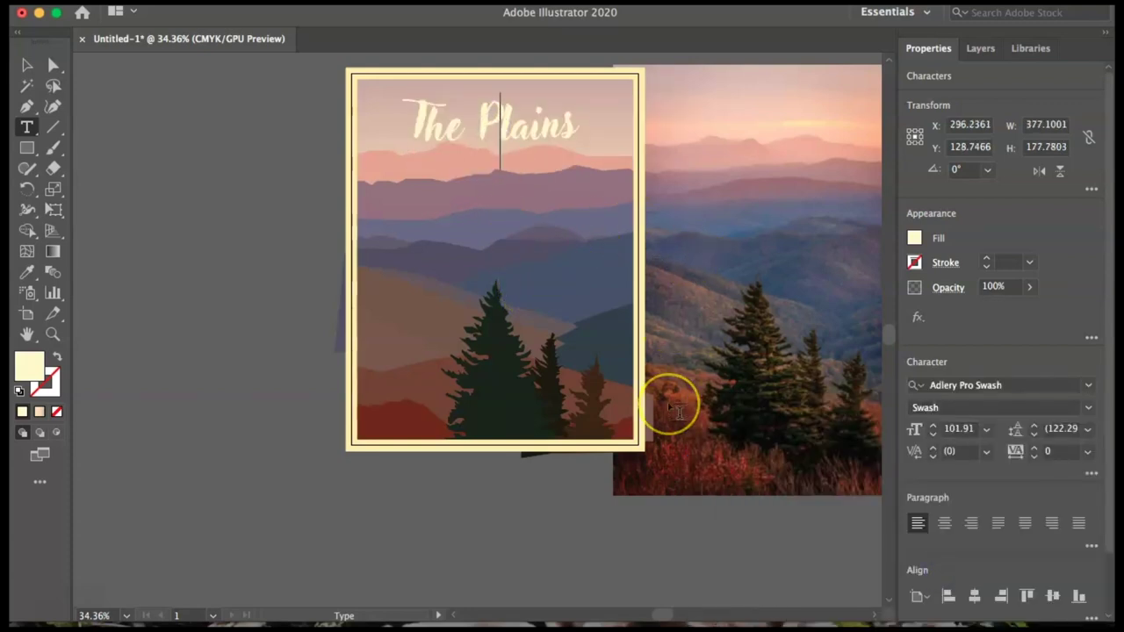
key(Escape)
drag(493, 121, 462, 151)
Deselect the repositioned title by clicking empty canvas twice.
click(208, 108)
click(269, 300)
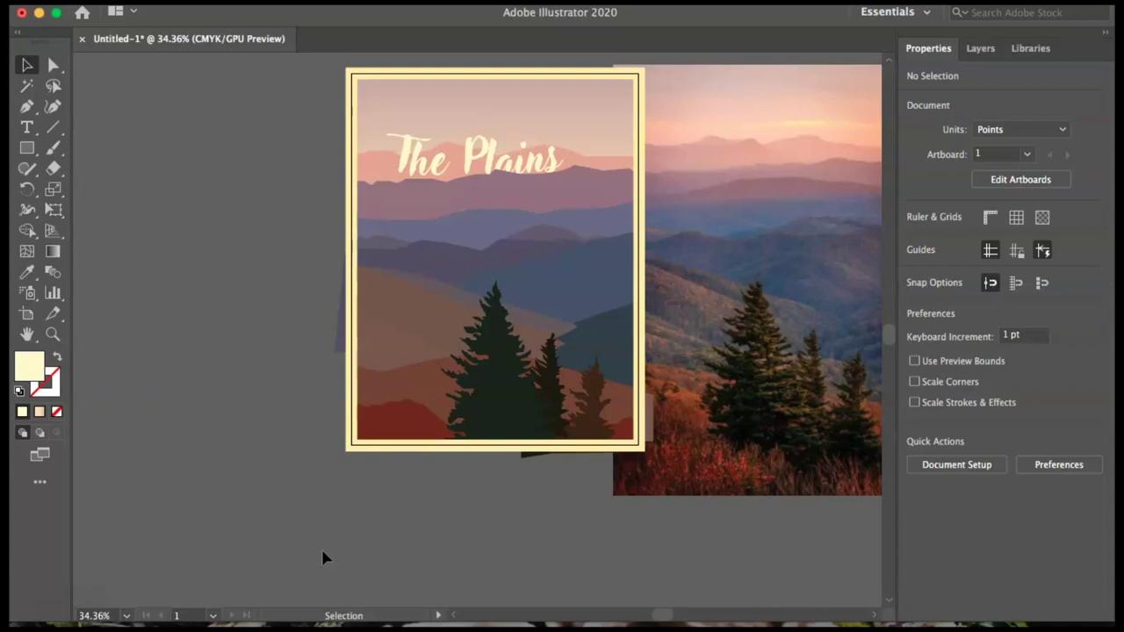
Export the artboard to the Desktop as theplains.png with 72 ppi, transparent-background PNG options.
click(140, 2)
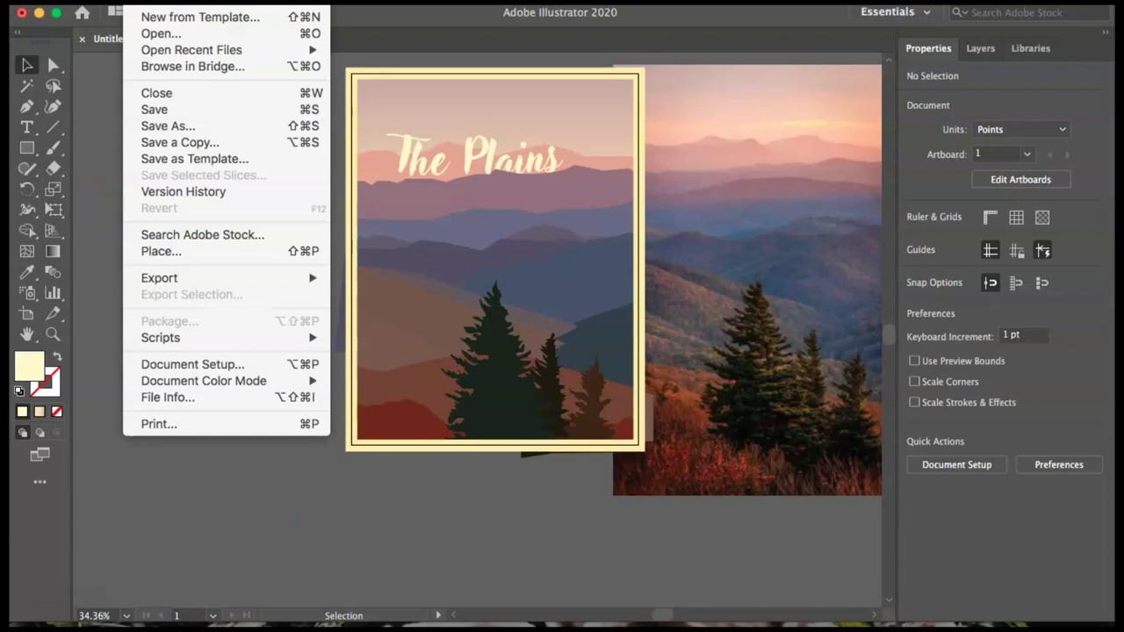
mouse_move(193, 277)
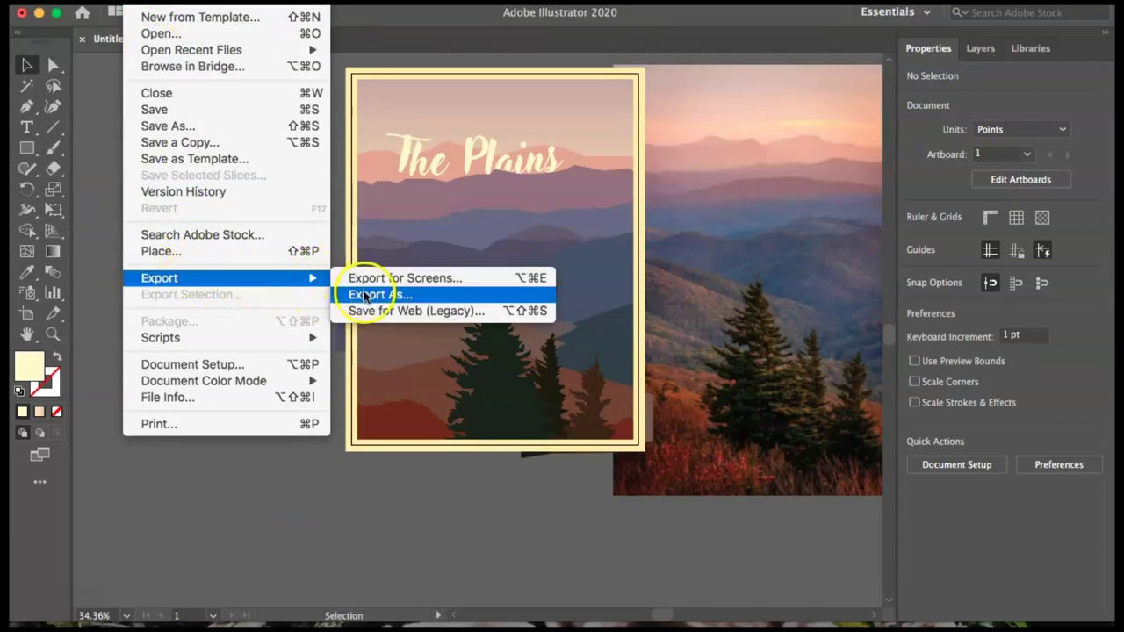
click(366, 296)
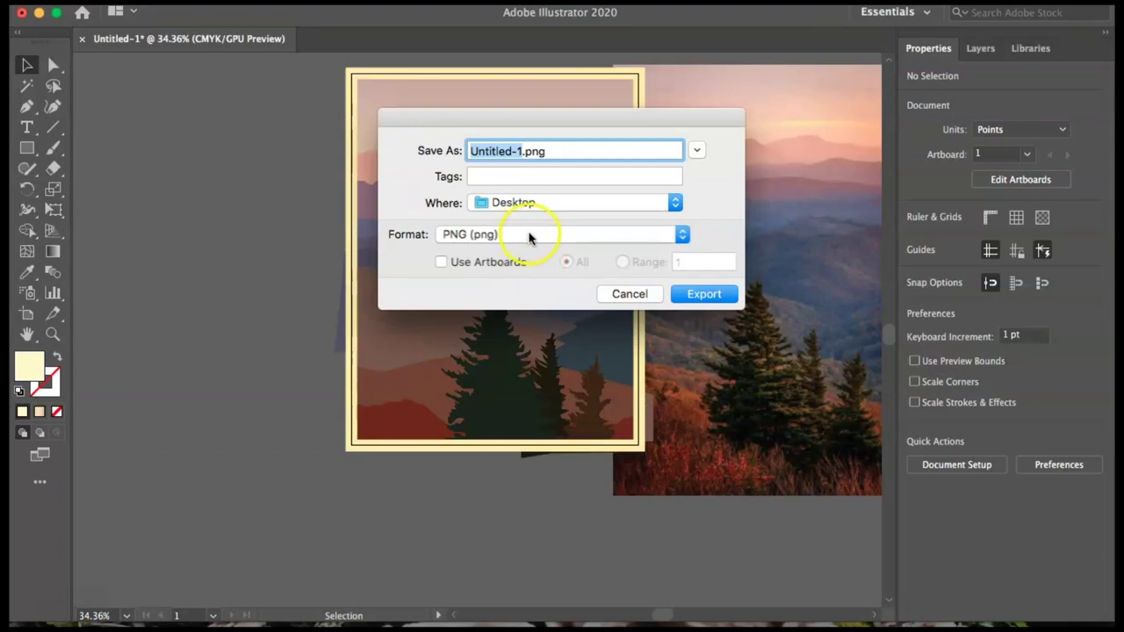
click(442, 263)
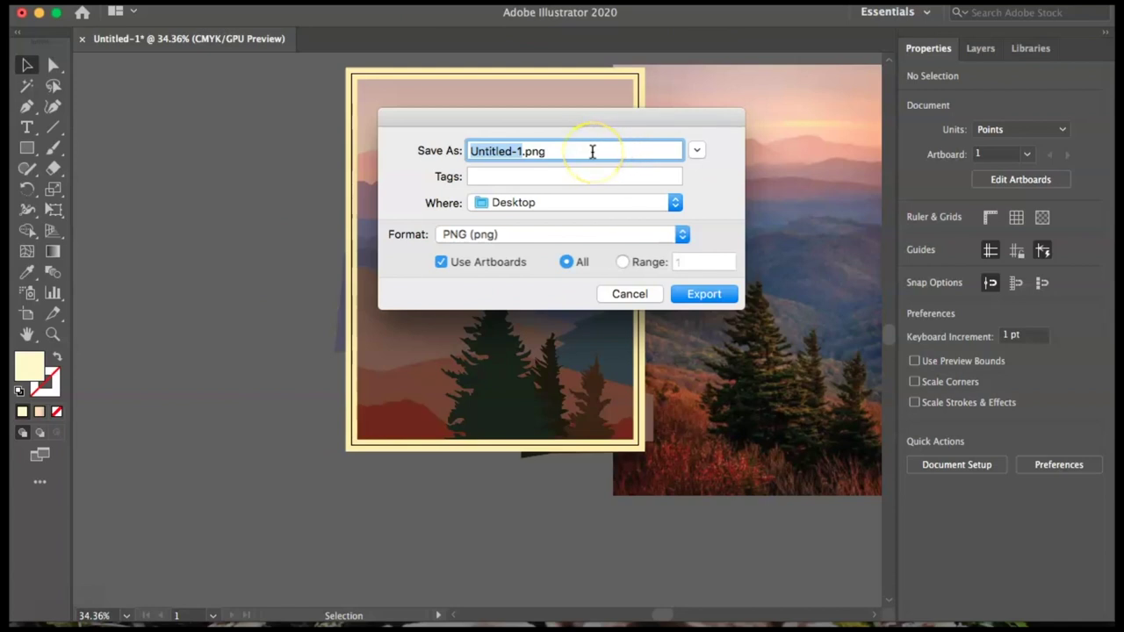
text(theplains)
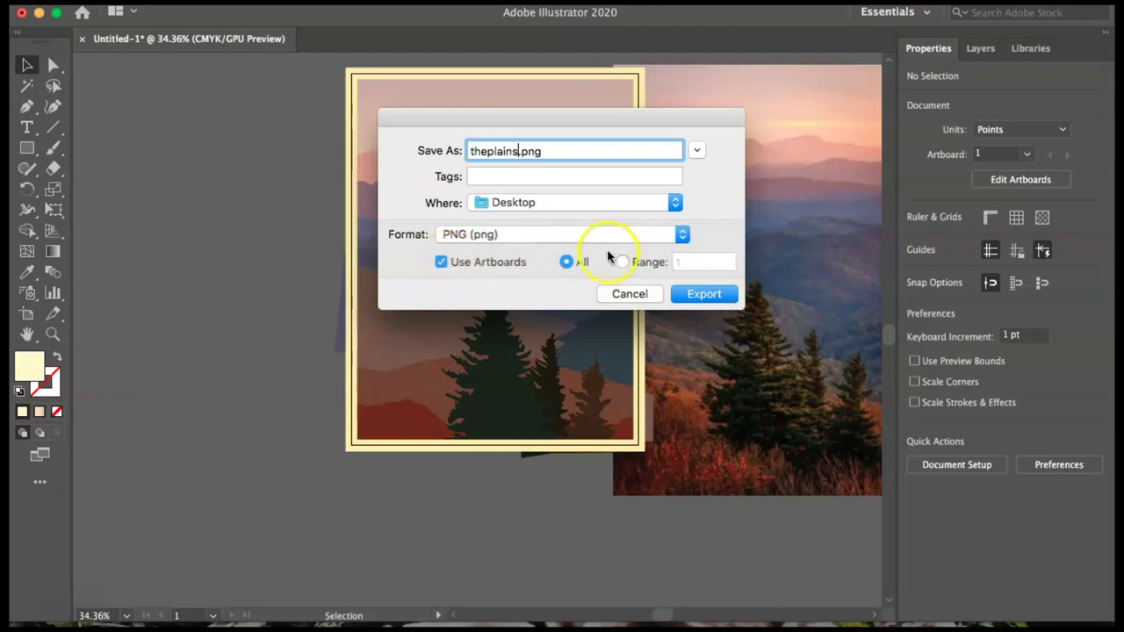
click(703, 295)
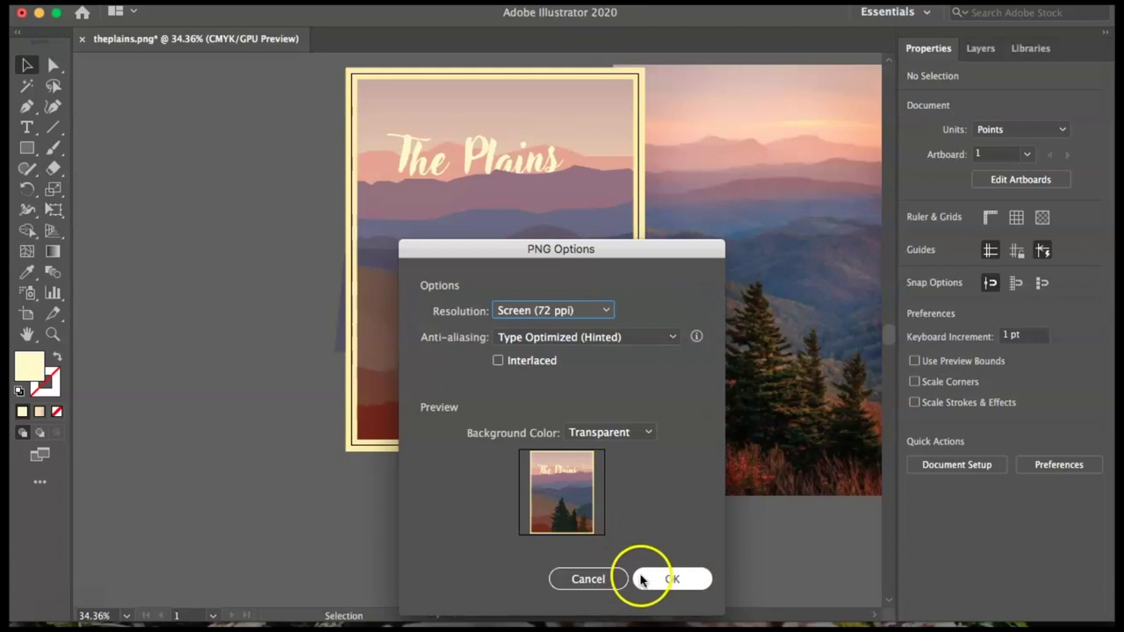
click(681, 580)
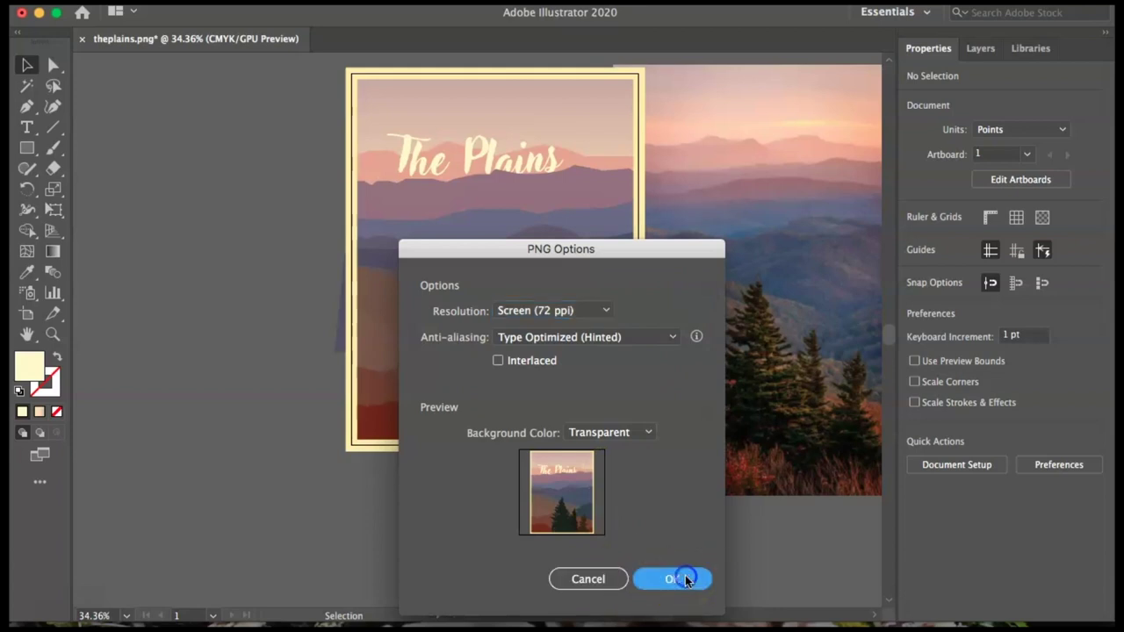